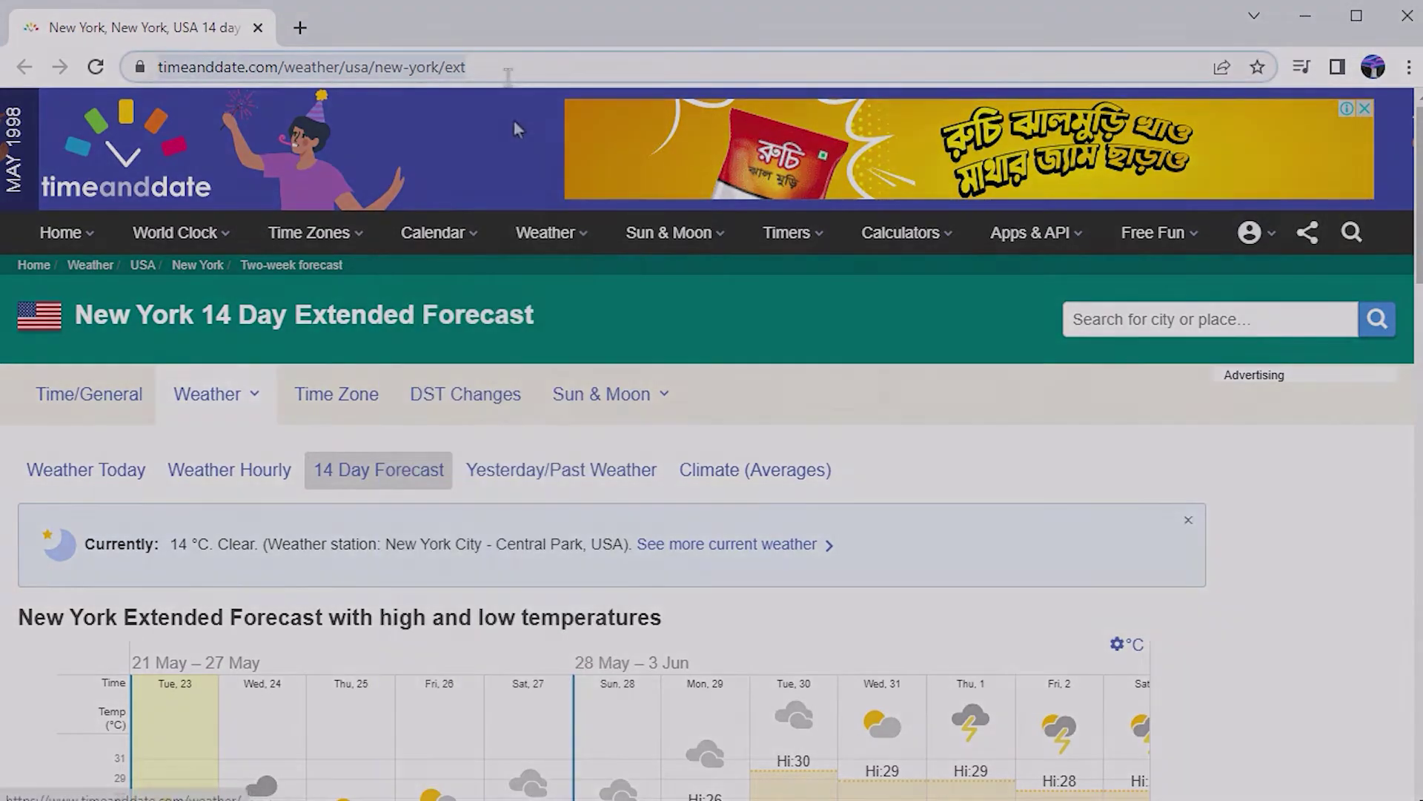
Copy the New York extended-forecast page URL and scroll down to its 2-week forecast table.
{"action": "left_click", "coordinate": [511, 68]}
{"action": "key", "text": "ctrl+c"}
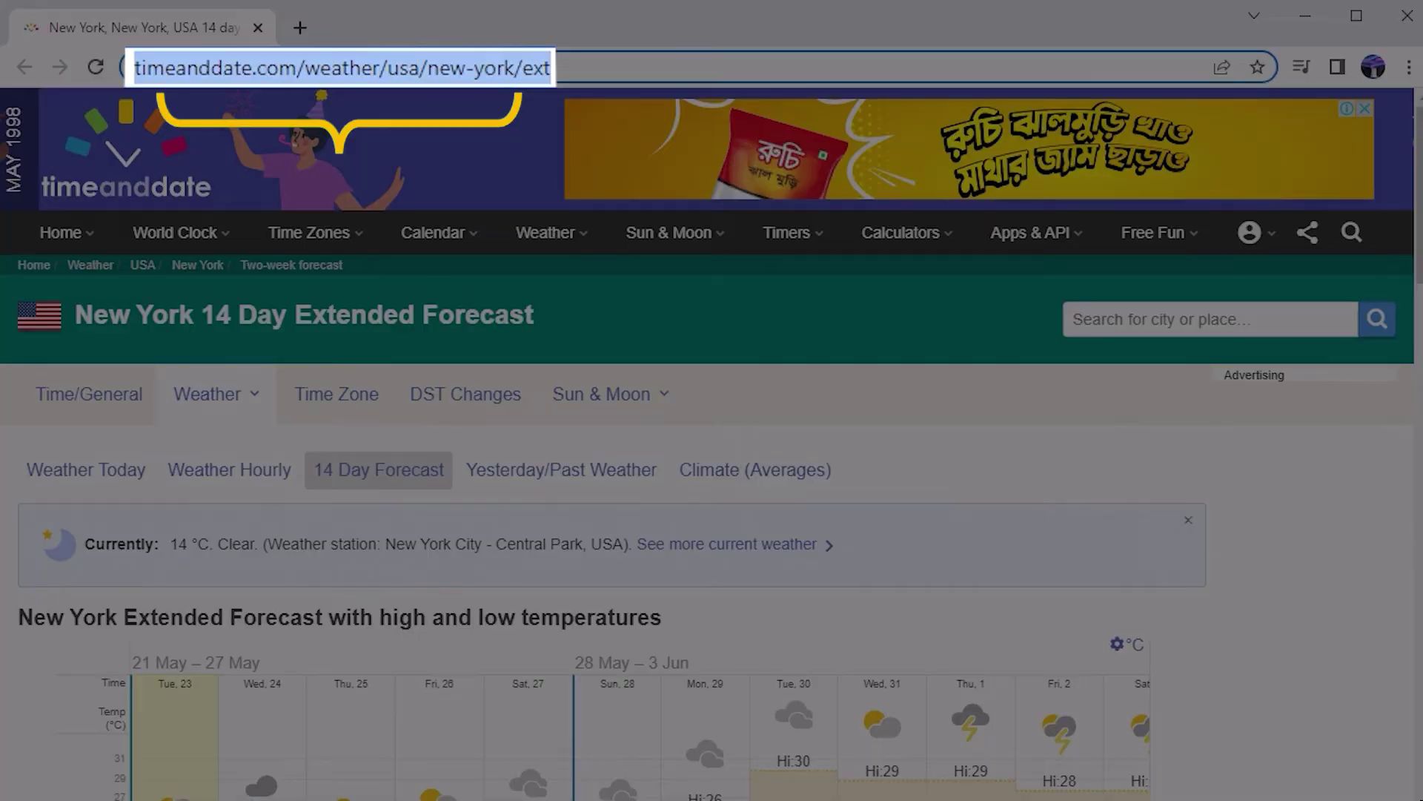
{"action": "scroll", "coordinate": [1025, 630], "scroll_direction": "down", "scroll_amount": 12}
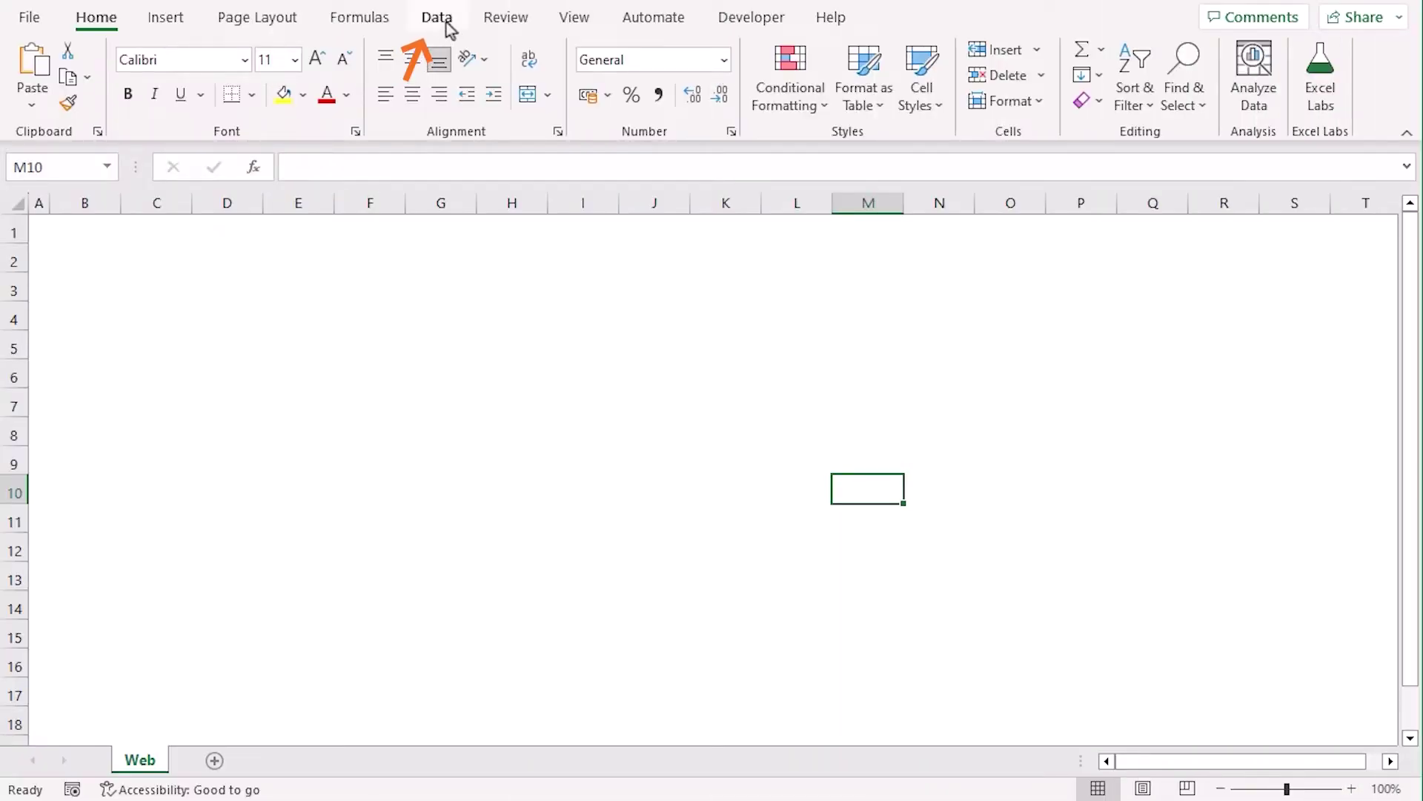
Create a From Web query with the pasted forecast URL, using anonymous access at the .../new-york/ext level.
{"action": "left_click", "coordinate": [447, 24]}
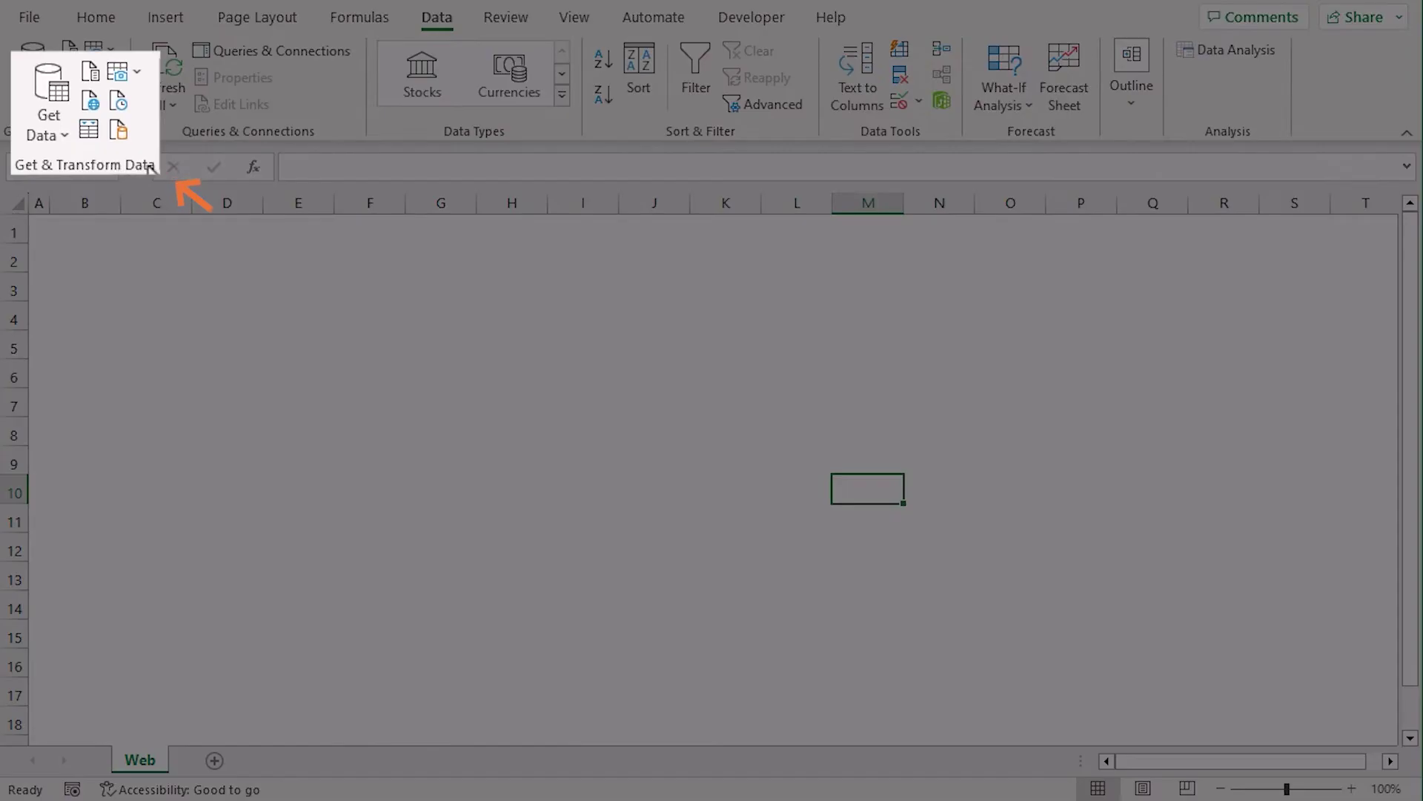
{"action": "left_click", "coordinate": [92, 103]}
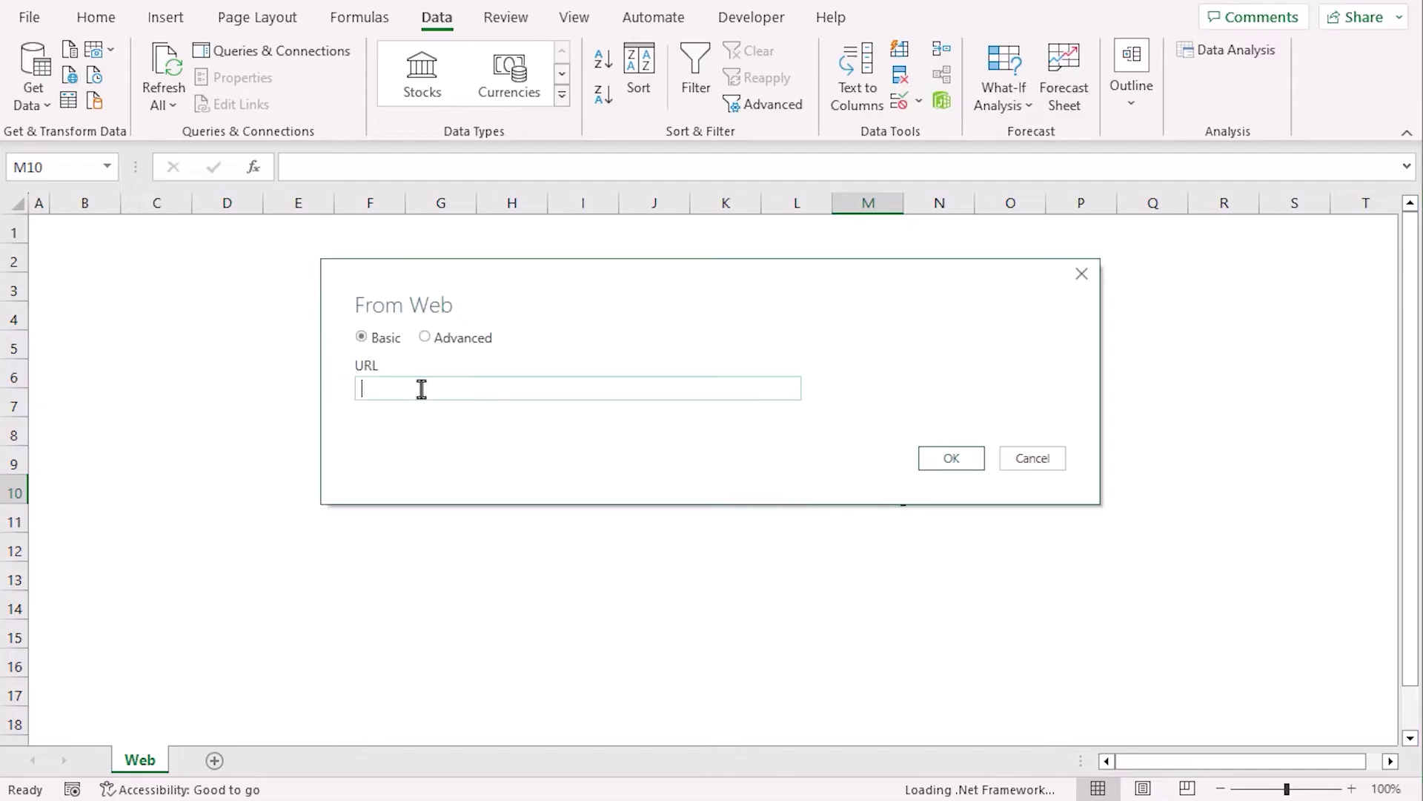
{"action": "key", "text": "ctrl+v"}
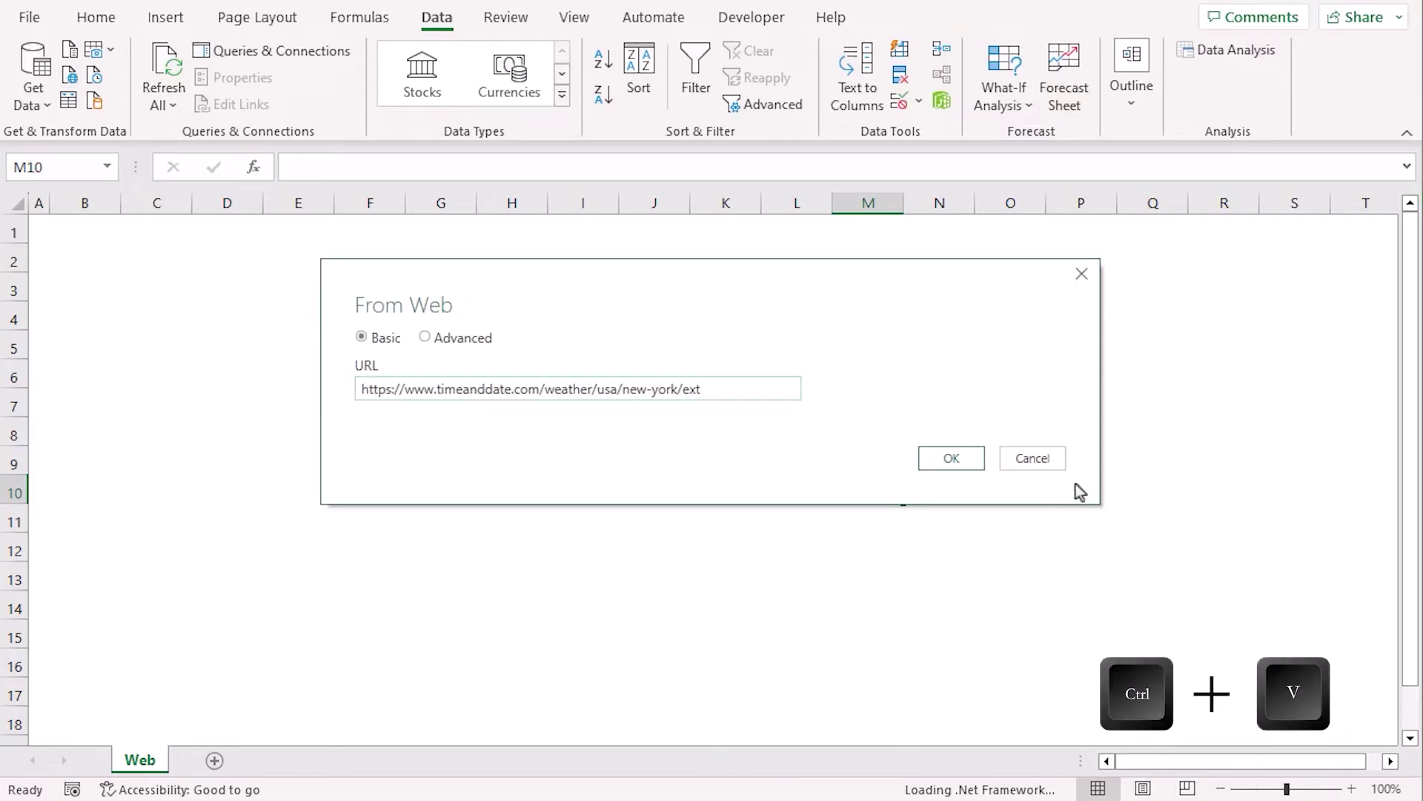
{"action": "left_click", "coordinate": [959, 465]}
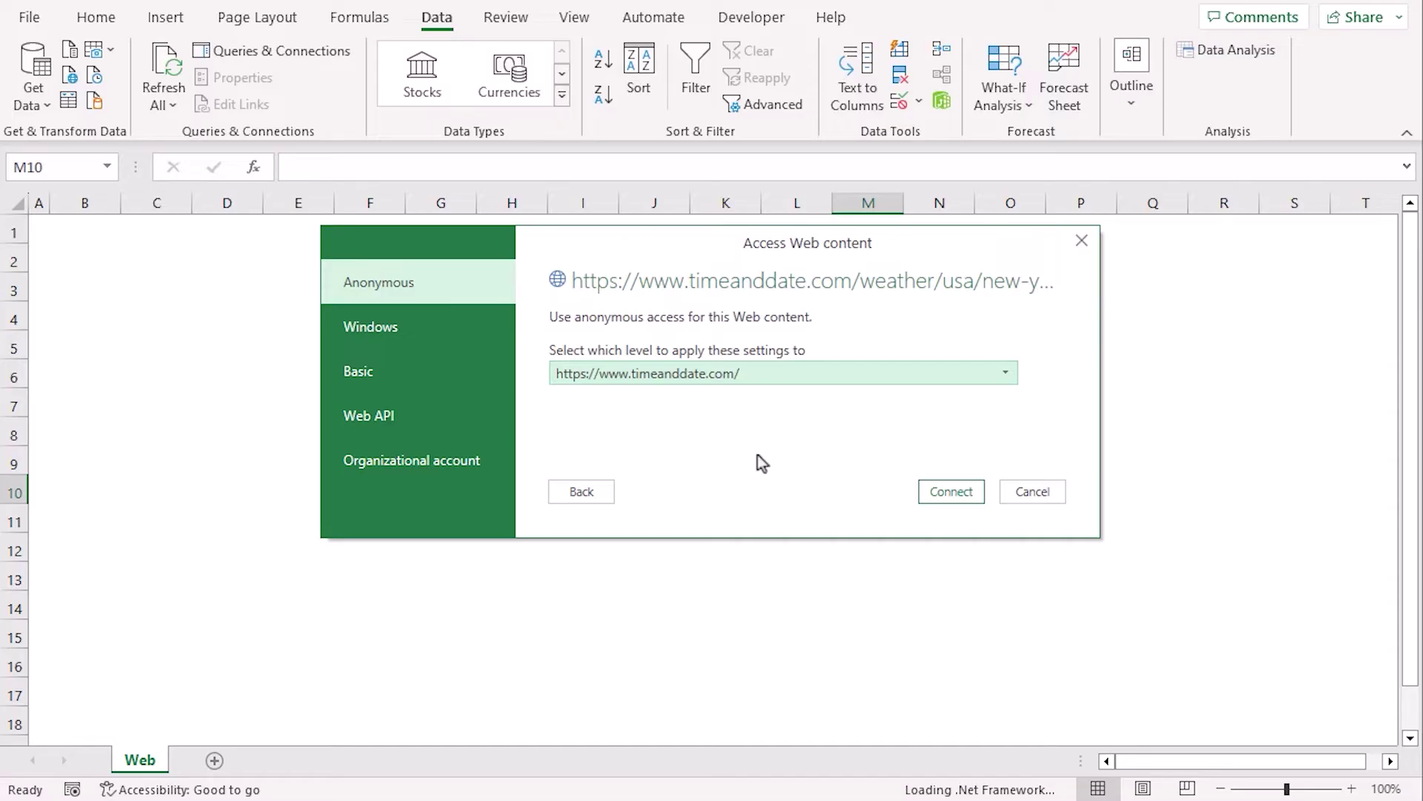
{"action": "left_click", "coordinate": [1012, 386]}
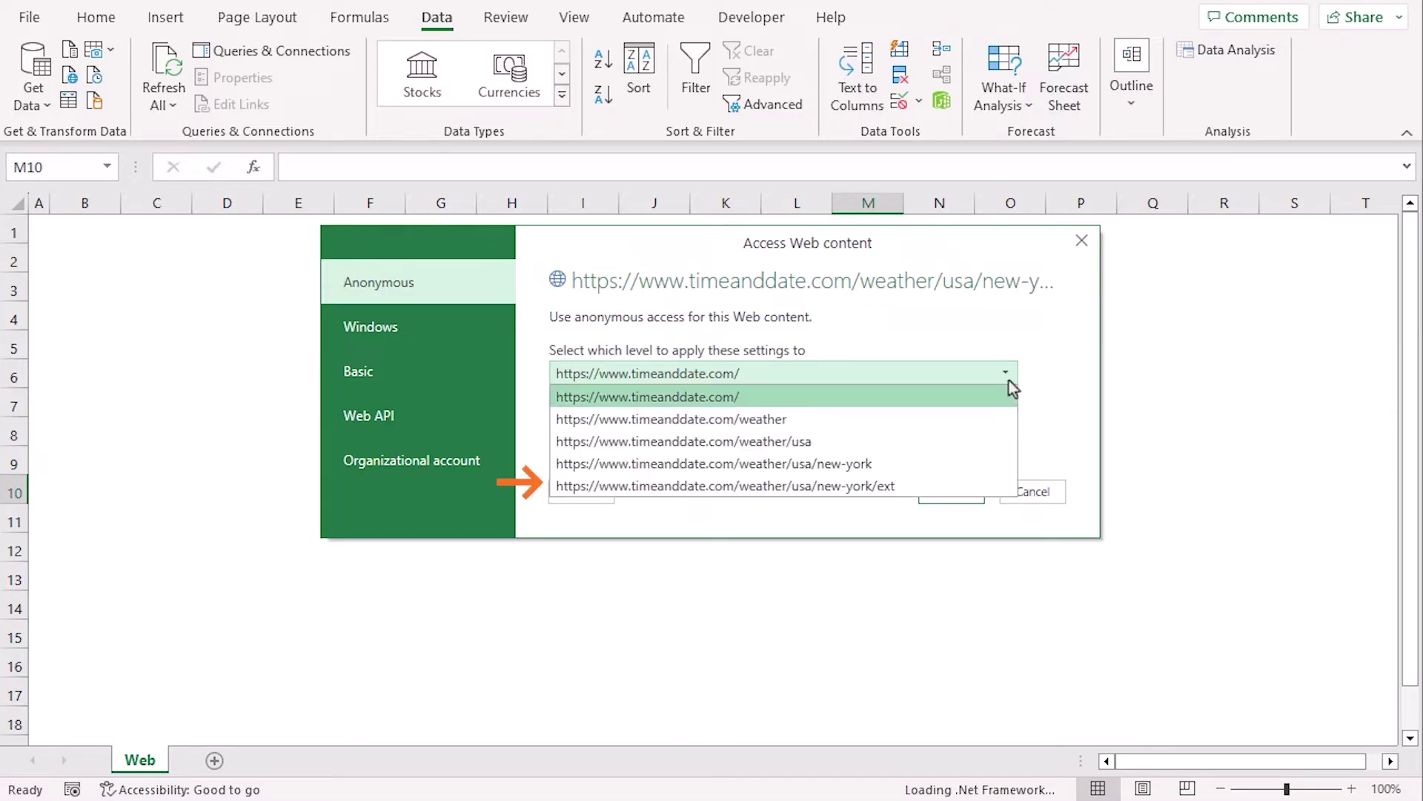
{"action": "left_click", "coordinate": [921, 493]}
{"action": "left_click", "coordinate": [948, 494]}
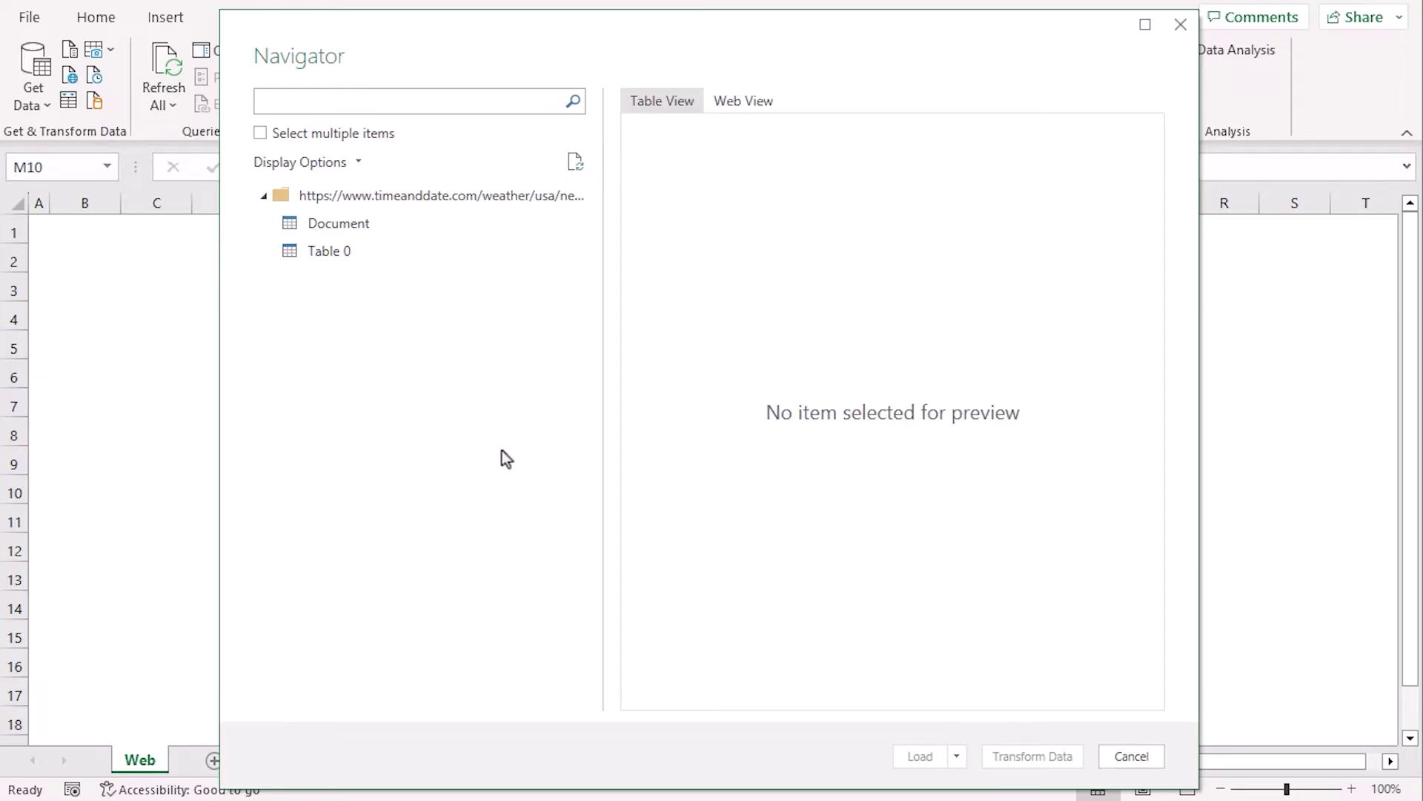
Preview Table 0 in the Navigator and open it in the Power Query Editor with Transform Data.
{"action": "left_click", "coordinate": [366, 252]}
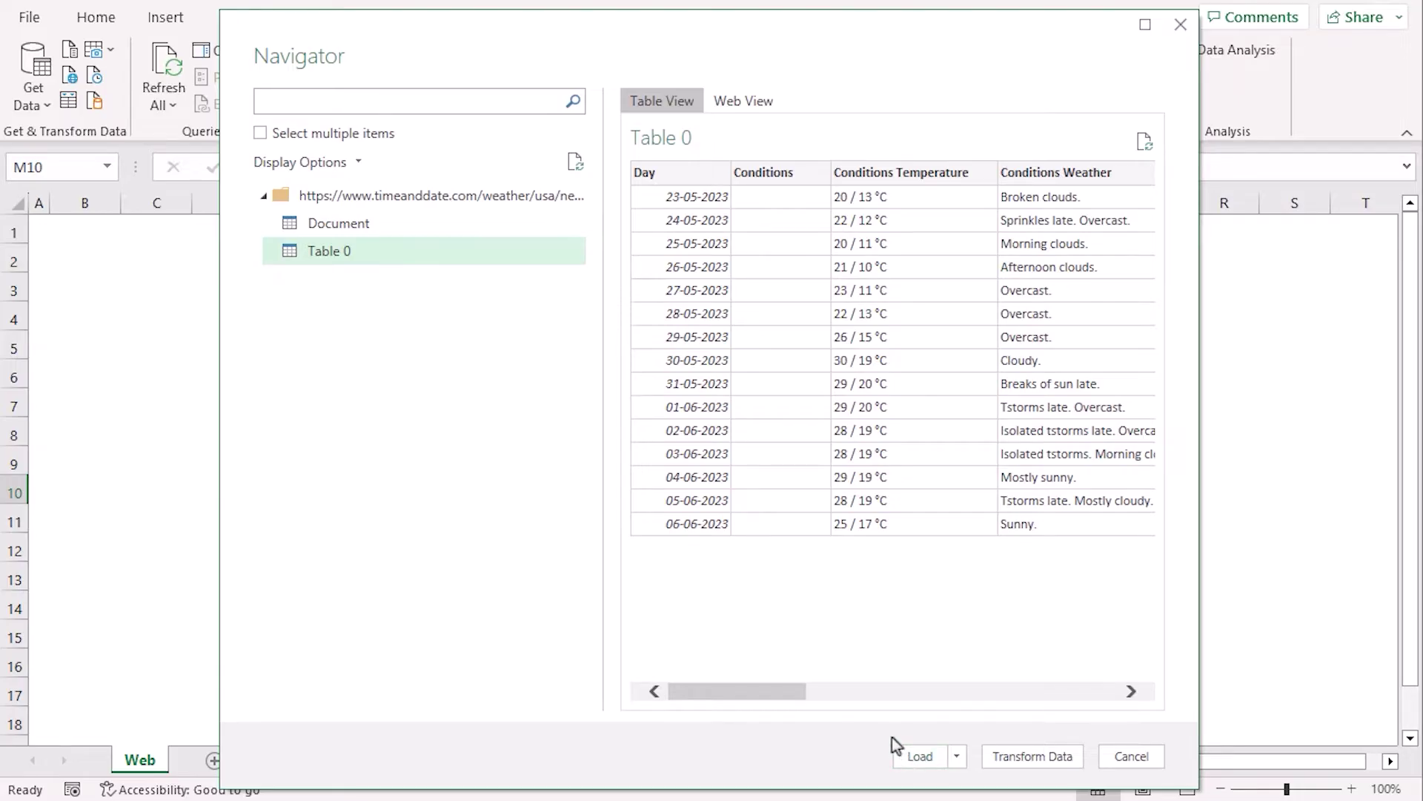
{"action": "left_click", "coordinate": [1062, 761]}
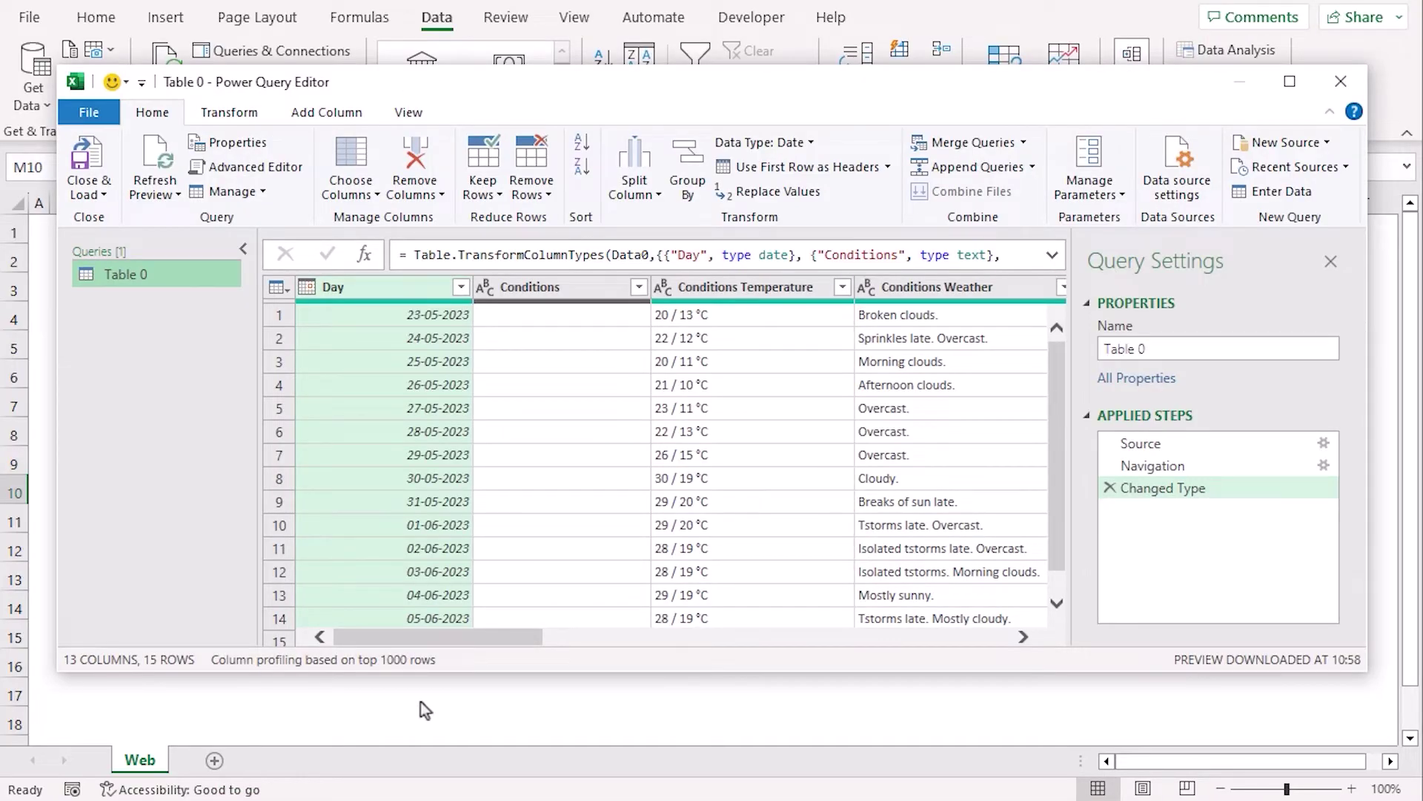
Collapse the Queries and Query Settings panes and remove the empty Conditions column.
{"action": "left_click", "coordinate": [243, 248]}
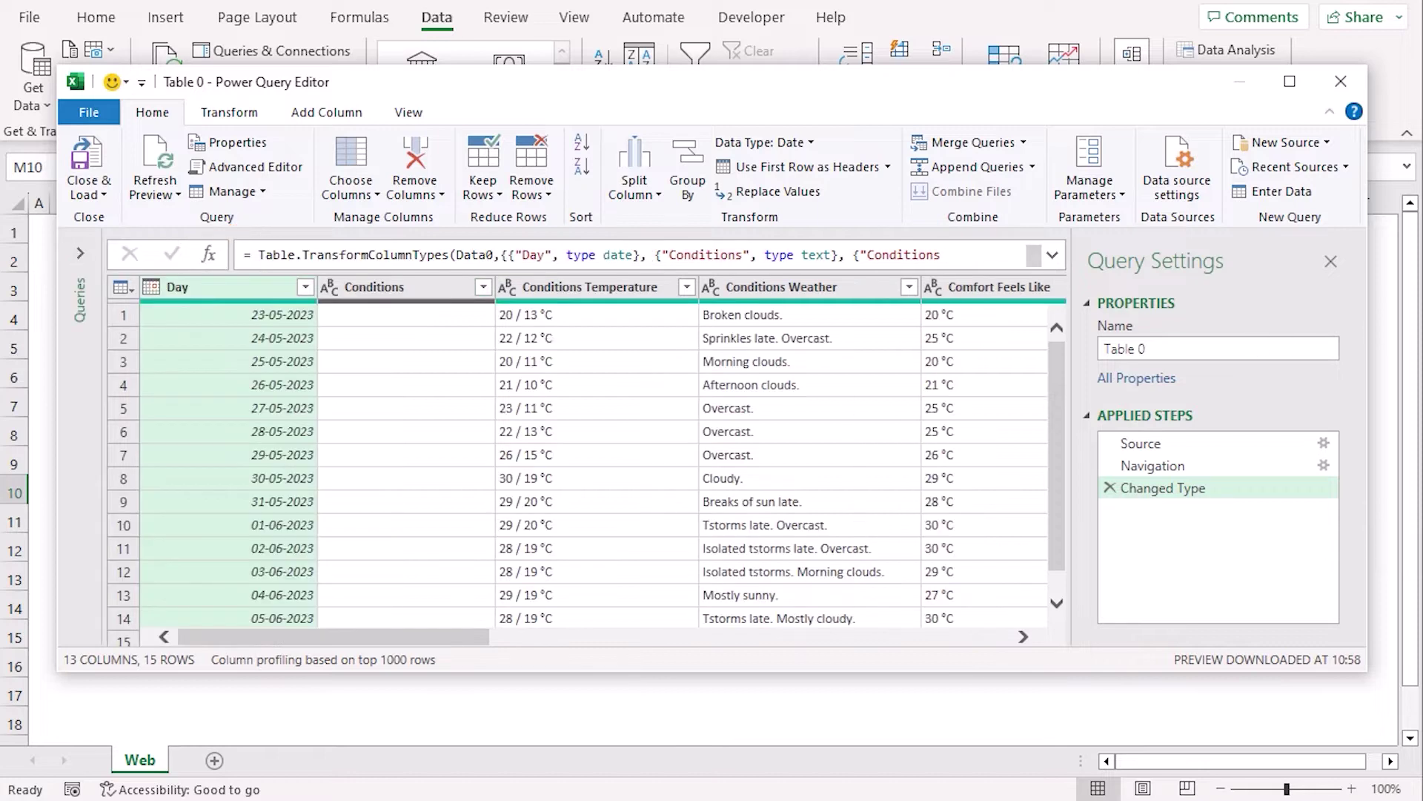
{"action": "left_click", "coordinate": [1331, 261]}
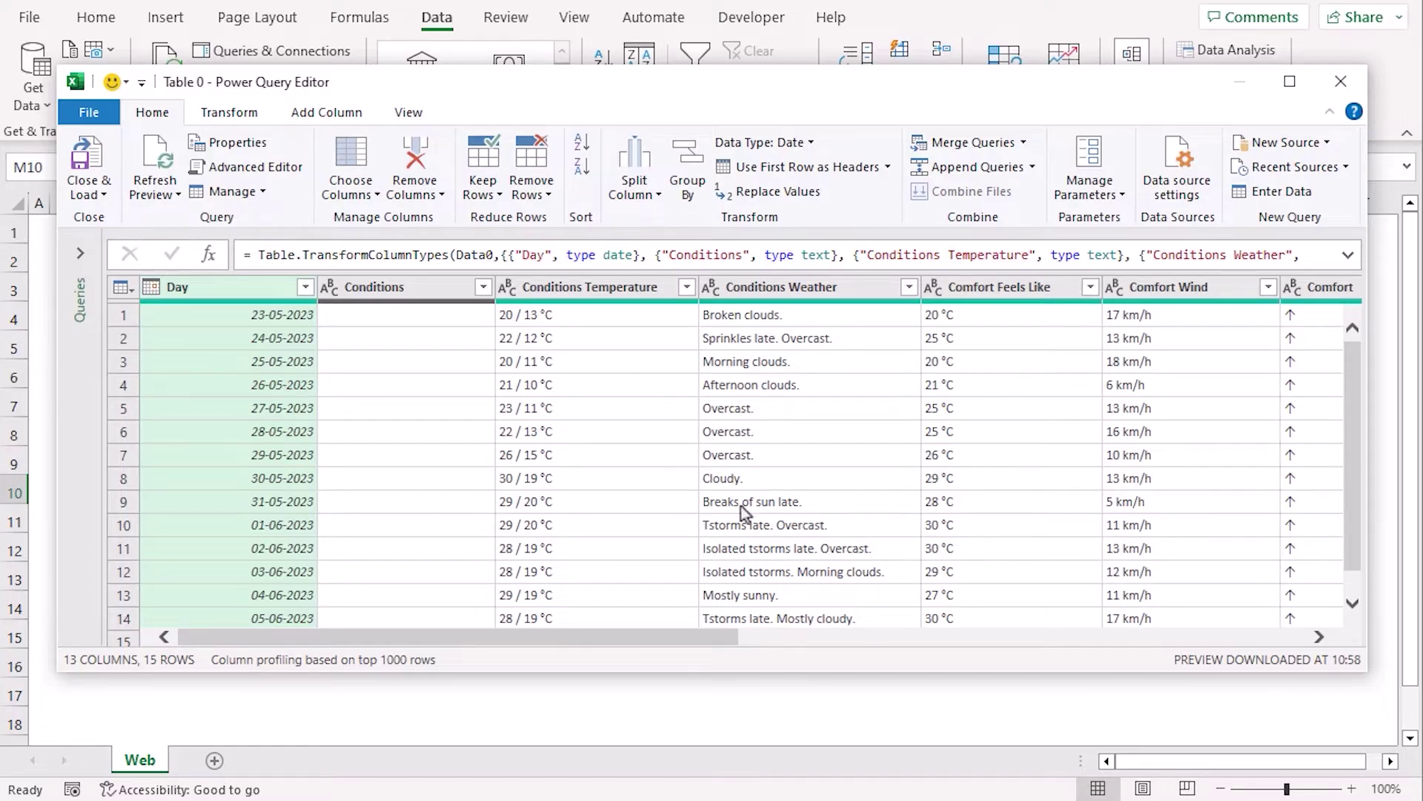
{"action": "left_click", "coordinate": [417, 289]}
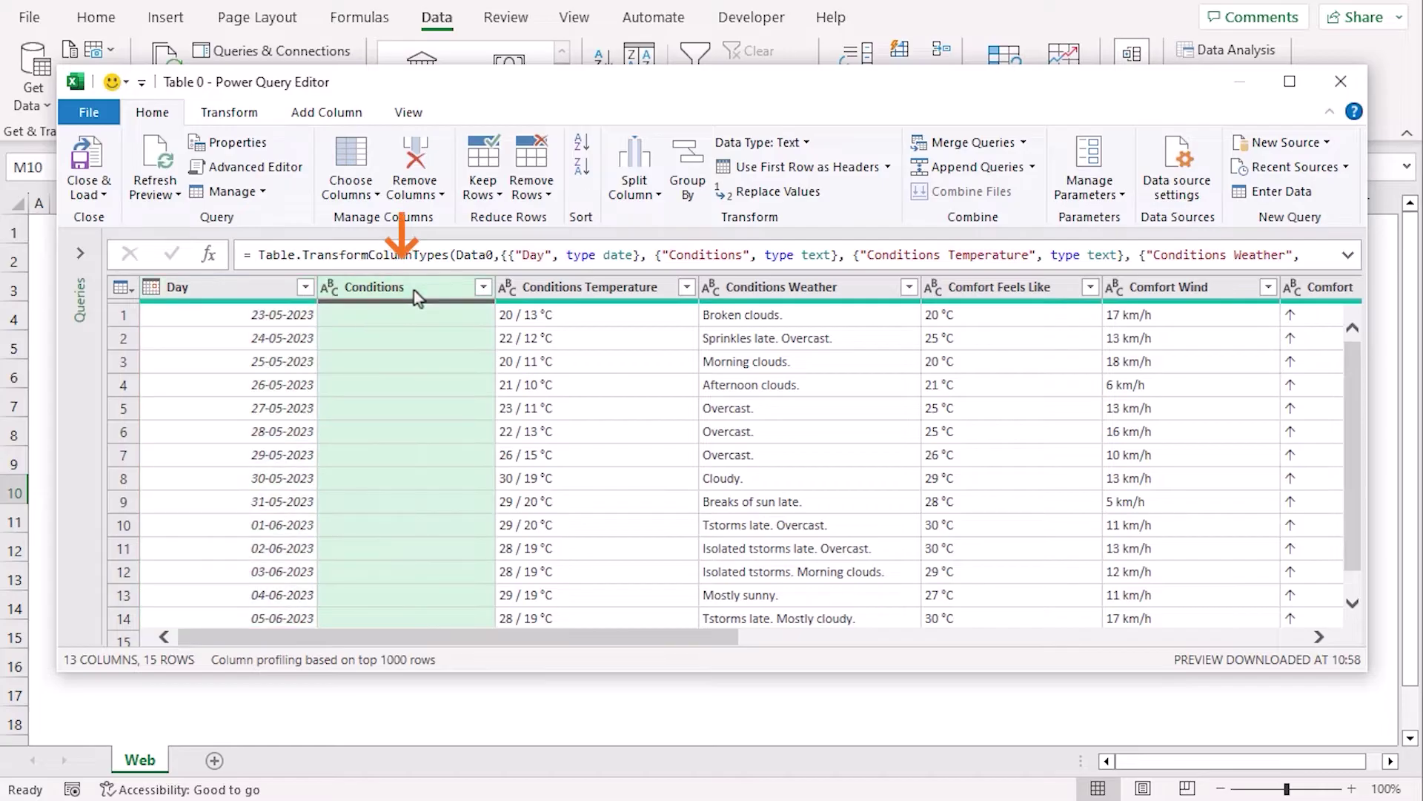
{"action": "right_click", "coordinate": [415, 291]}
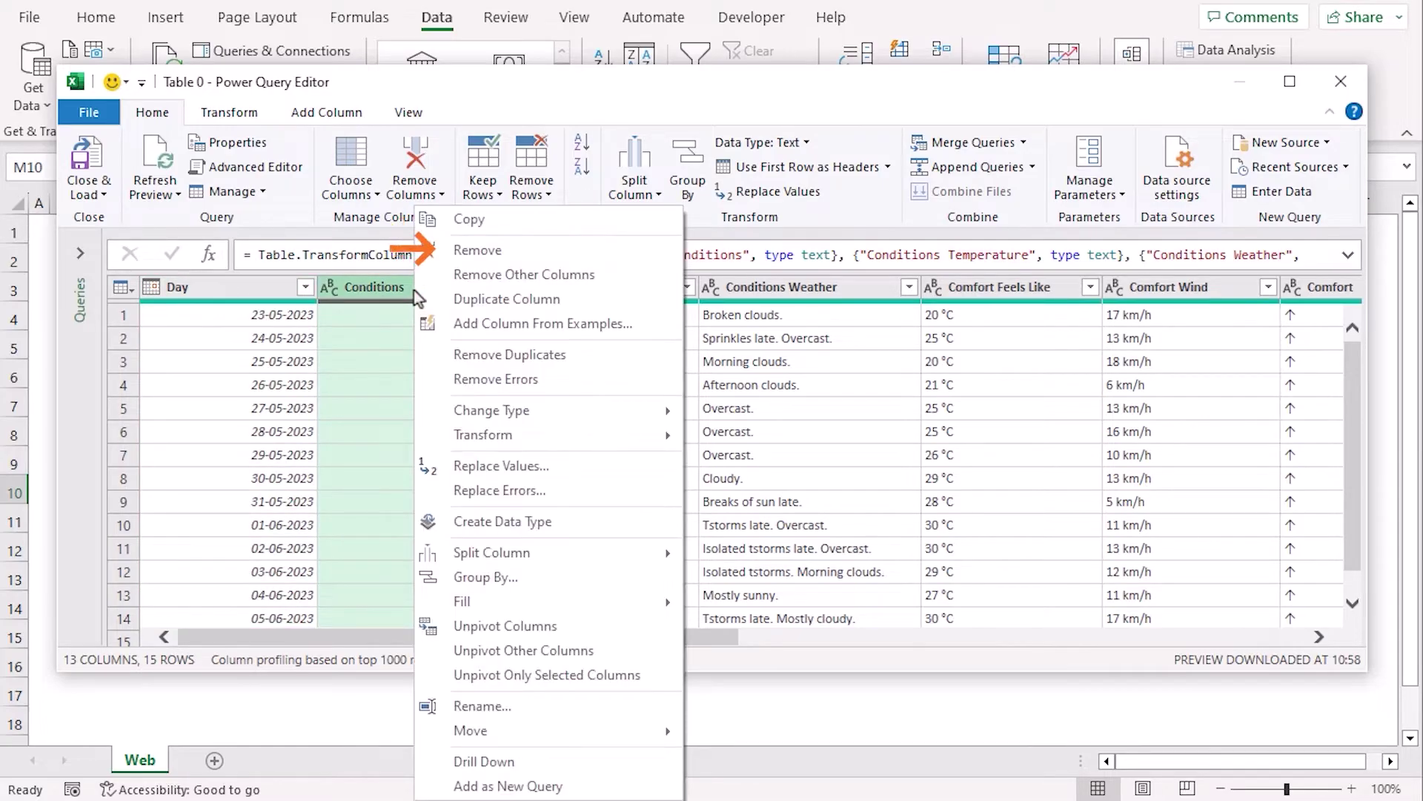
{"action": "left_click", "coordinate": [531, 252]}
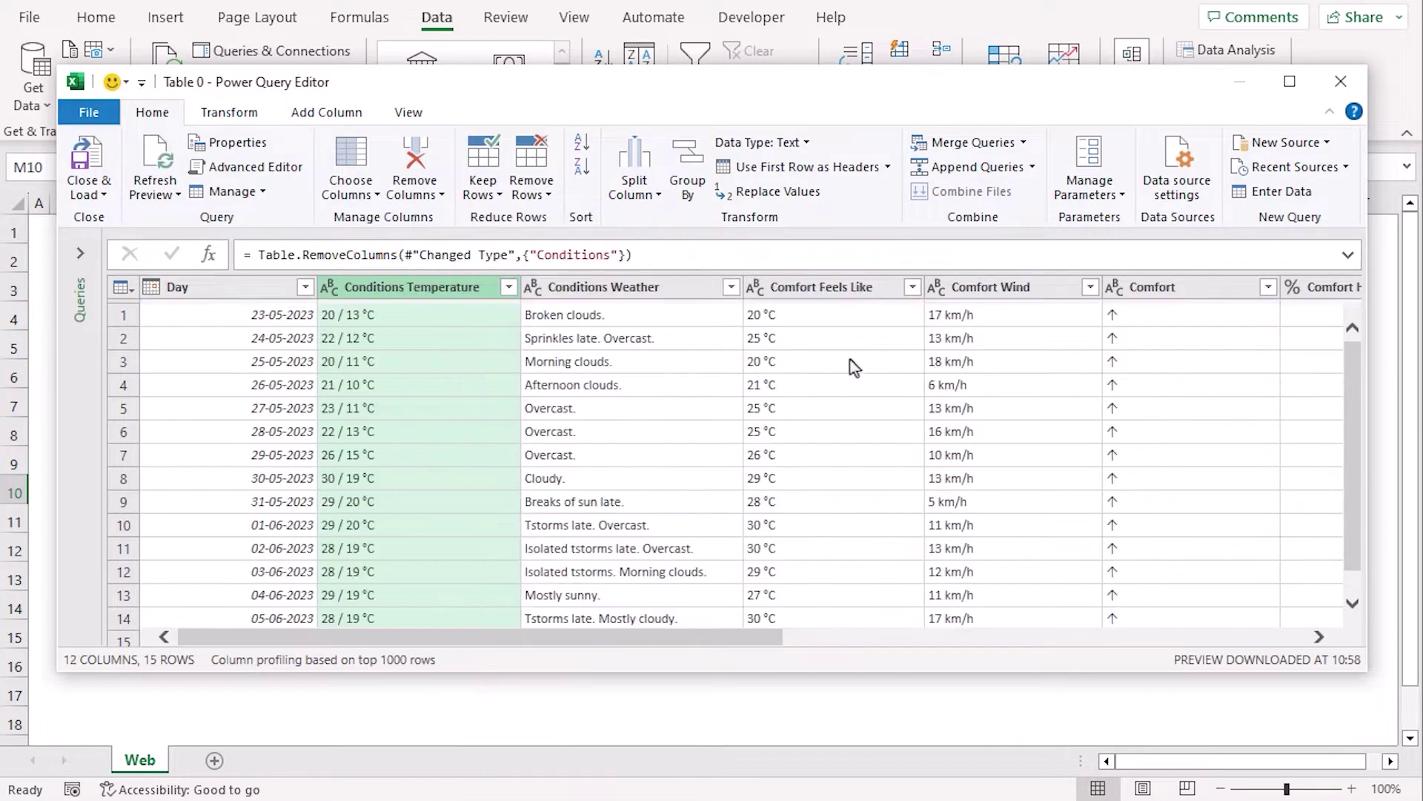
Remove the Comfort Wind through Sun UV columns, leaving six columns.
{"action": "left_click_drag", "start_coordinate": [679, 636], "coordinate": [1057, 602]}
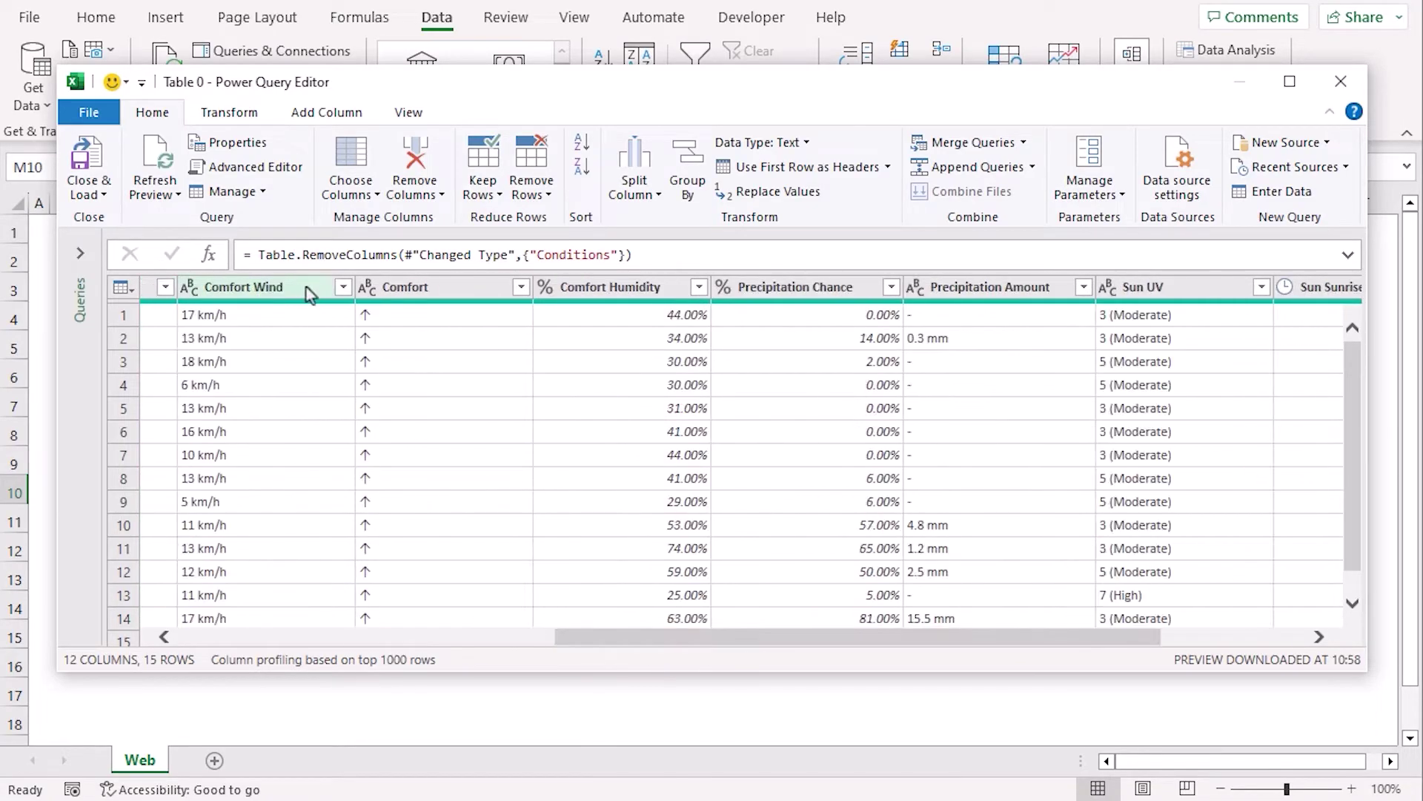
{"action": "left_click", "coordinate": [303, 288]}
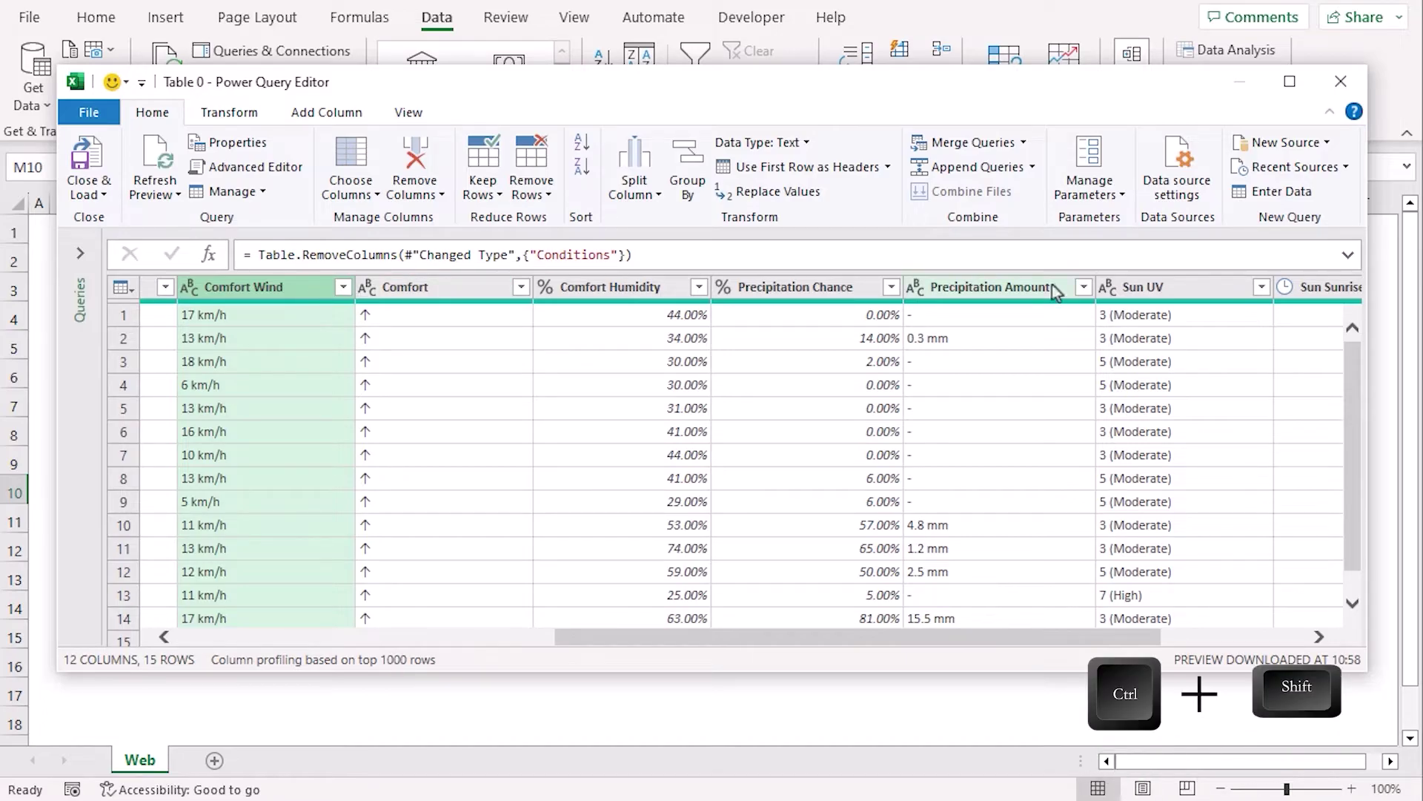
{"action": "left_click", "coordinate": [1189, 289], "text": "ctrl+shift"}
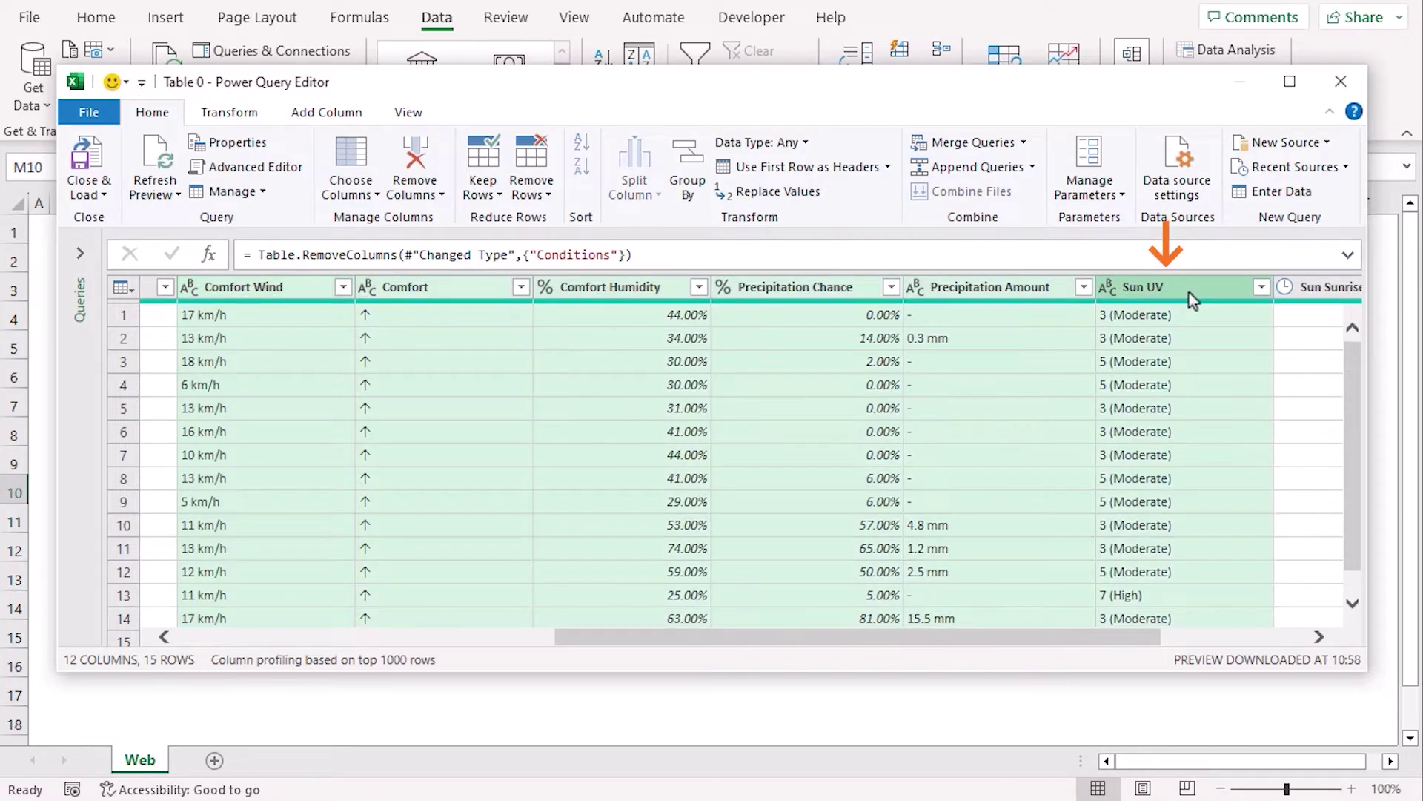
{"action": "left_click", "coordinate": [415, 160]}
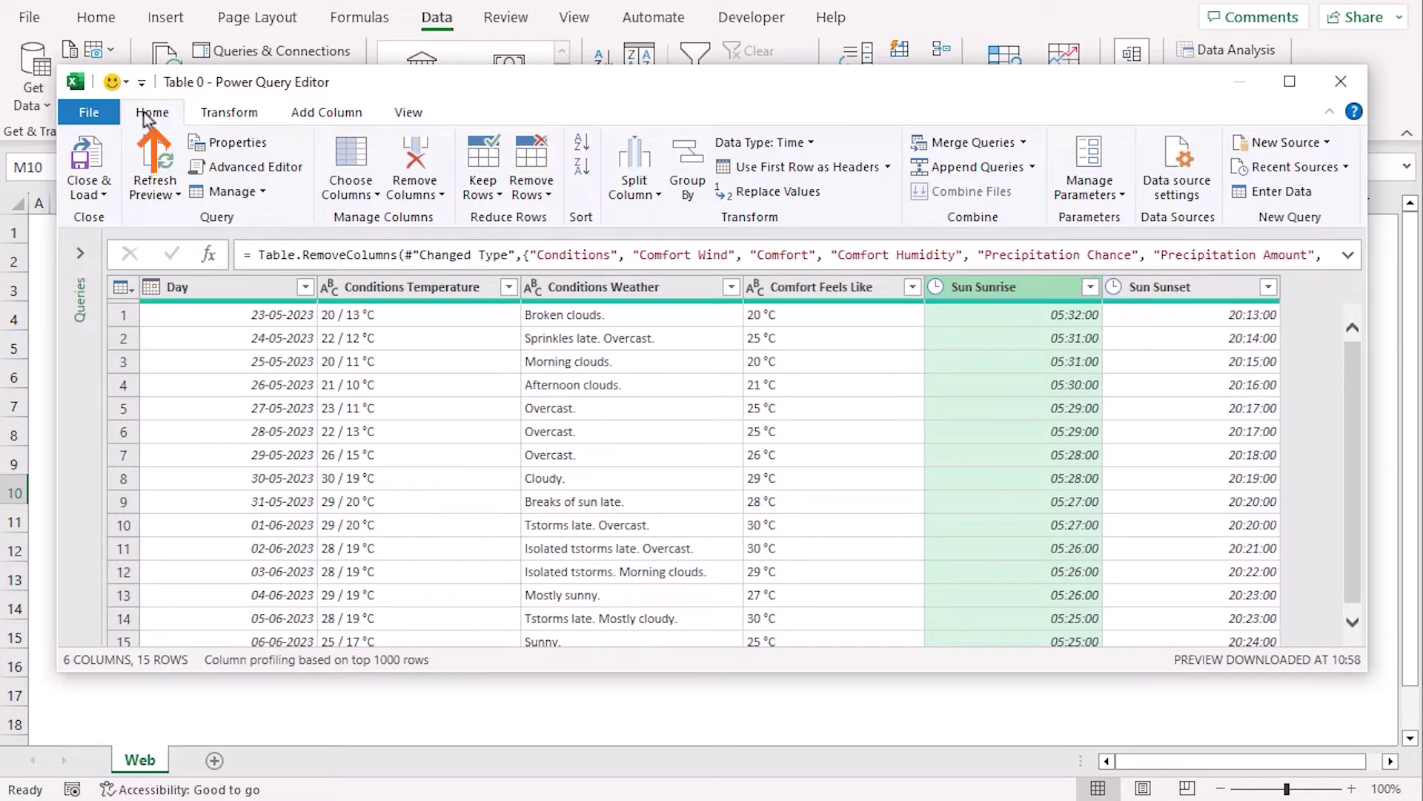
Close & Load the query as a table on the existing Web sheet at cell B2.
{"action": "left_click", "coordinate": [78, 199]}
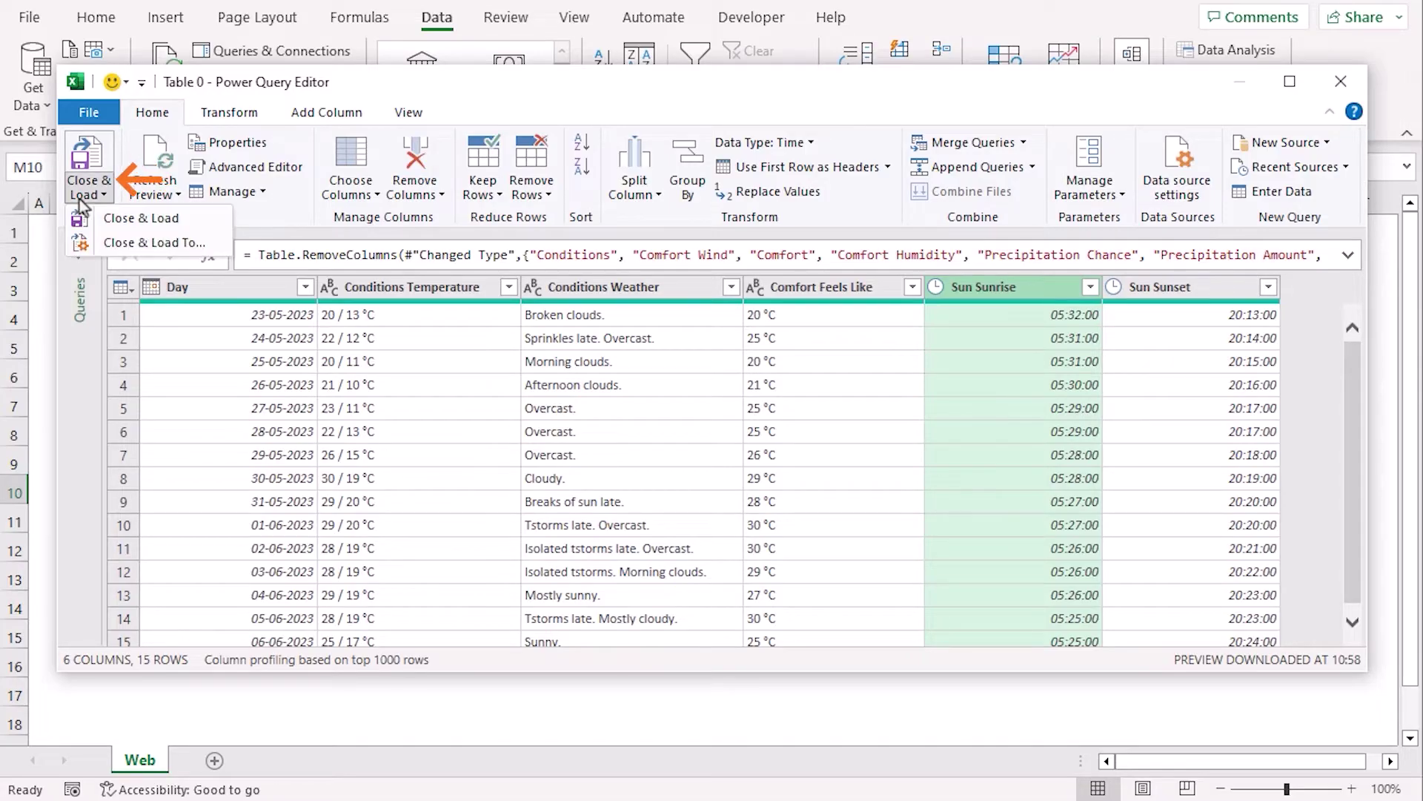
{"action": "left_click", "coordinate": [127, 248]}
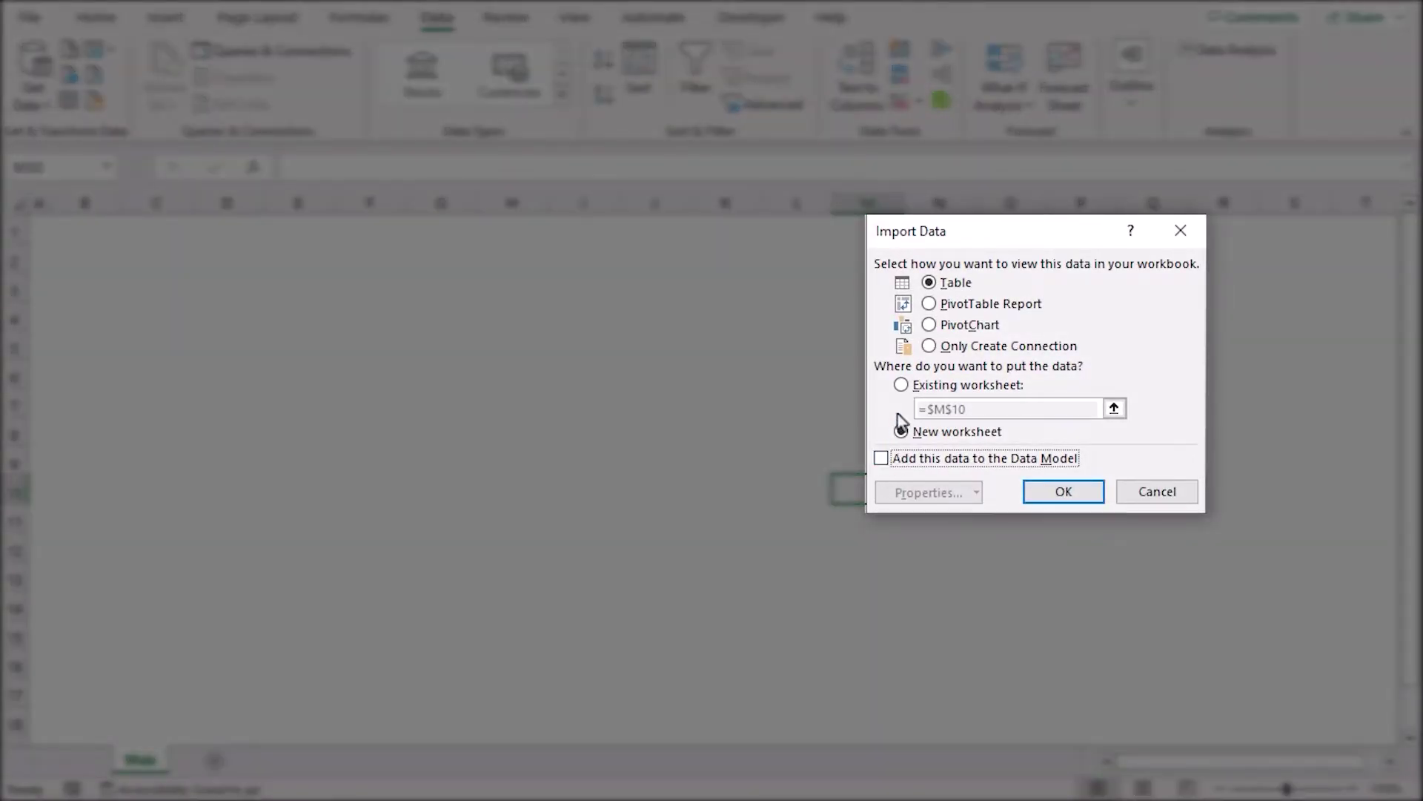
{"action": "left_click", "coordinate": [901, 385]}
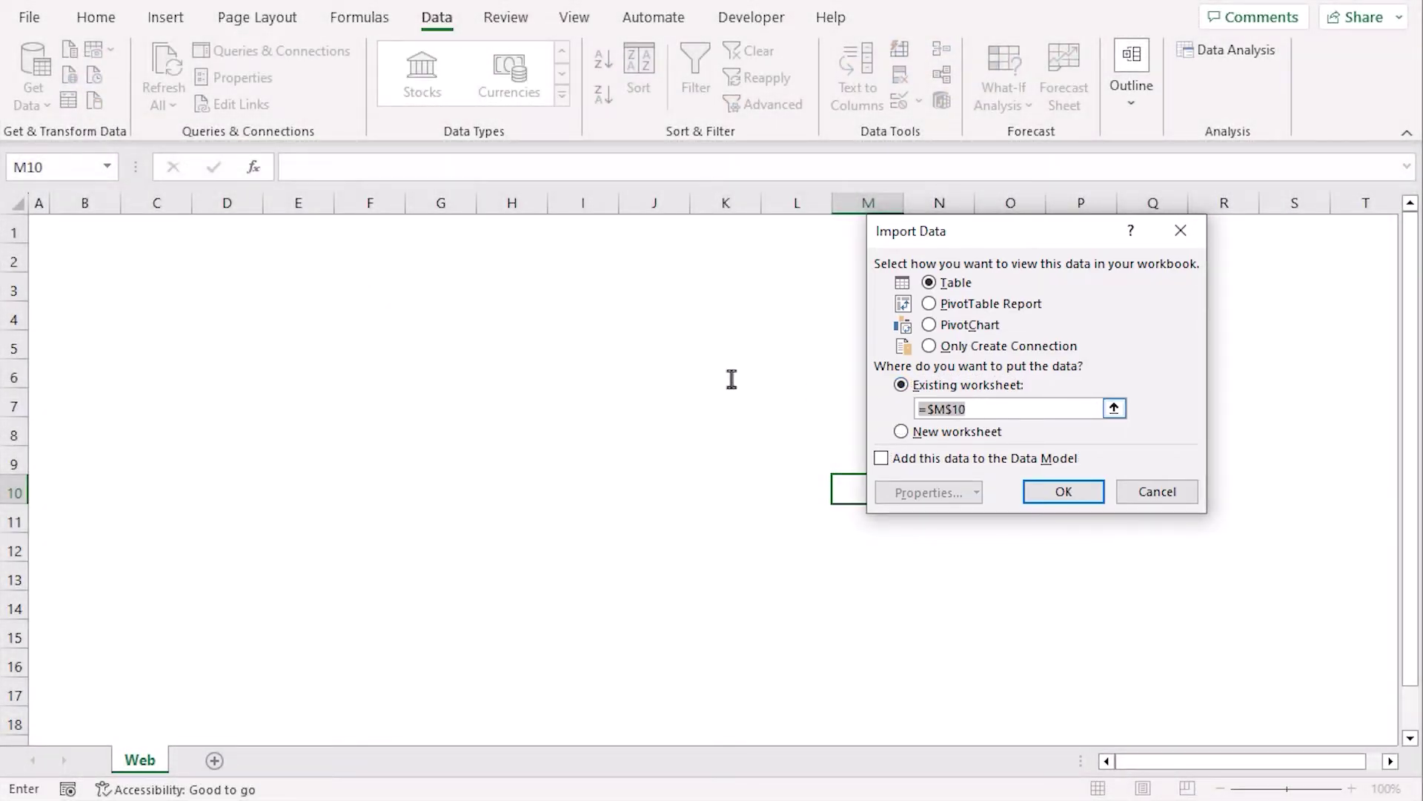
{"action": "left_click", "coordinate": [95, 256]}
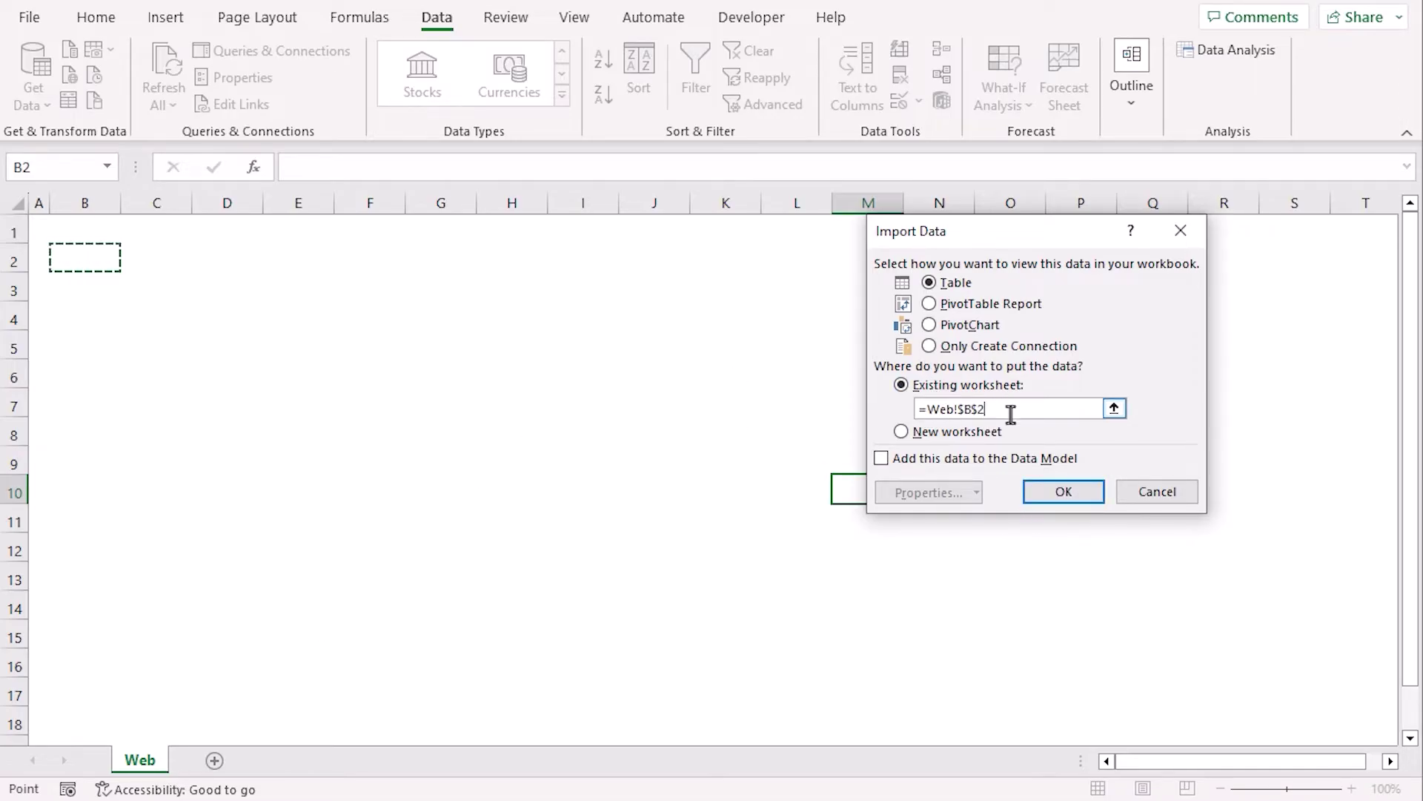
{"action": "left_click", "coordinate": [1060, 491]}
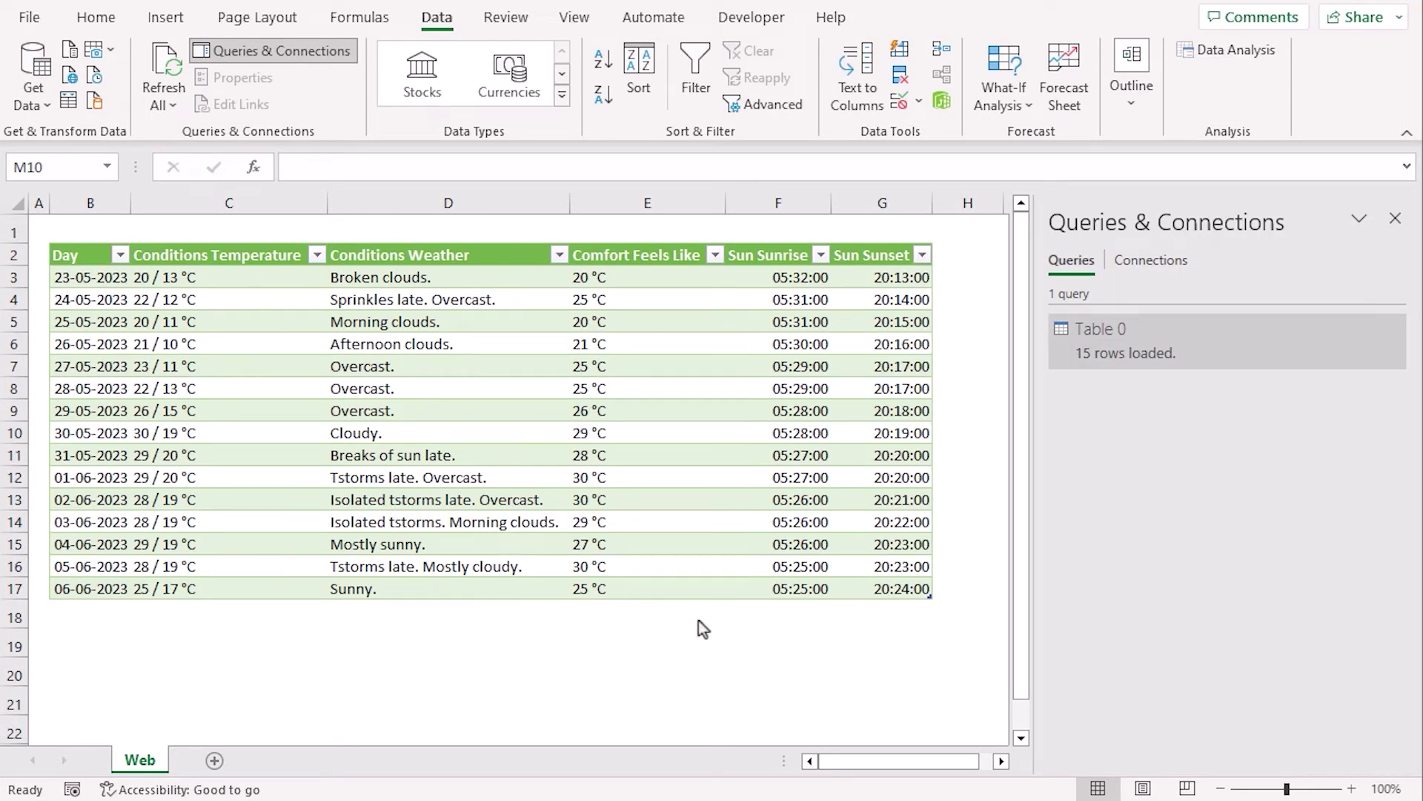
Set the Table 0 query's properties to refresh every 60 minutes.
{"action": "left_click", "coordinate": [519, 343]}
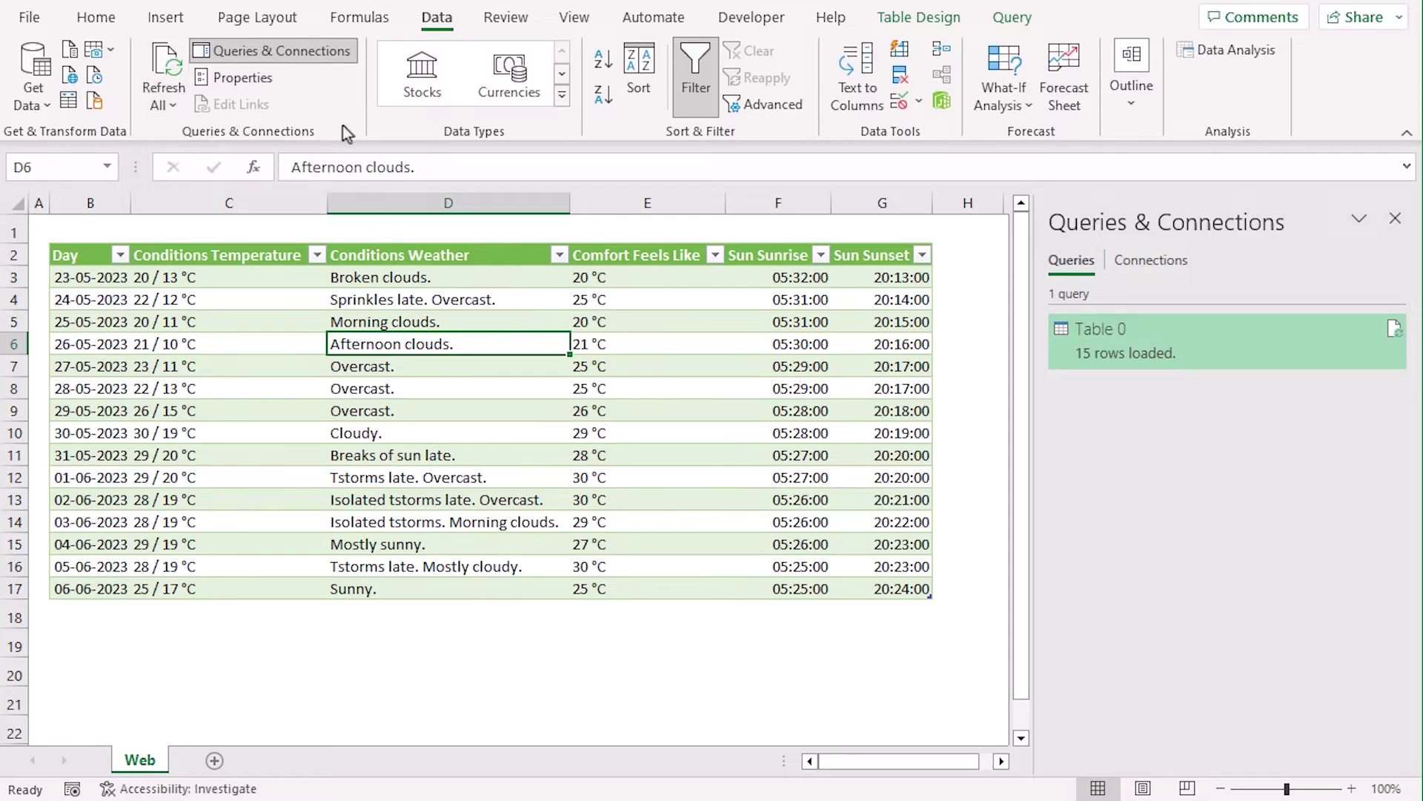
{"action": "left_click", "coordinate": [176, 108]}
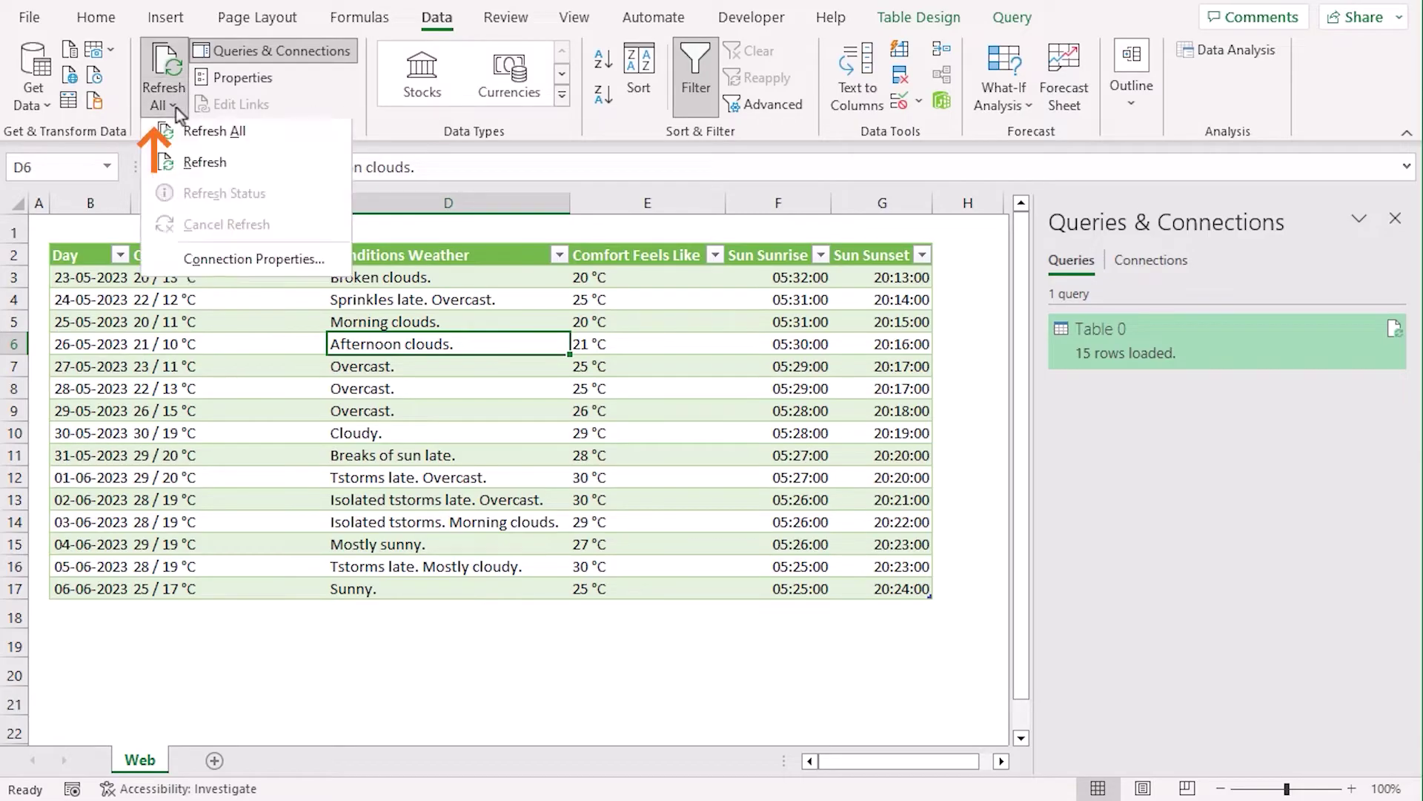
{"action": "left_click", "coordinate": [327, 266]}
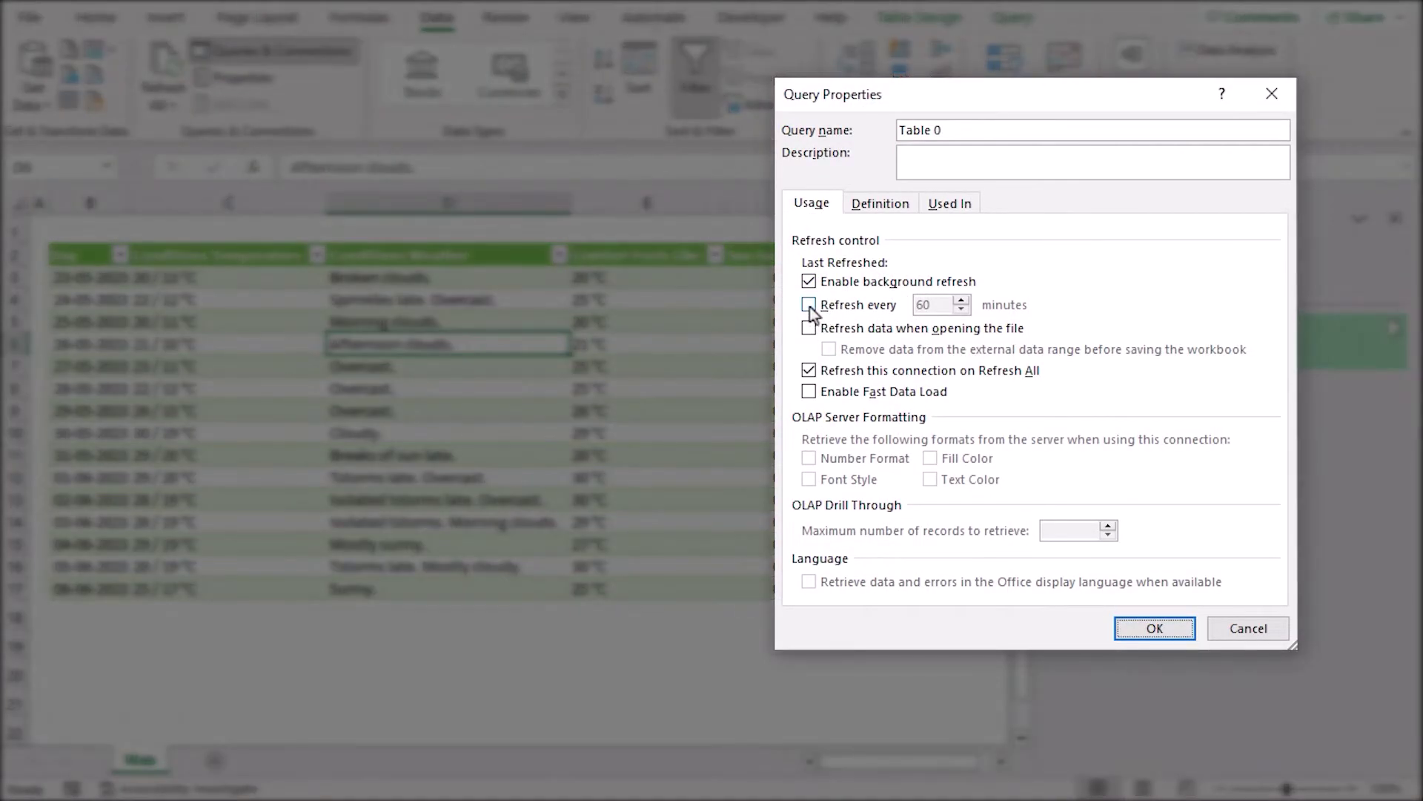
{"action": "left_click", "coordinate": [809, 305]}
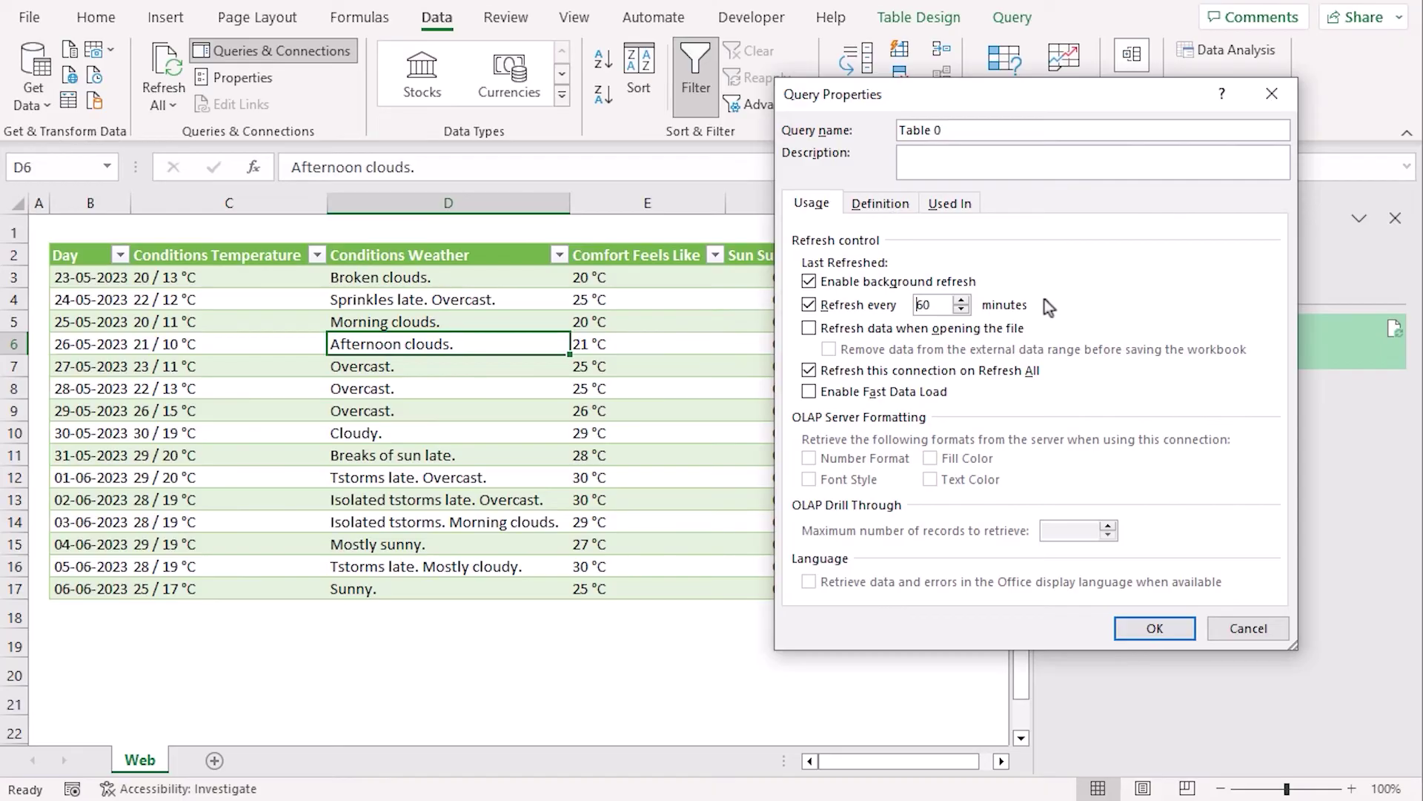
{"action": "left_click", "coordinate": [1150, 629]}
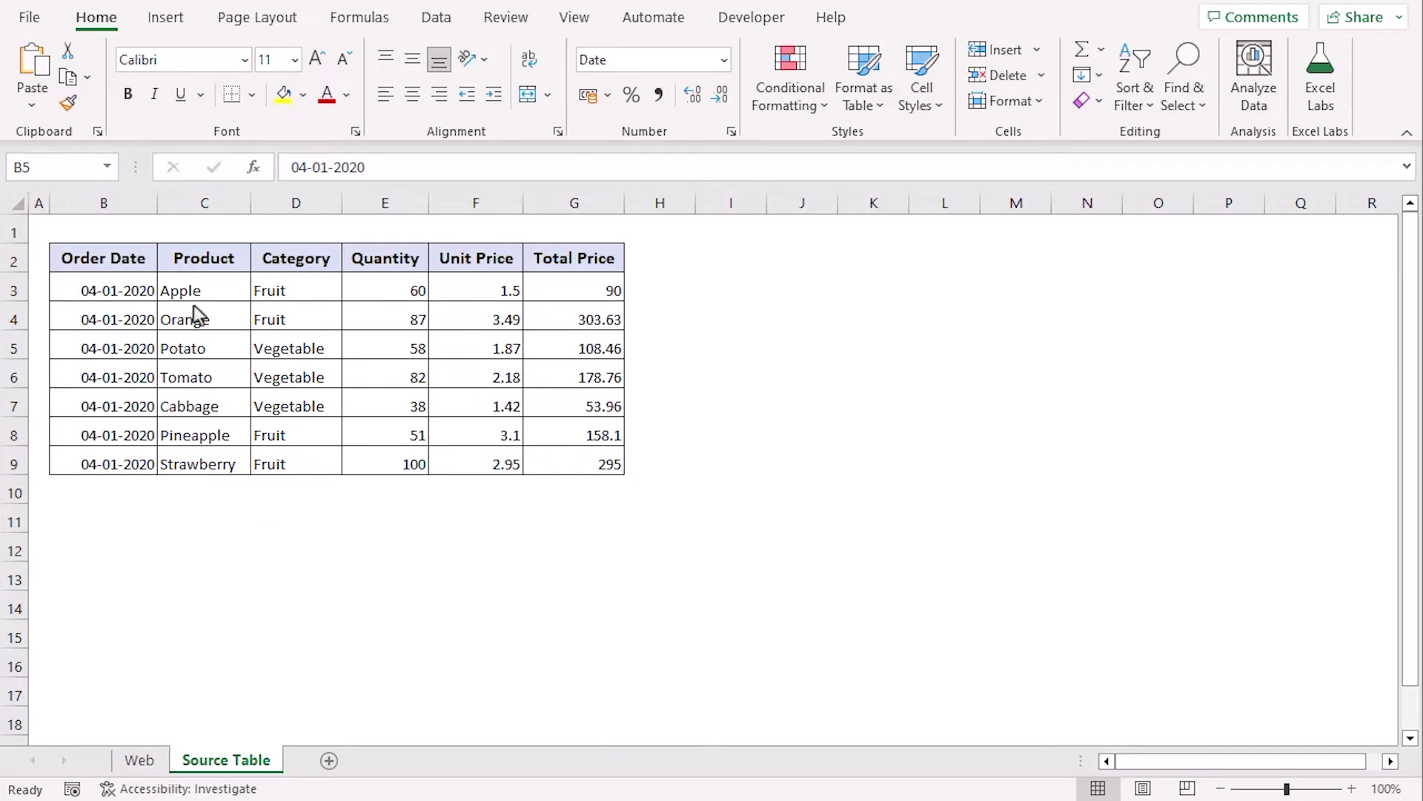
Insert a PivotTable from the Source Table range B2:G9 onto a new worksheet.
{"action": "left_click", "coordinate": [101, 255]}
{"action": "key", "text": "ctrl+a"}
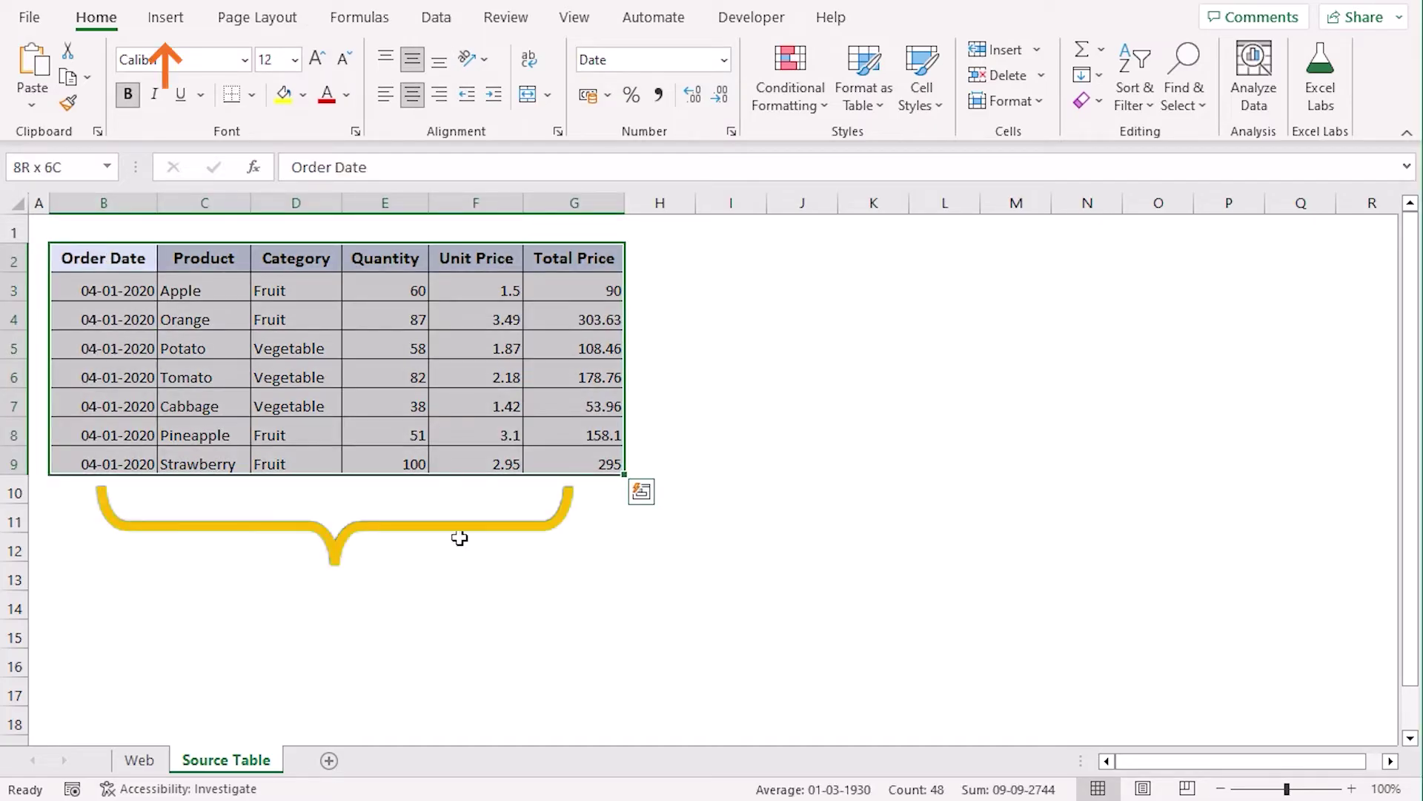
{"action": "left_click", "coordinate": [165, 18]}
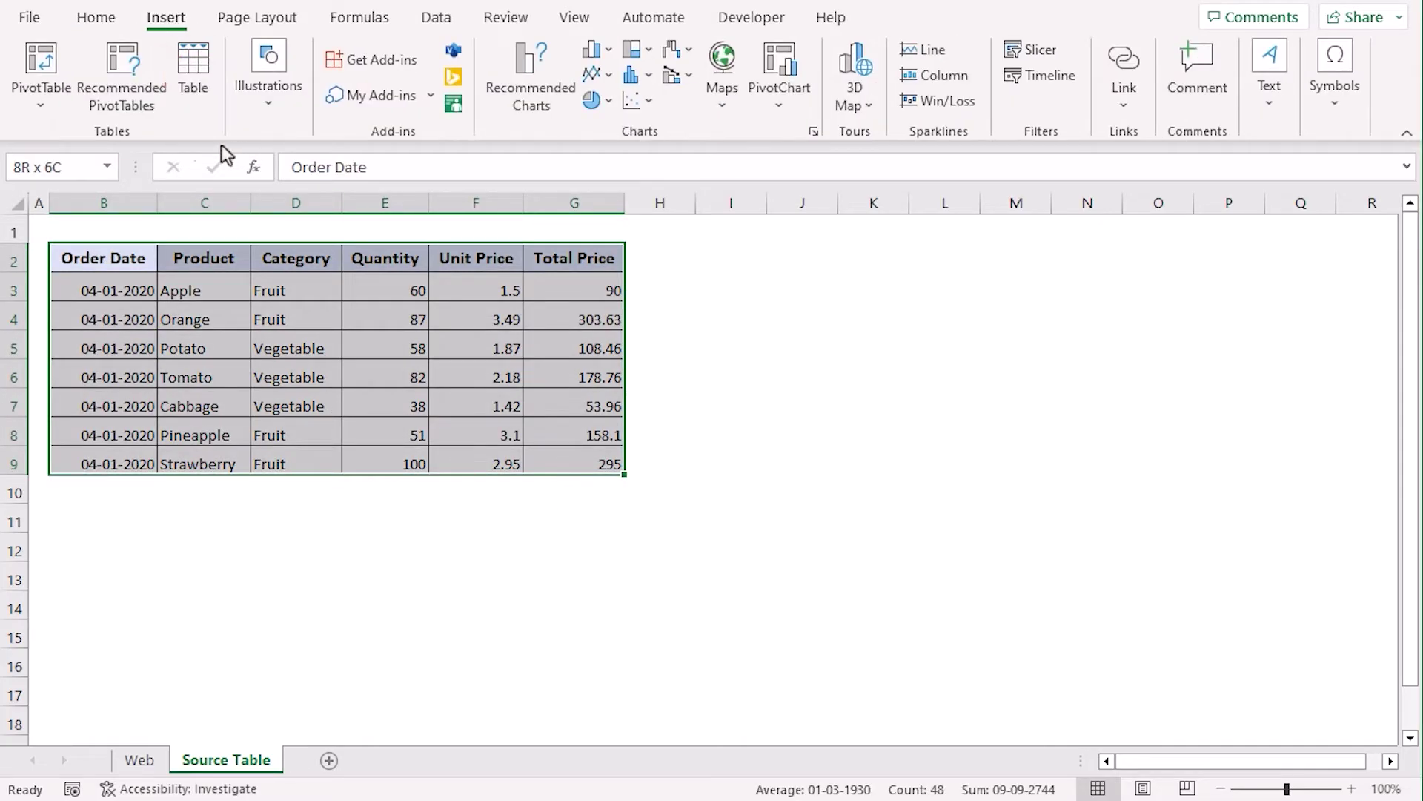
{"action": "left_click", "coordinate": [41, 104]}
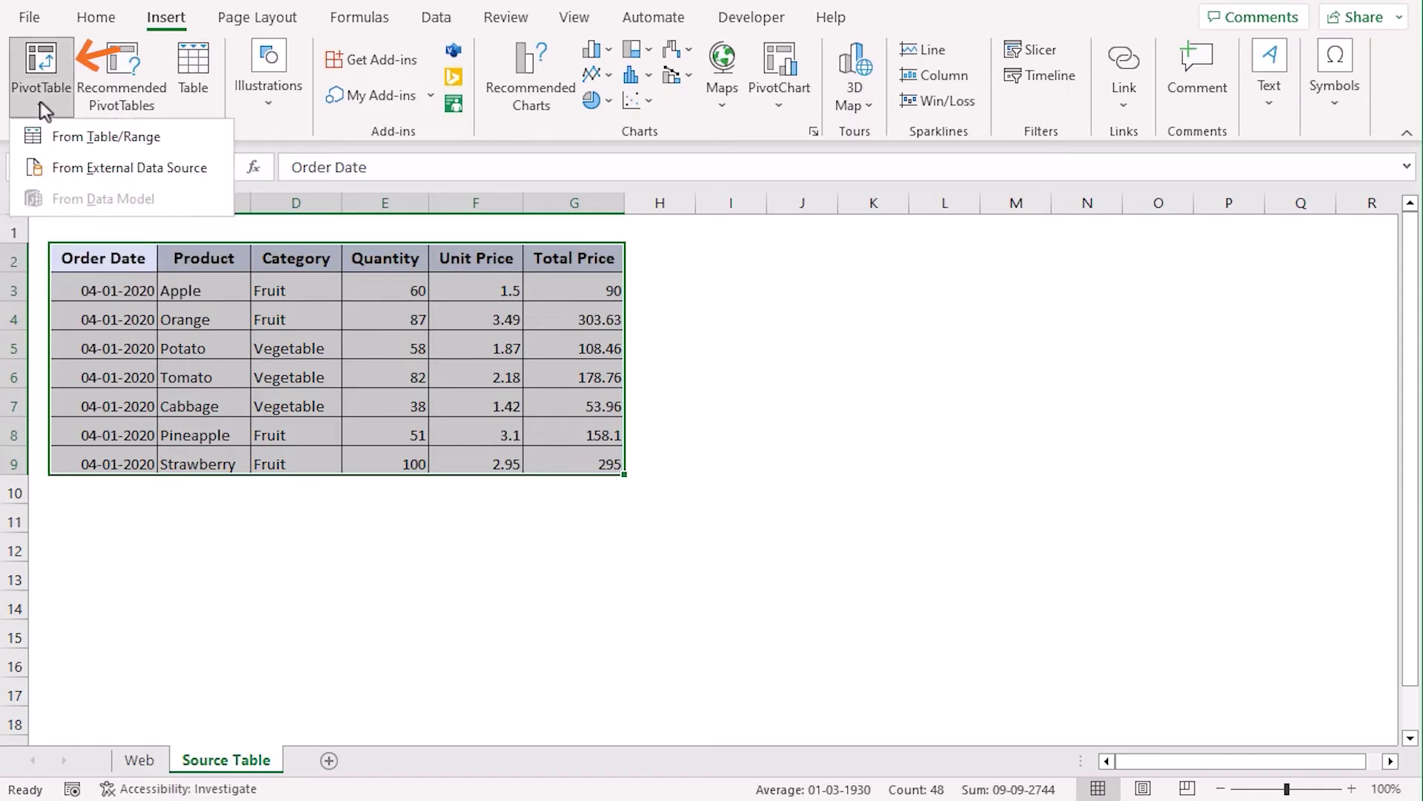
{"action": "left_click", "coordinate": [179, 144]}
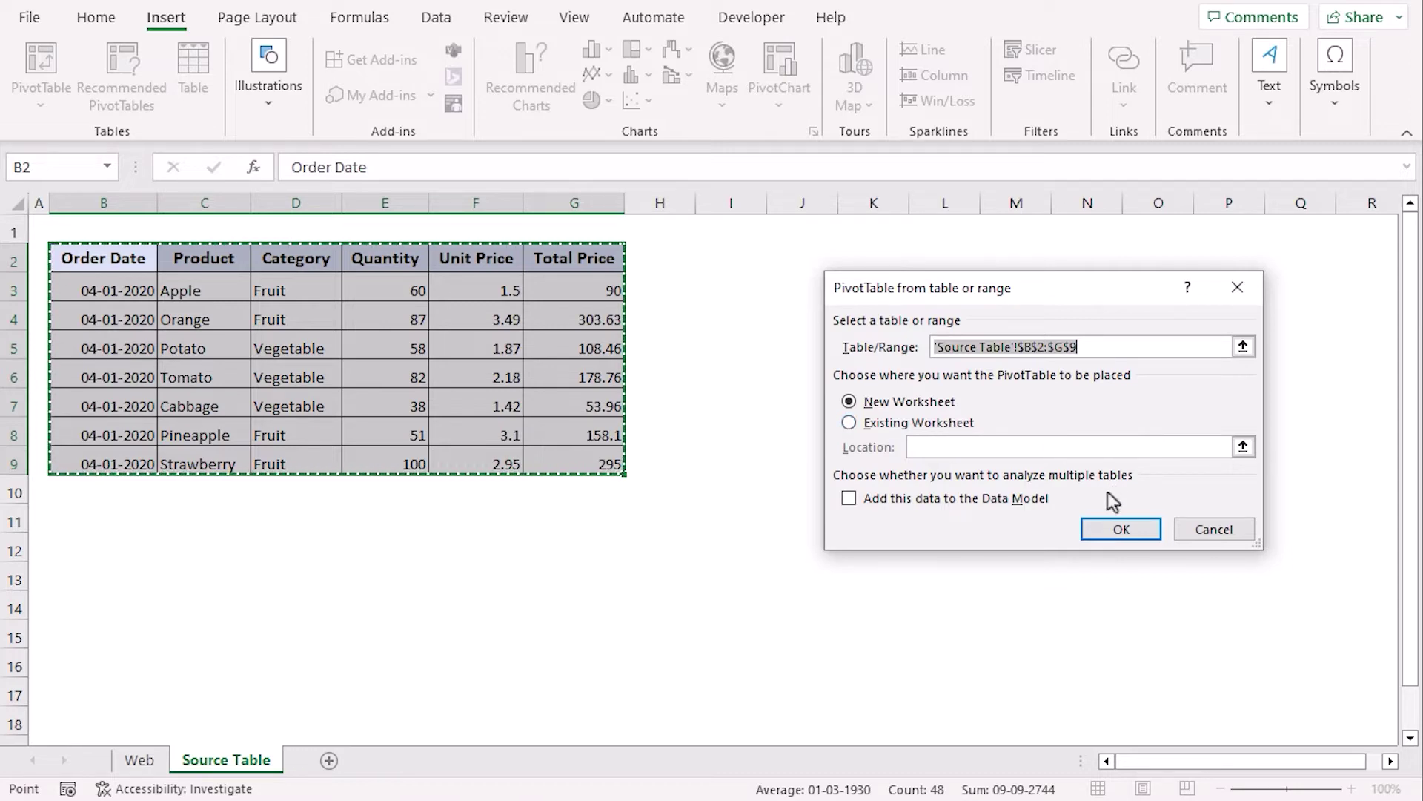
{"action": "left_click", "coordinate": [1120, 528]}
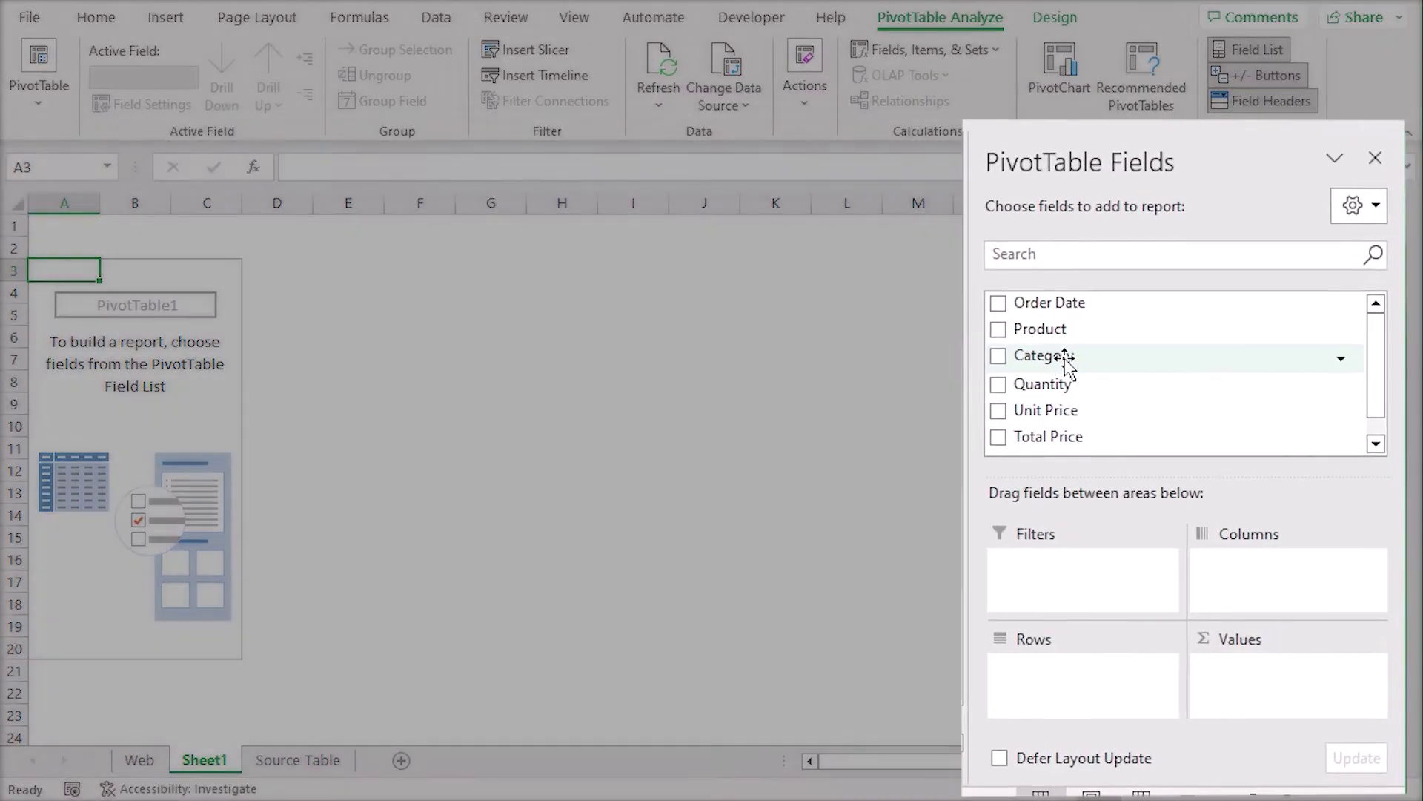
Place Category in Columns, Product in Rows, and sum Quantity in Values.
{"action": "left_click_drag", "start_coordinate": [1114, 404], "coordinate": [1231, 589]}
{"action": "left_click_drag", "start_coordinate": [991, 296], "coordinate": [1001, 686]}
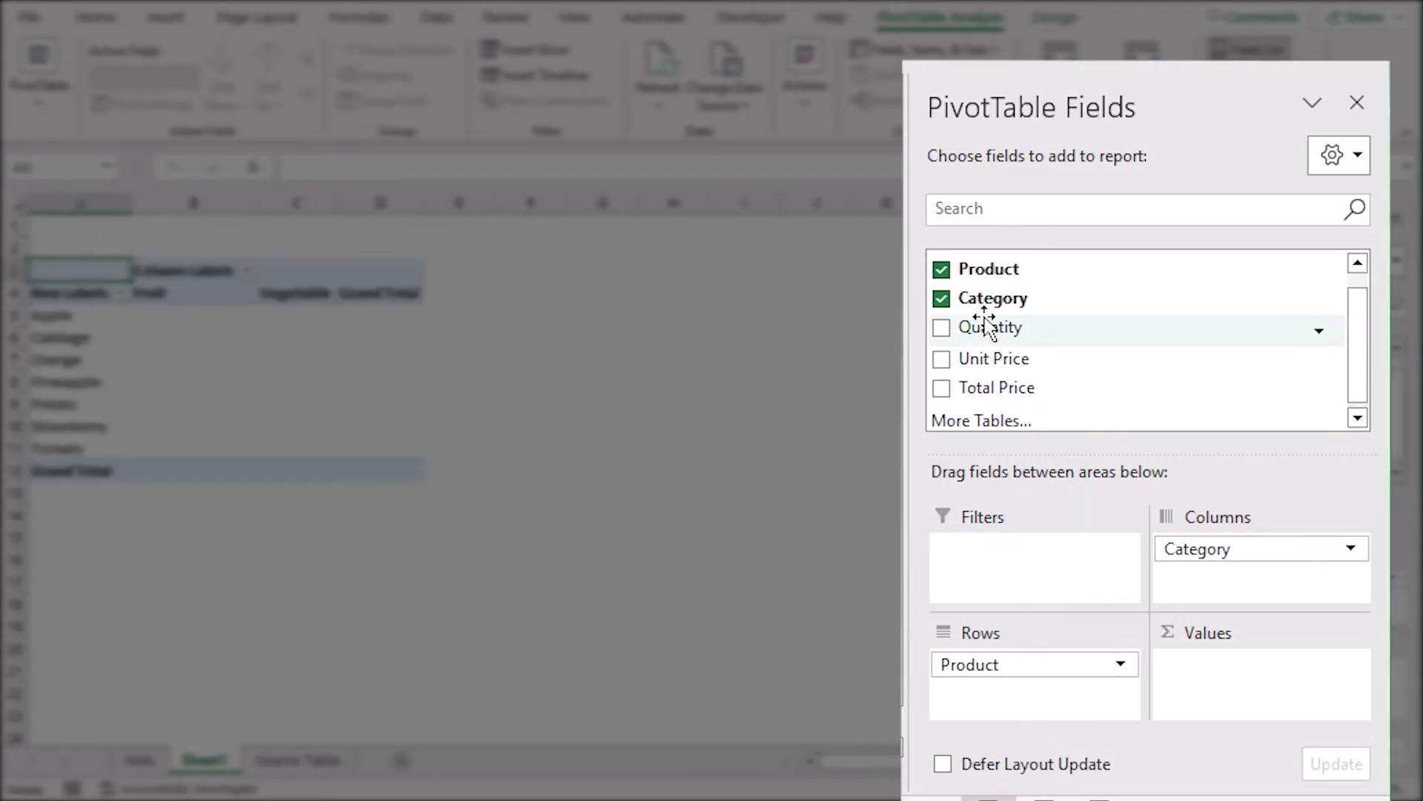
{"action": "left_click_drag", "start_coordinate": [986, 326], "coordinate": [1253, 678]}
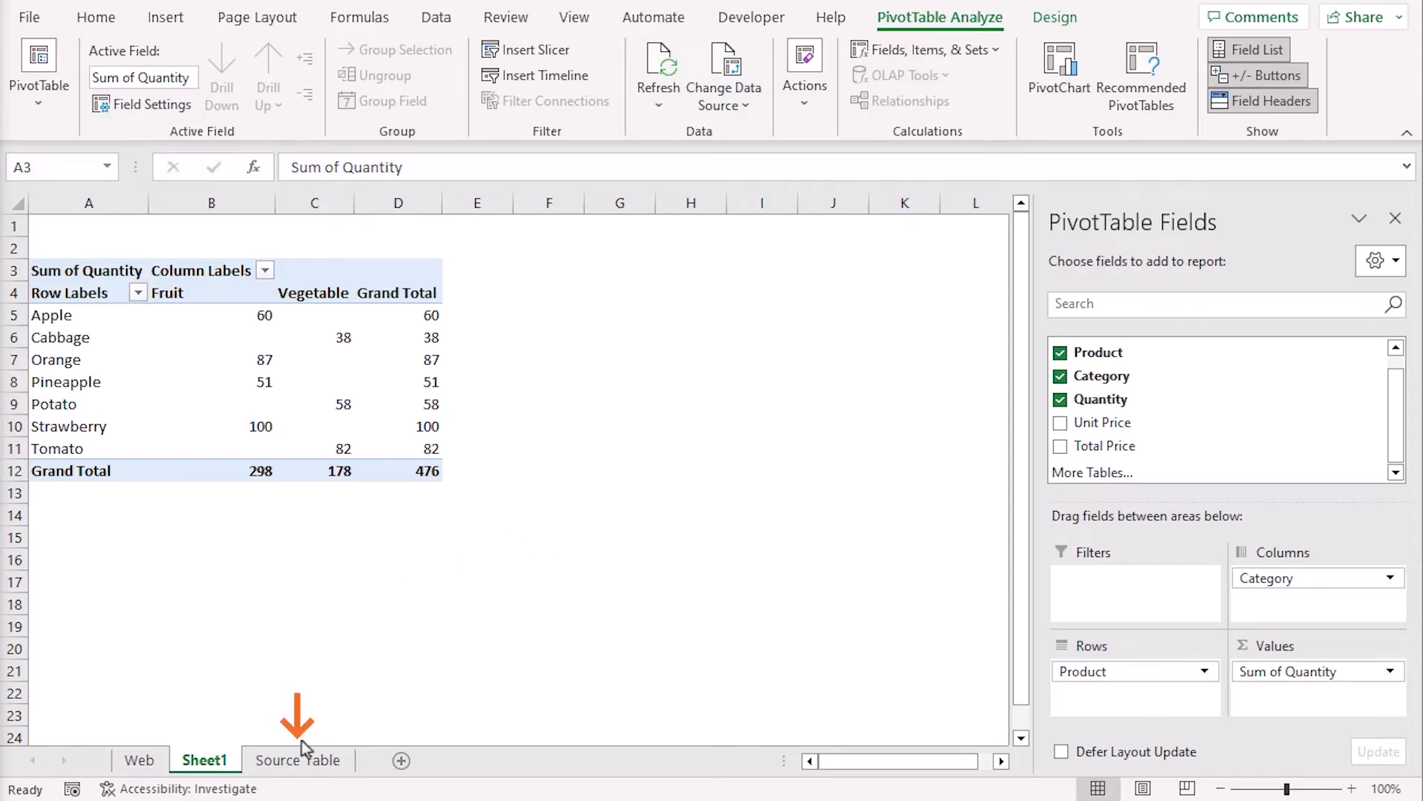
Change Apple's quantity in Source Table cell E3 to 50, then check the pivot still shows 60.
{"action": "key", "text": "ctrl+Page_Down"}
{"action": "left_click", "coordinate": [363, 292]}
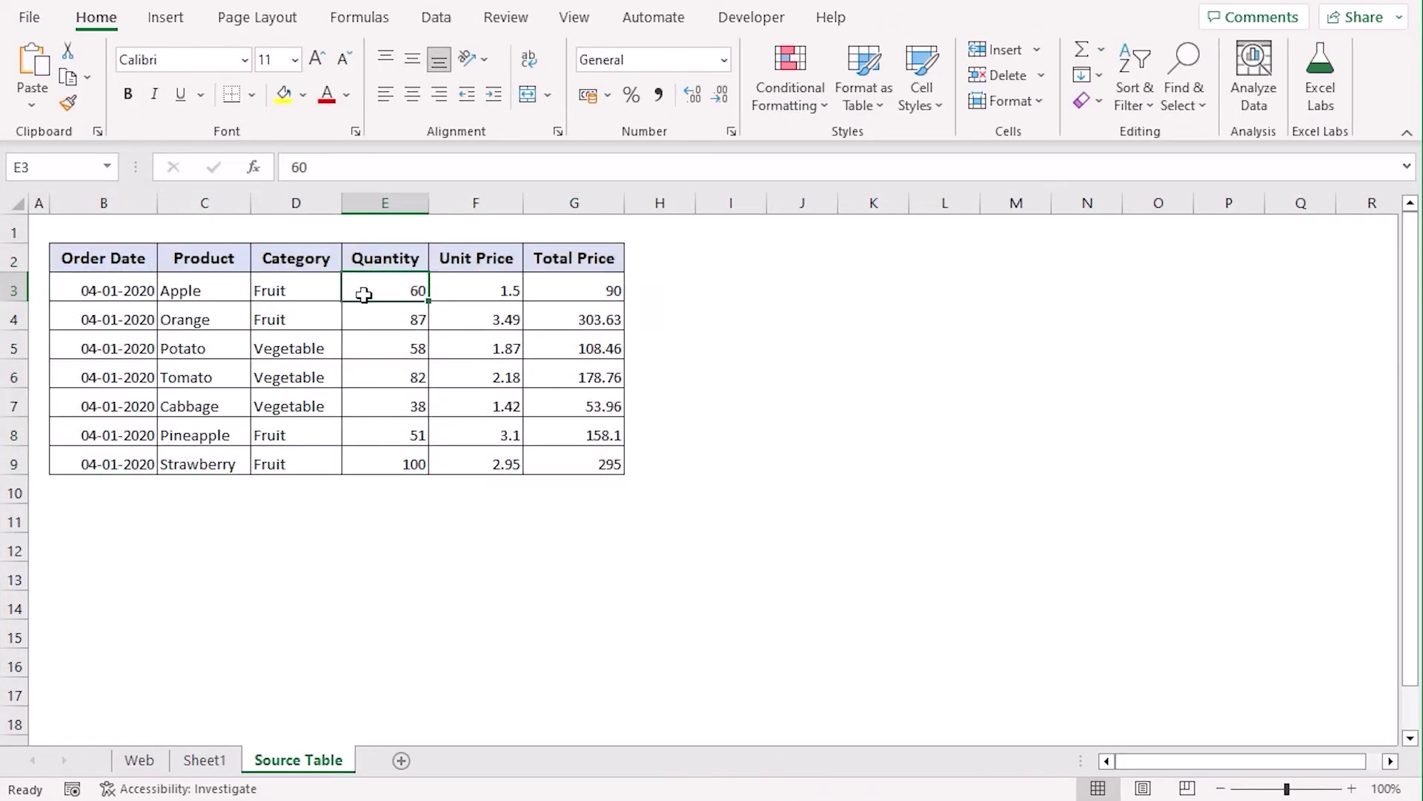
{"action": "type", "text": "50"}
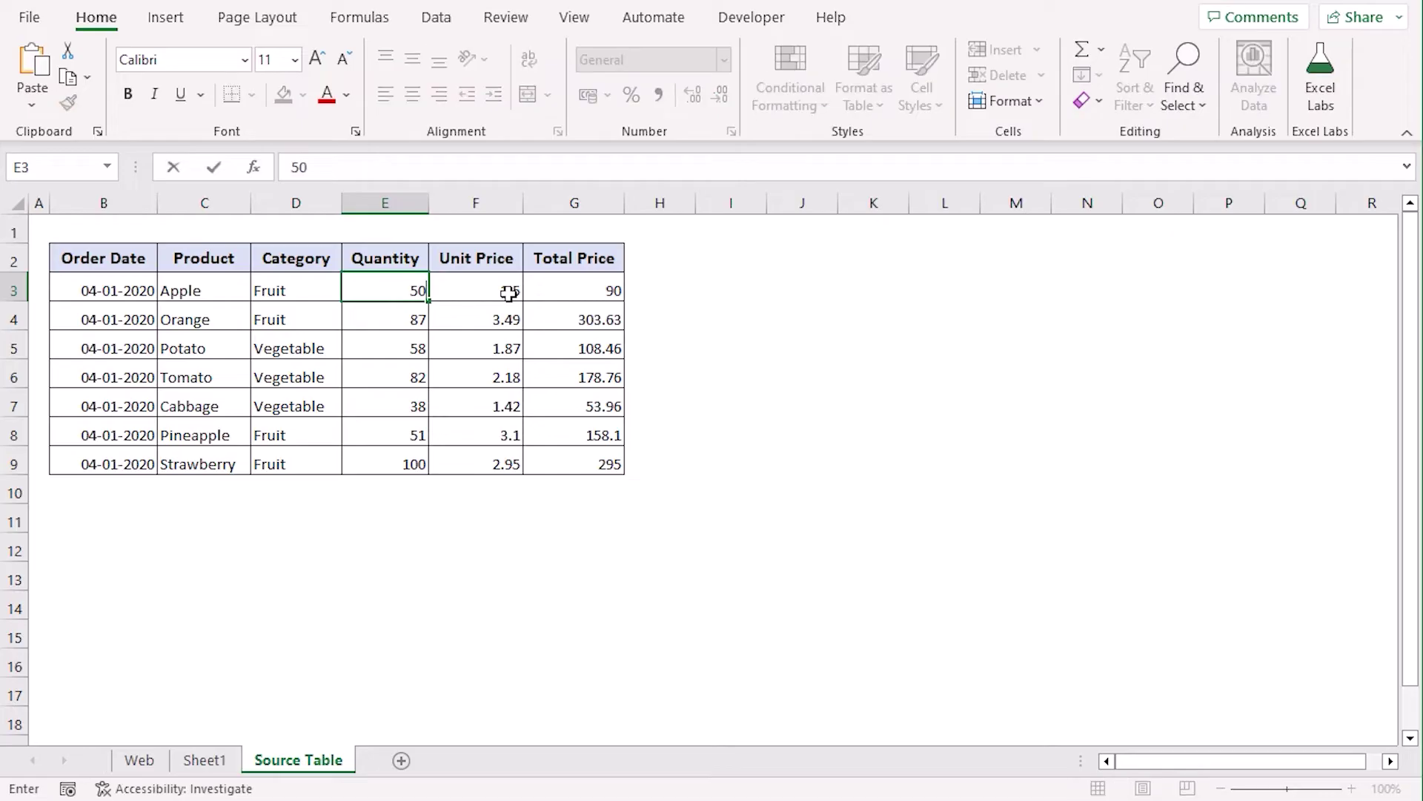
{"action": "key", "text": "Return"}
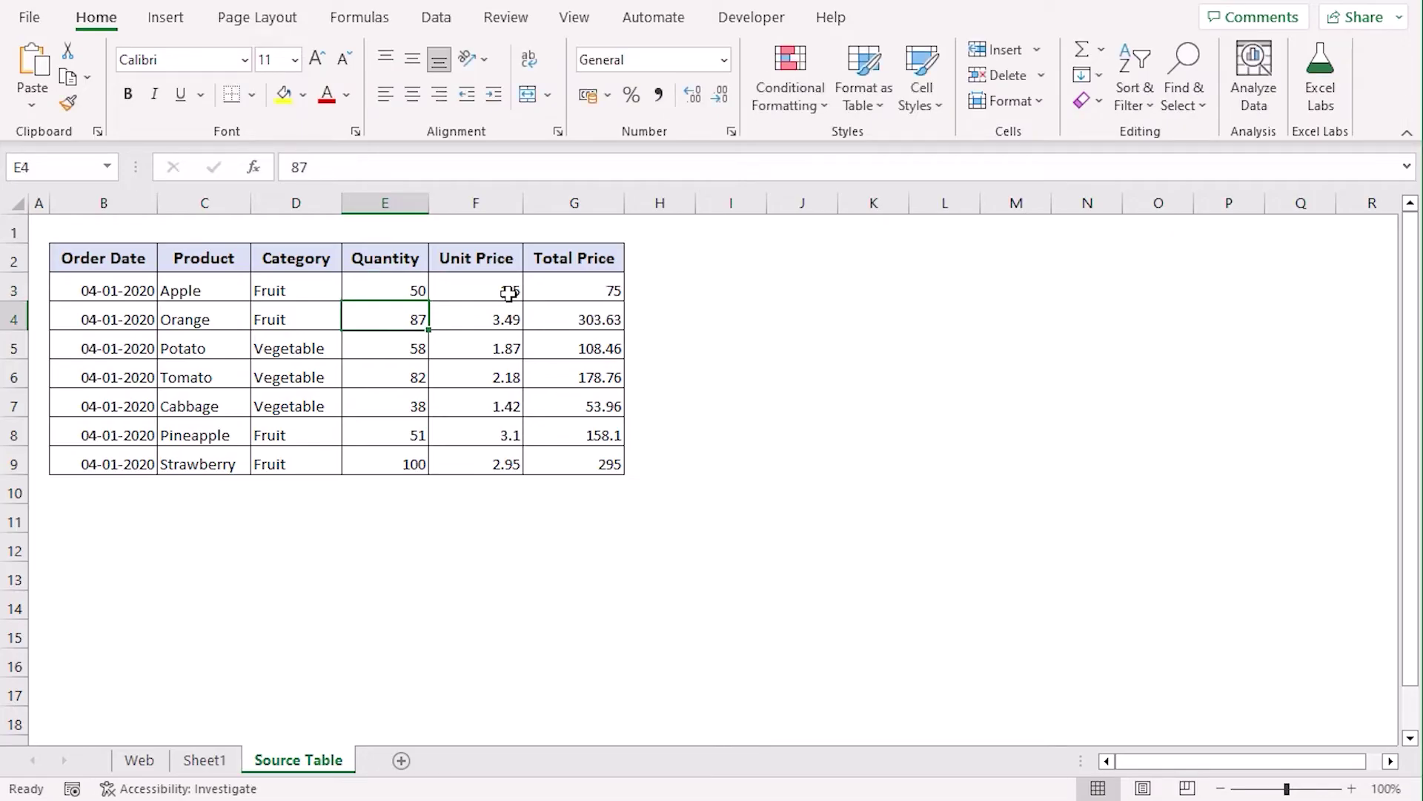
{"action": "left_click", "coordinate": [209, 760]}
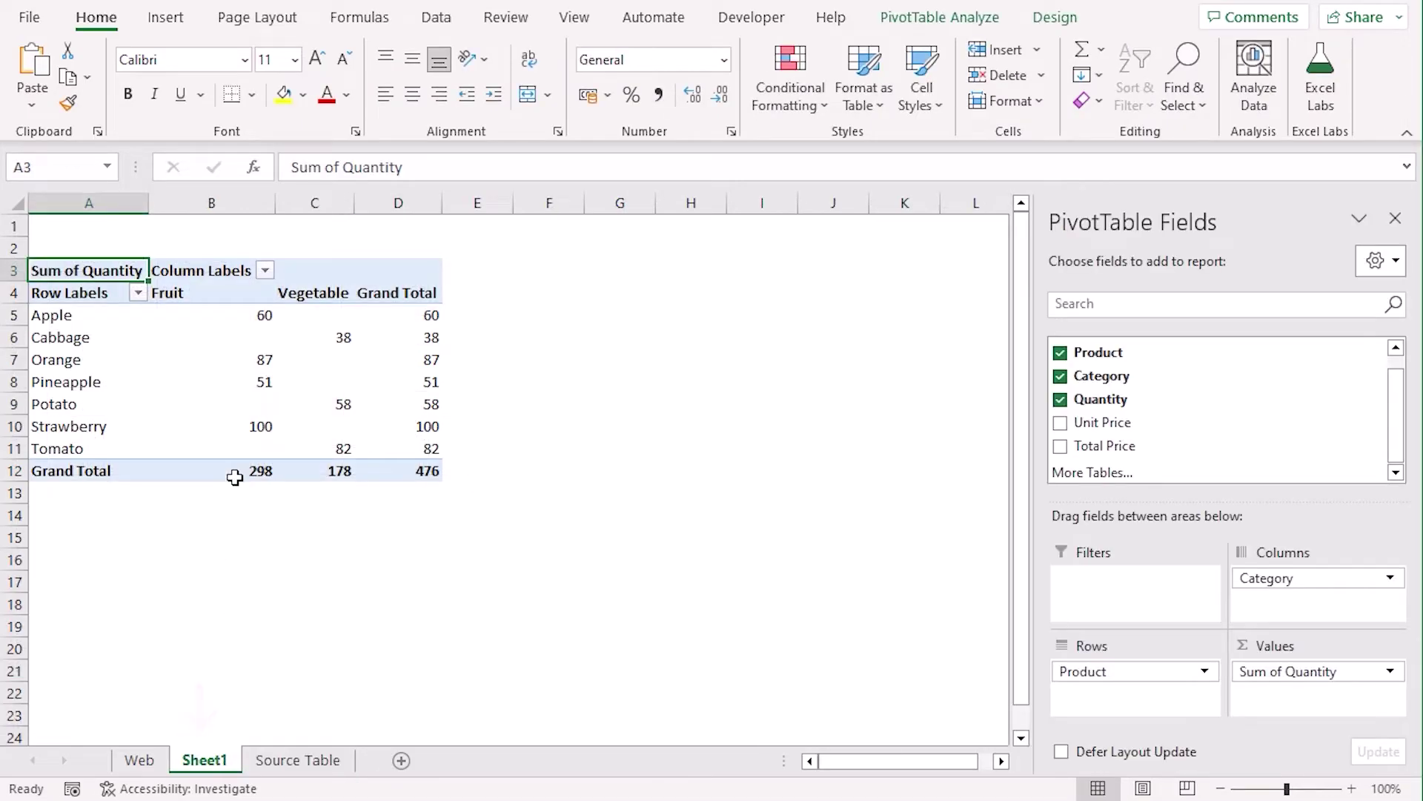
{"action": "left_click", "coordinate": [214, 317]}
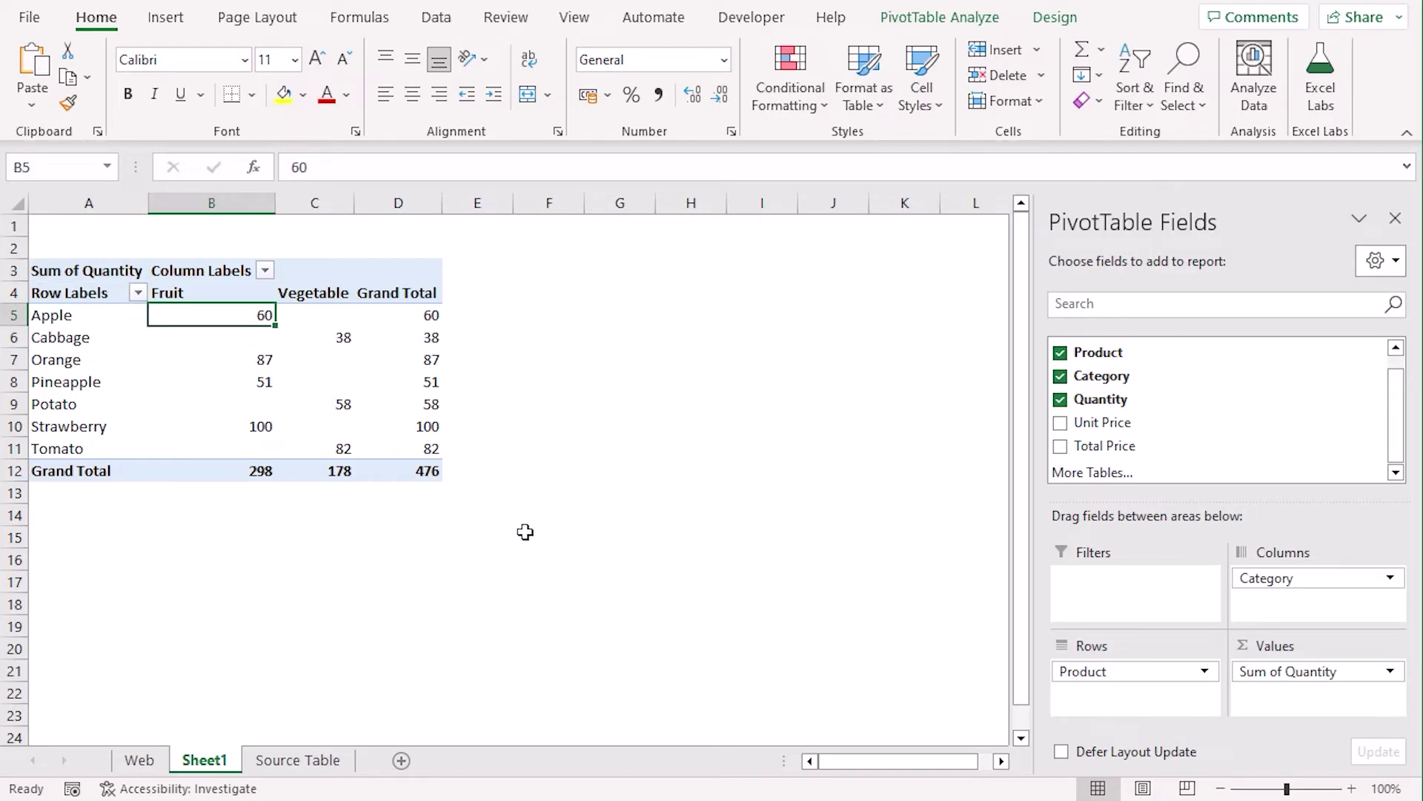
Refresh the PivotTable so Apple reads 50 and the Grand Total becomes 466.
{"action": "left_click", "coordinate": [288, 272]}
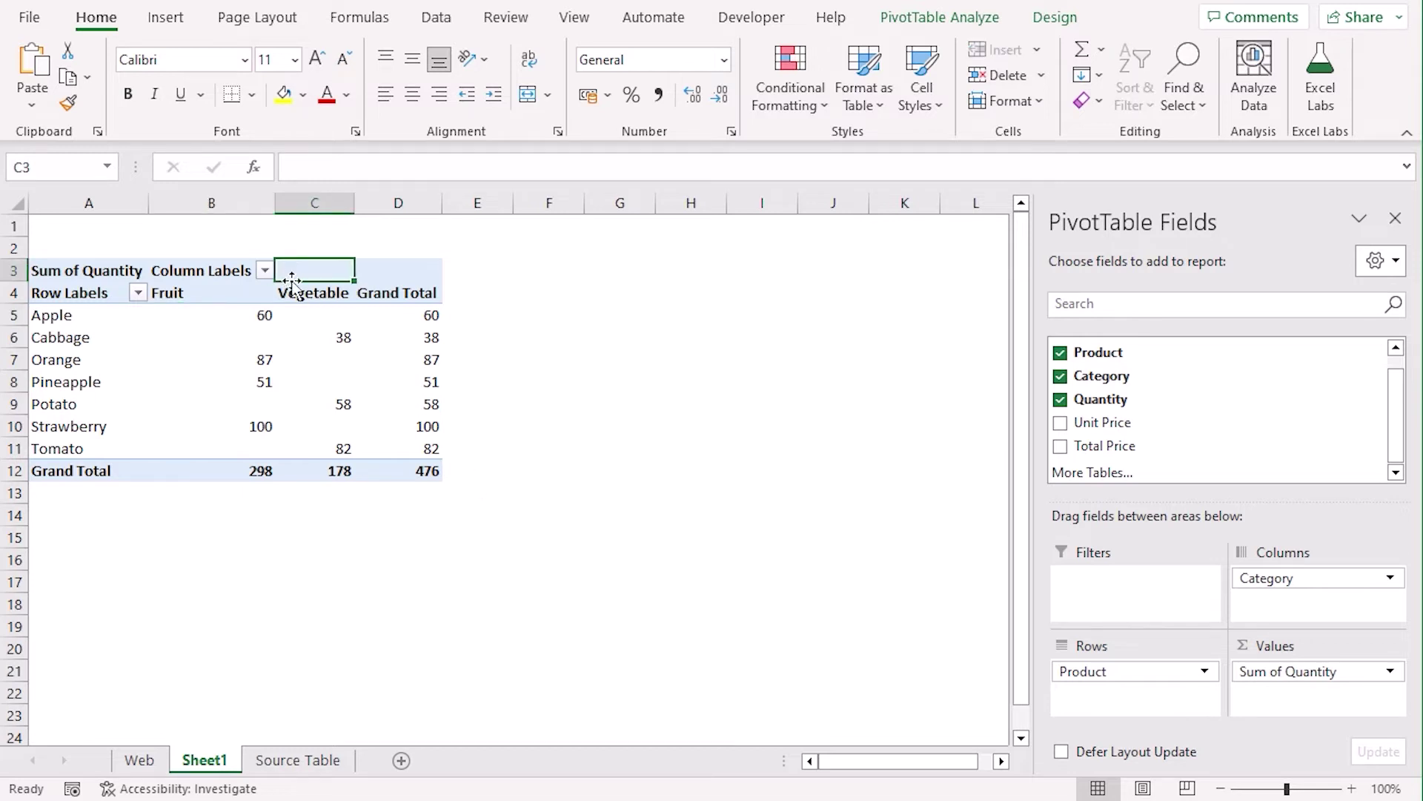
{"action": "right_click", "coordinate": [332, 272]}
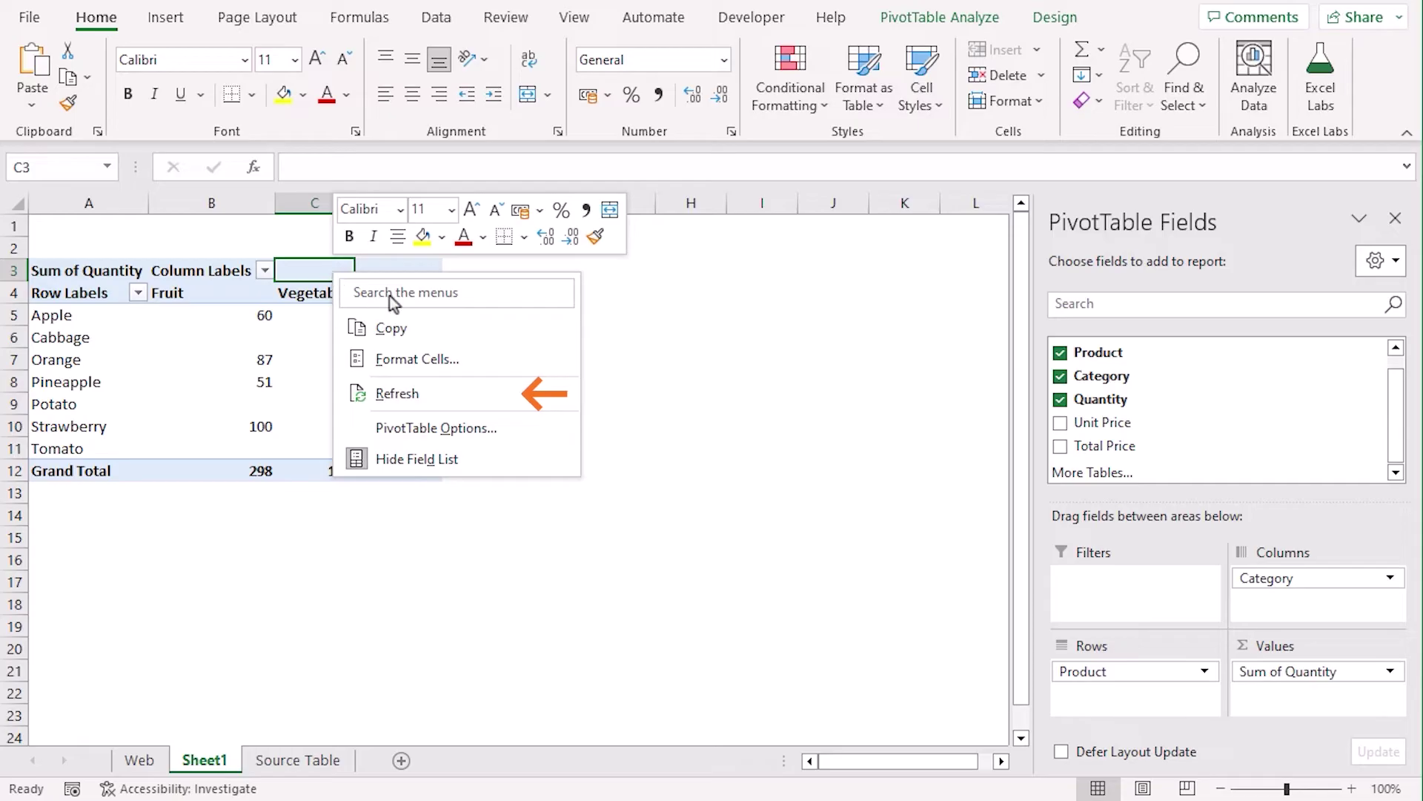
{"action": "left_click", "coordinate": [517, 396]}
{"action": "mouse_move", "coordinate": [212, 323]}
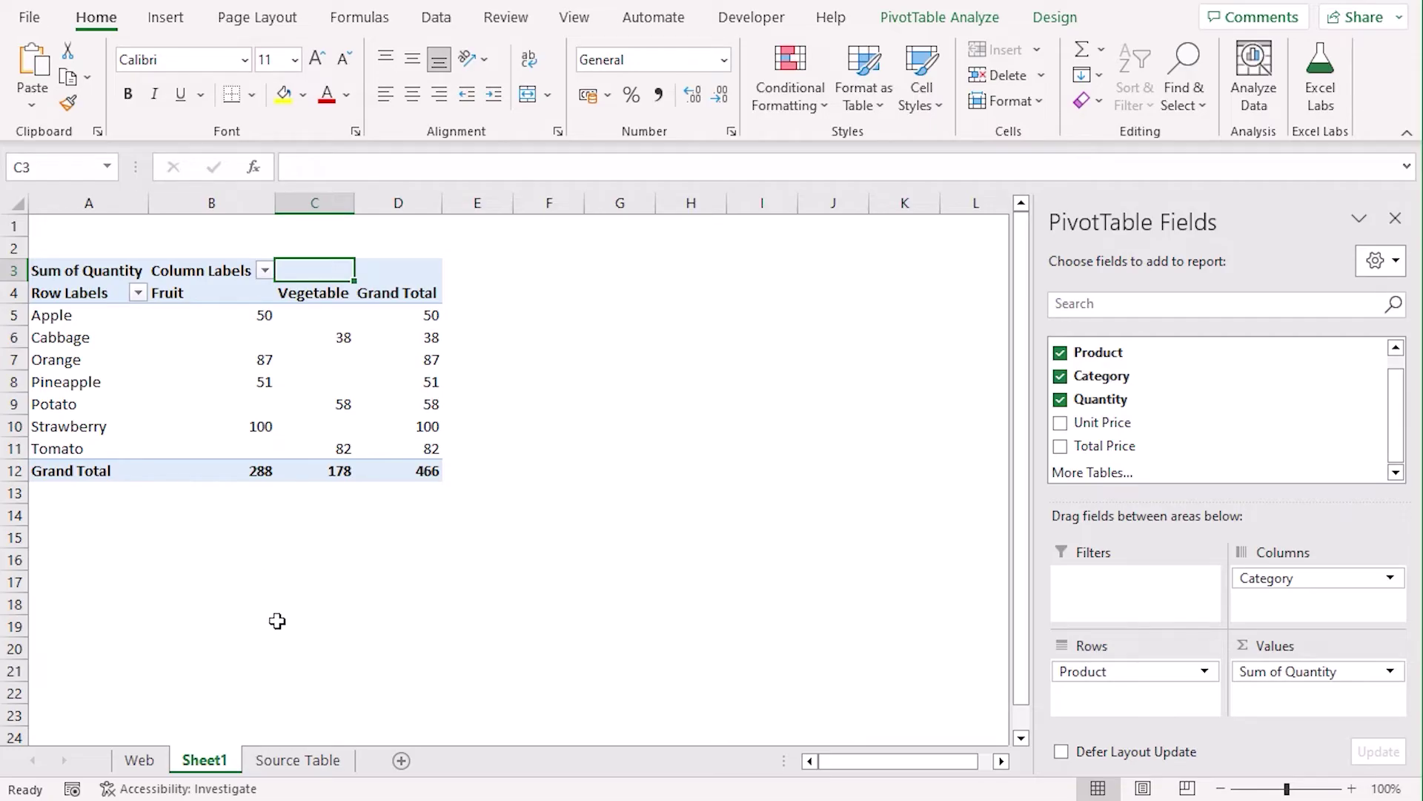
Turn on 'Refresh data when opening the file' in the PivotTable Options Data settings.
{"action": "left_click", "coordinate": [387, 274]}
{"action": "right_click", "coordinate": [387, 274]}
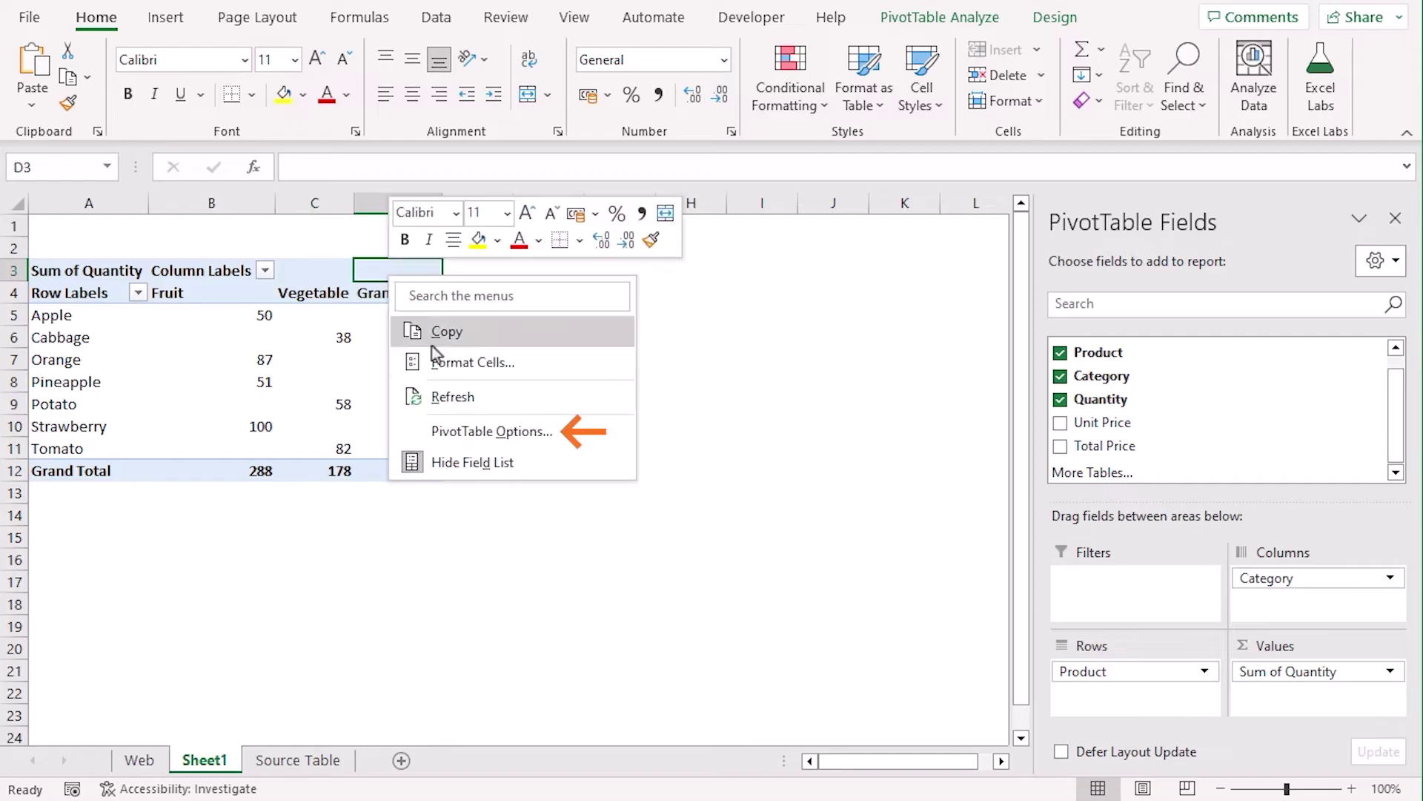
{"action": "left_click", "coordinate": [474, 435]}
{"action": "left_click", "coordinate": [615, 247]}
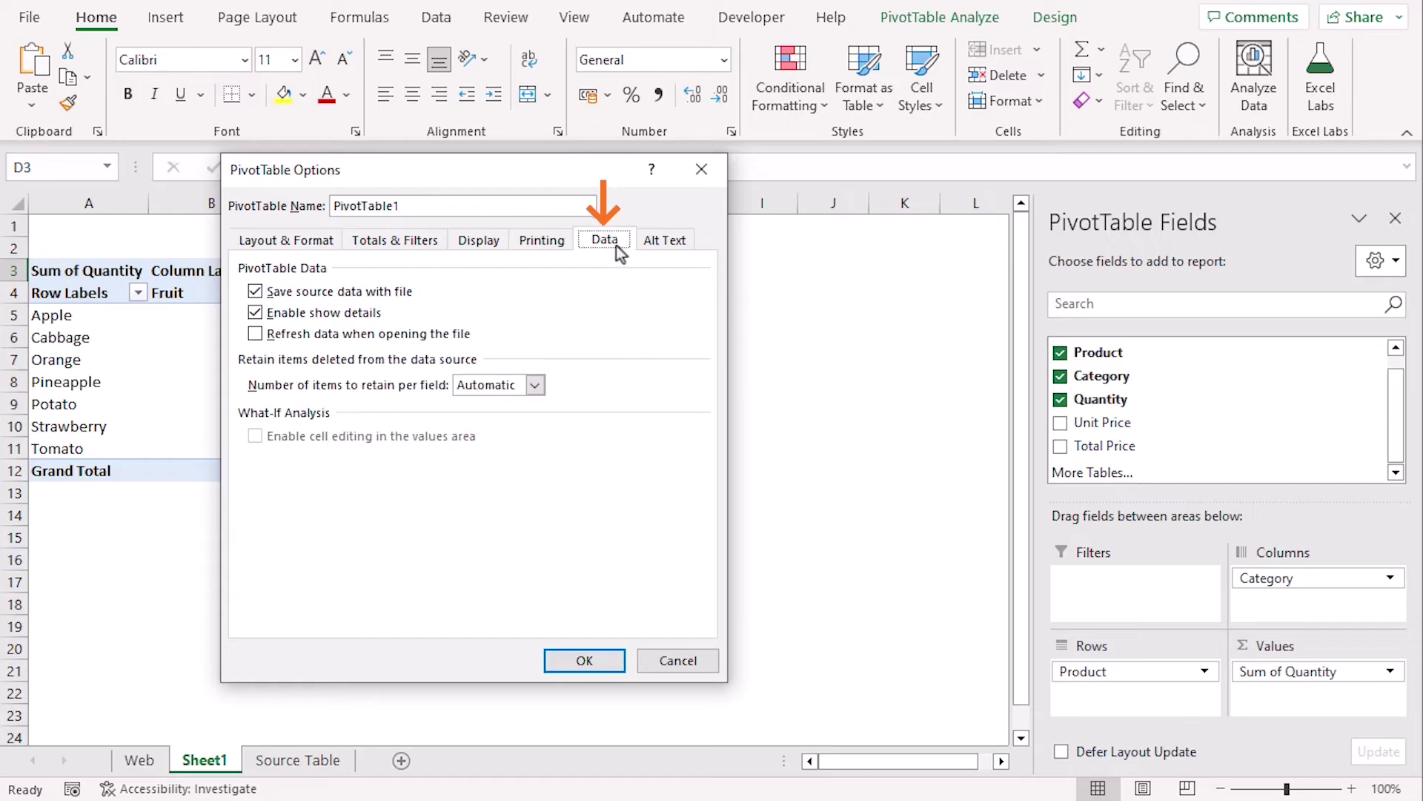
{"action": "left_click", "coordinate": [256, 334]}
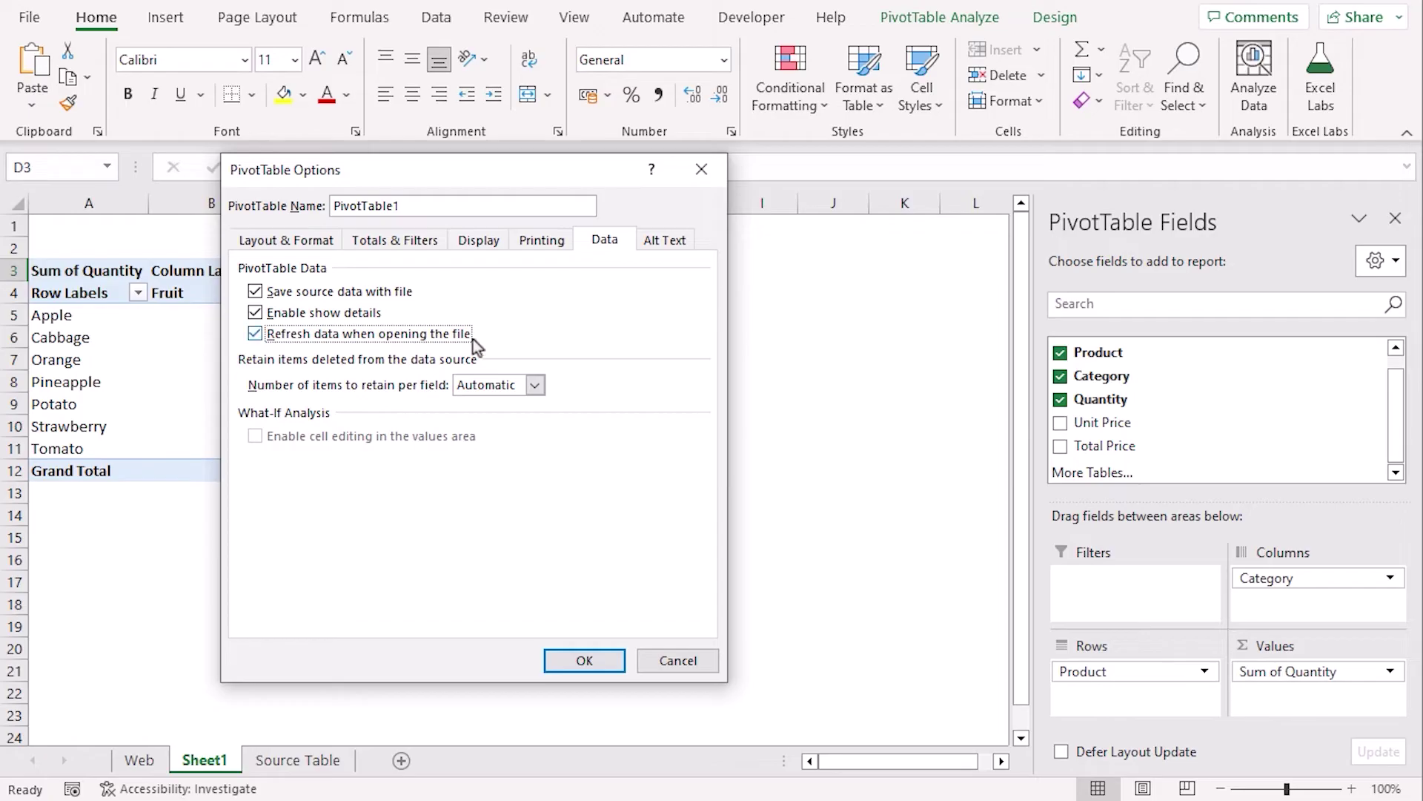
{"action": "left_click", "coordinate": [585, 659]}
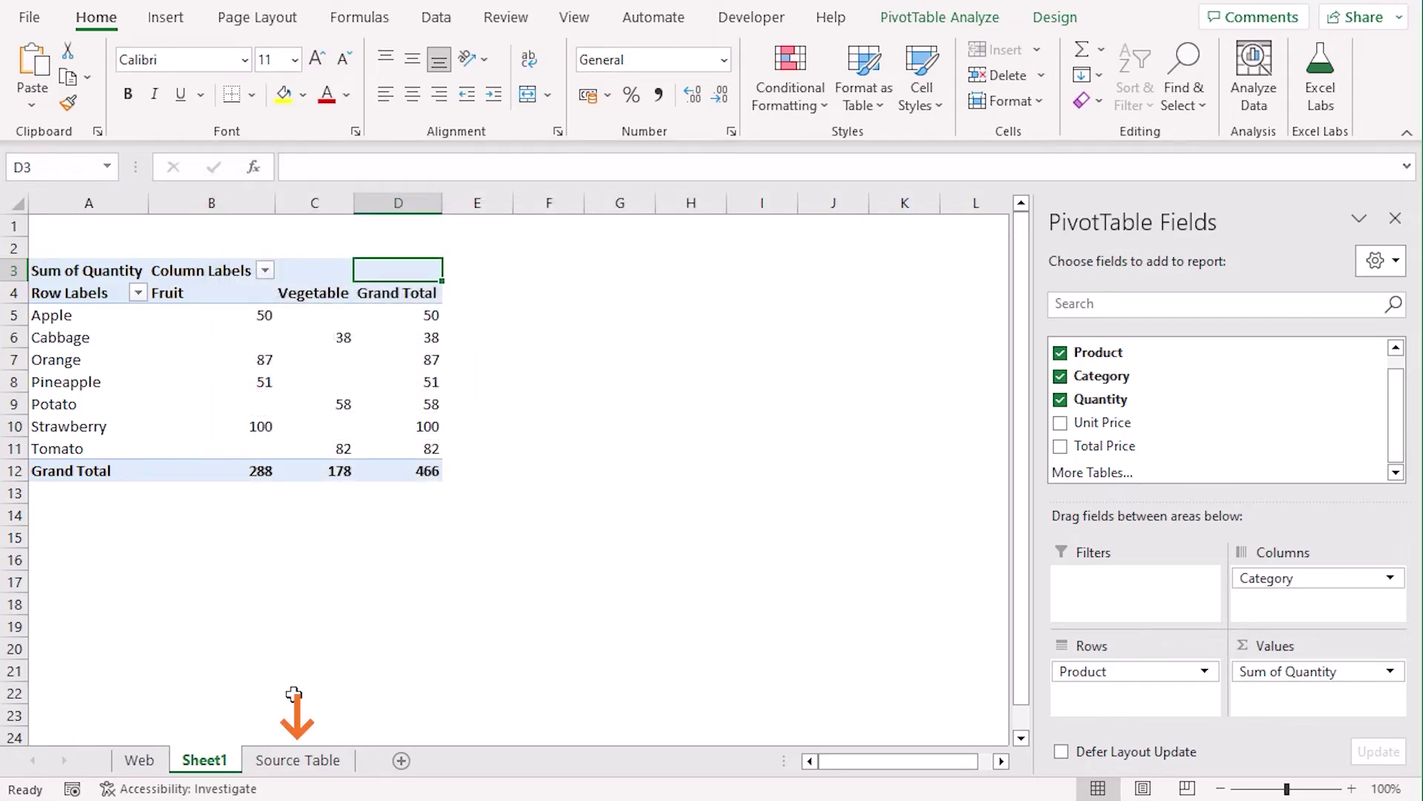
On the Source Table sheet, change Apple's quantity in E3 to 20.
{"action": "left_click", "coordinate": [305, 760]}
{"action": "left_click", "coordinate": [358, 291]}
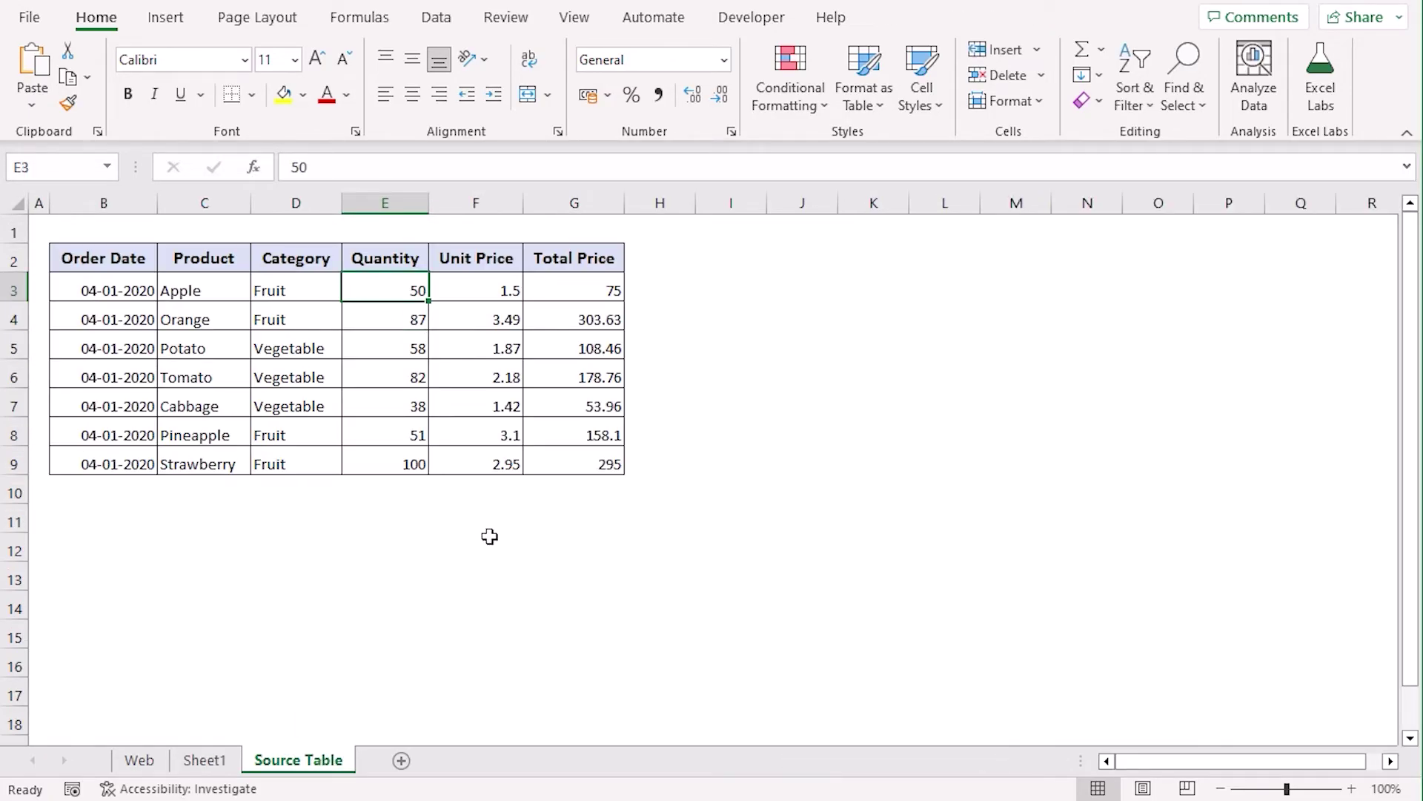
{"action": "type", "text": "20"}
{"action": "key", "text": "Return"}
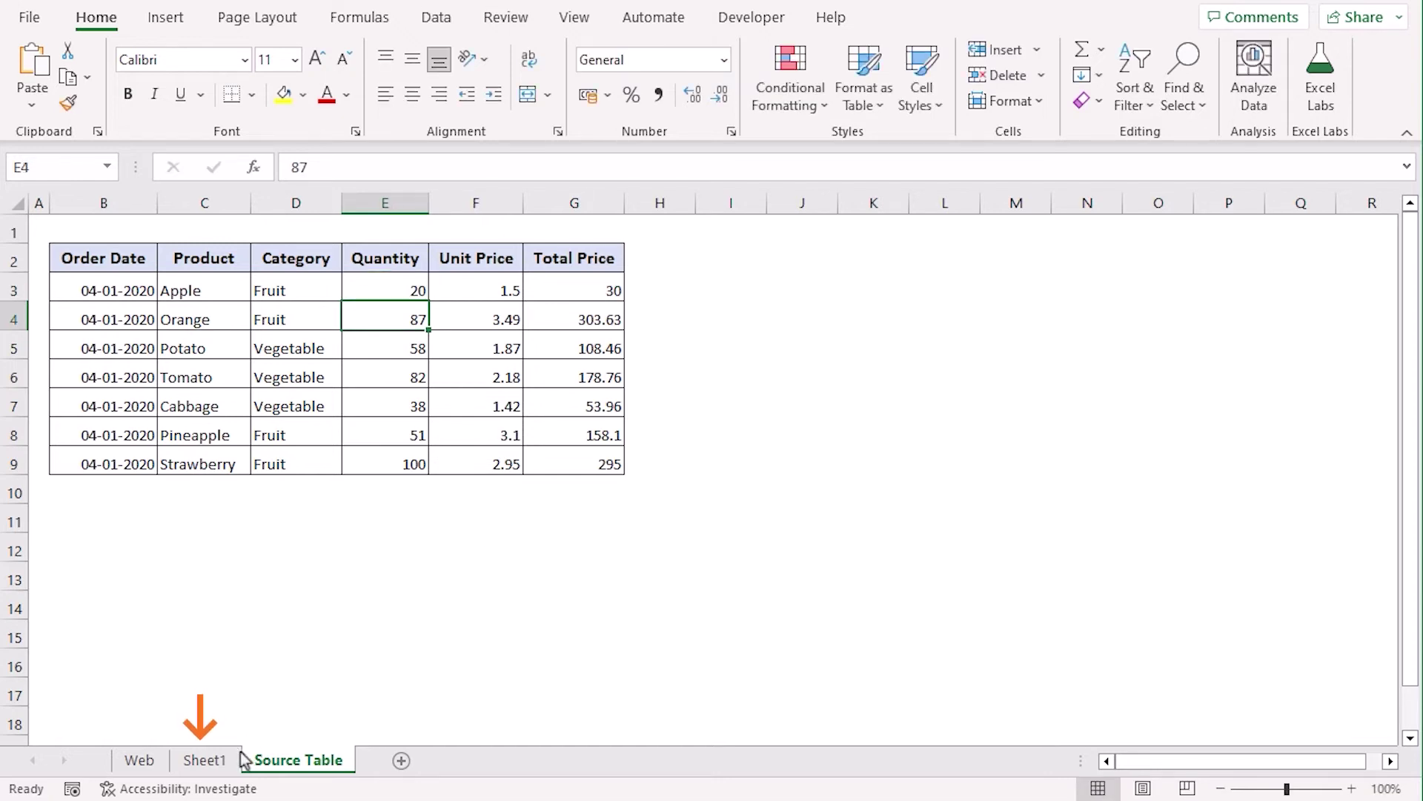
Save the workbook and confirm the pivot shows Apple at 20 with Grand Total 436.
{"action": "left_click", "coordinate": [215, 760]}
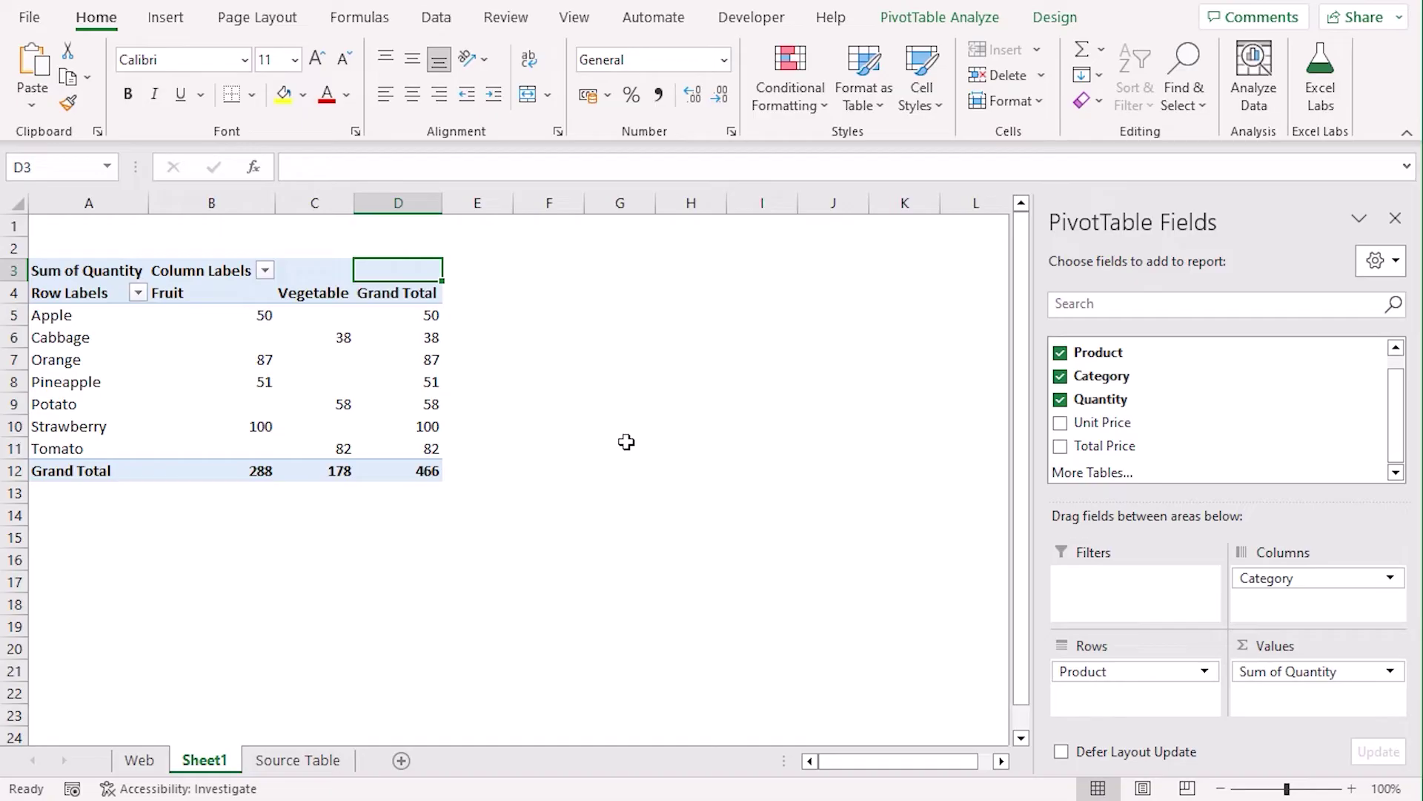
{"action": "key", "text": "ctrl+s"}
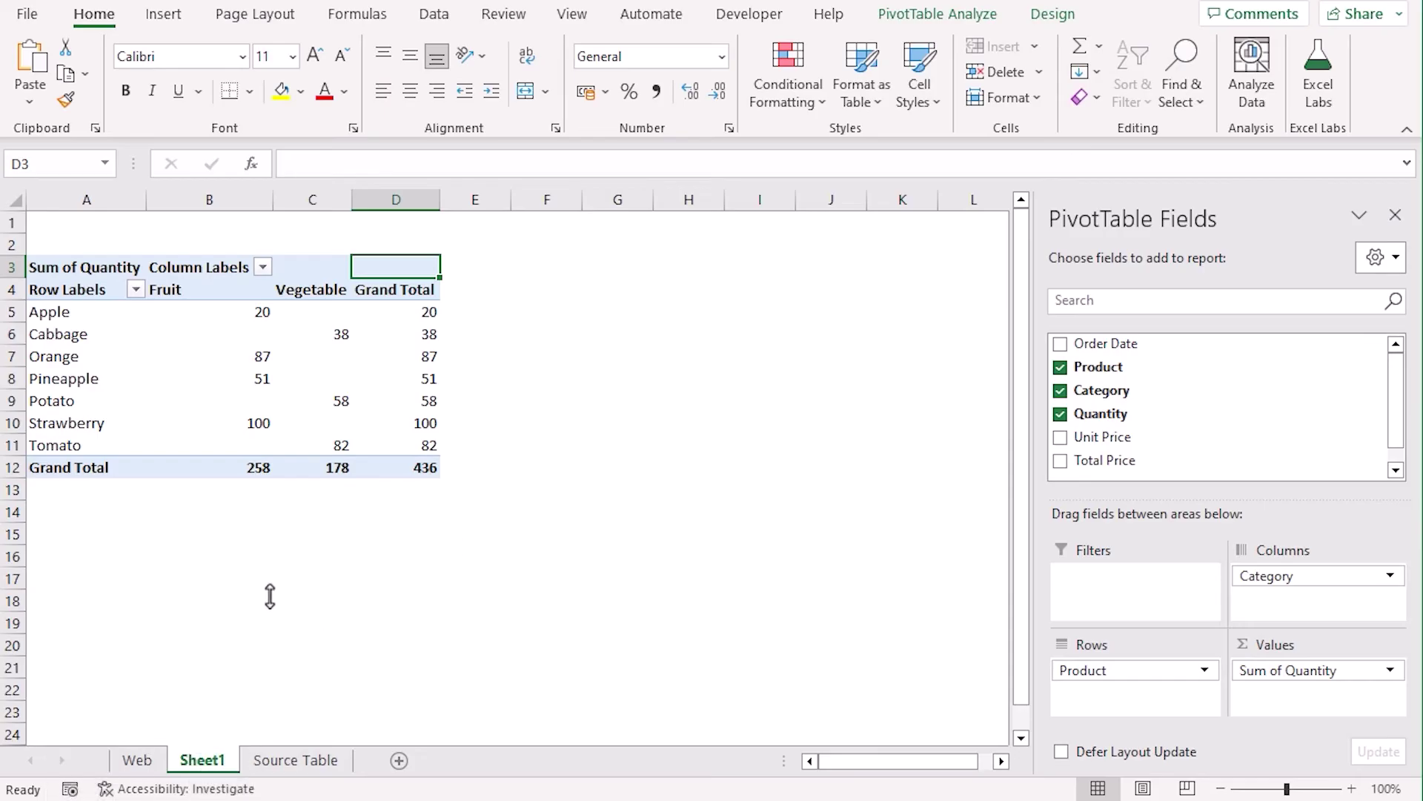
{"action": "left_click", "coordinate": [223, 313]}
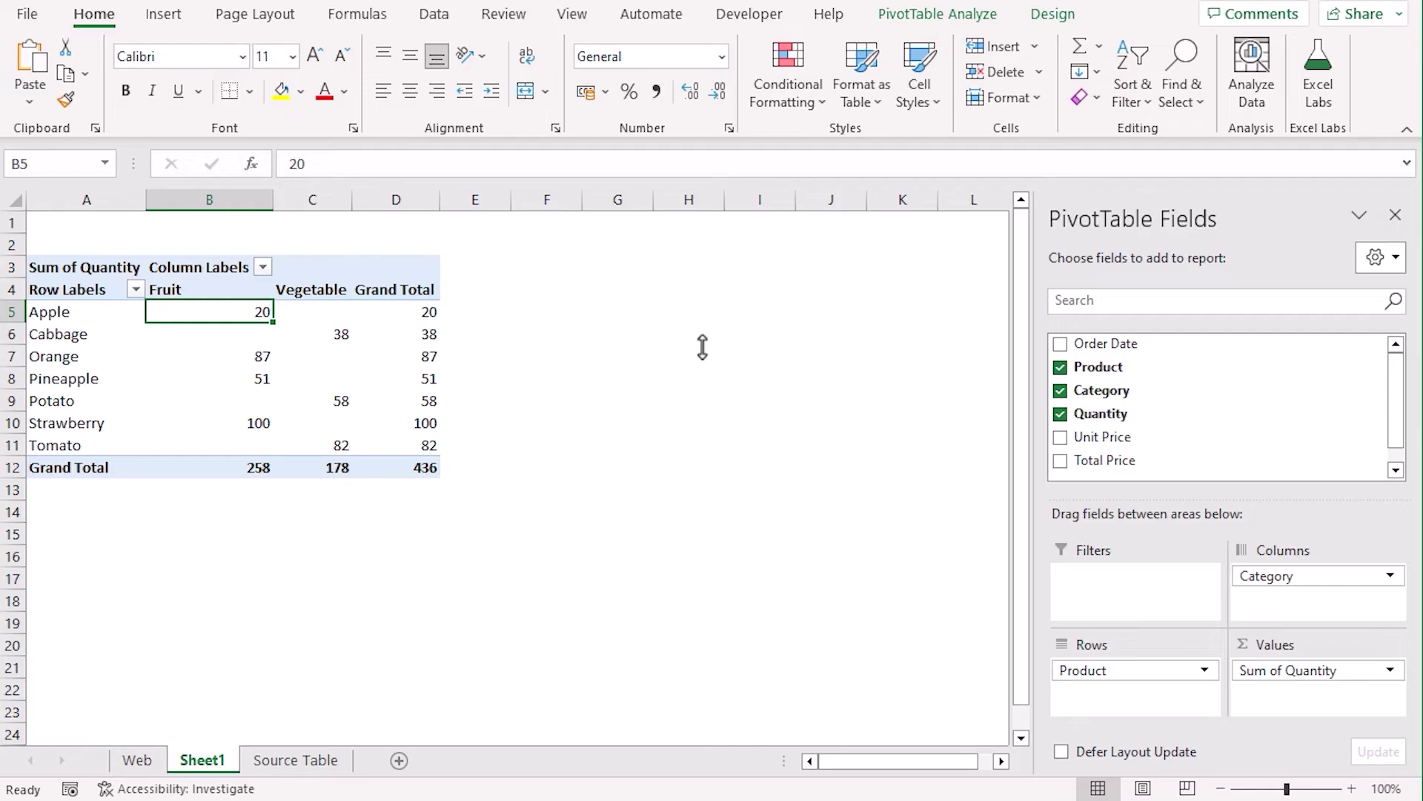
{"action": "left_click", "coordinate": [314, 761]}
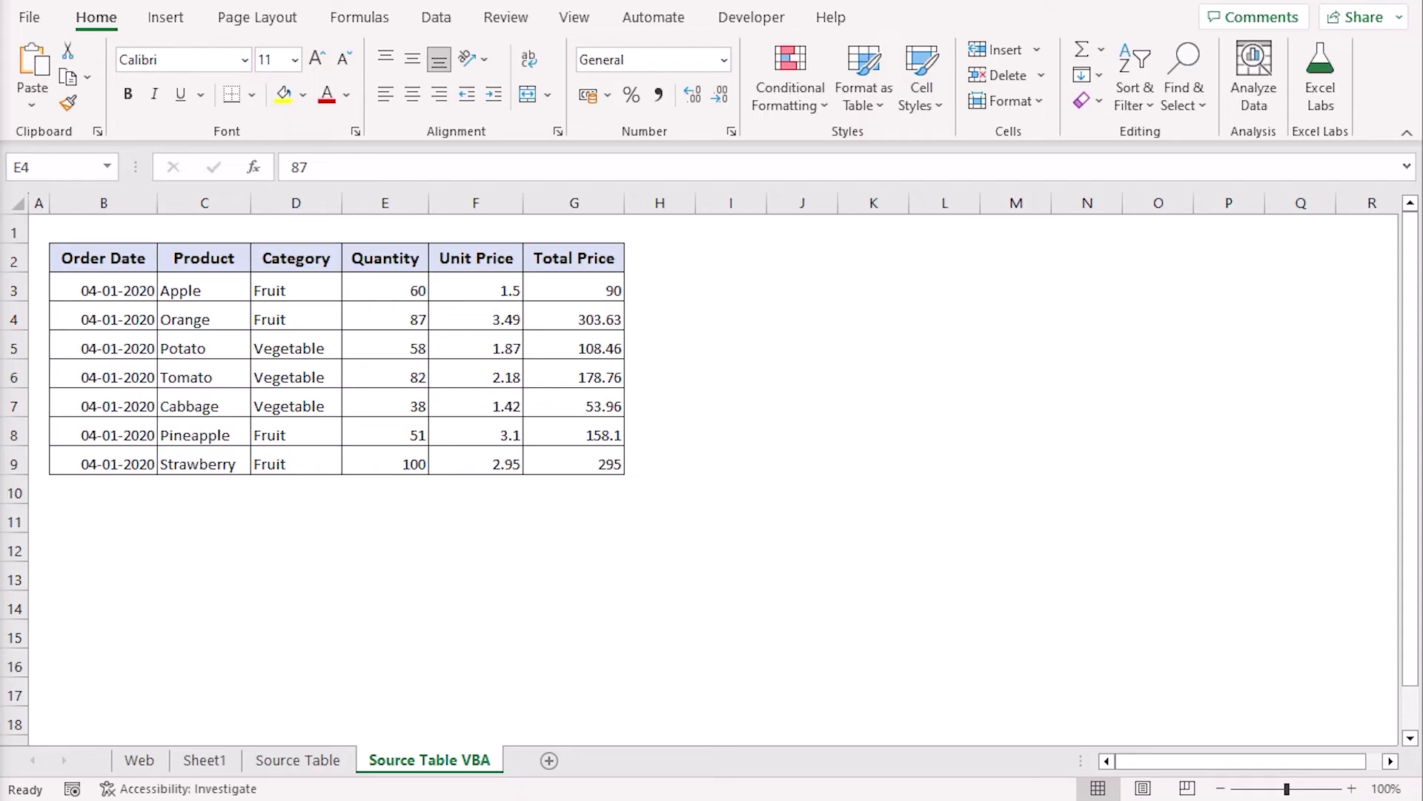
Insert a PivotTable on a new worksheet from the Source Table VBA range B2:G9.
{"action": "left_click", "coordinate": [110, 256]}
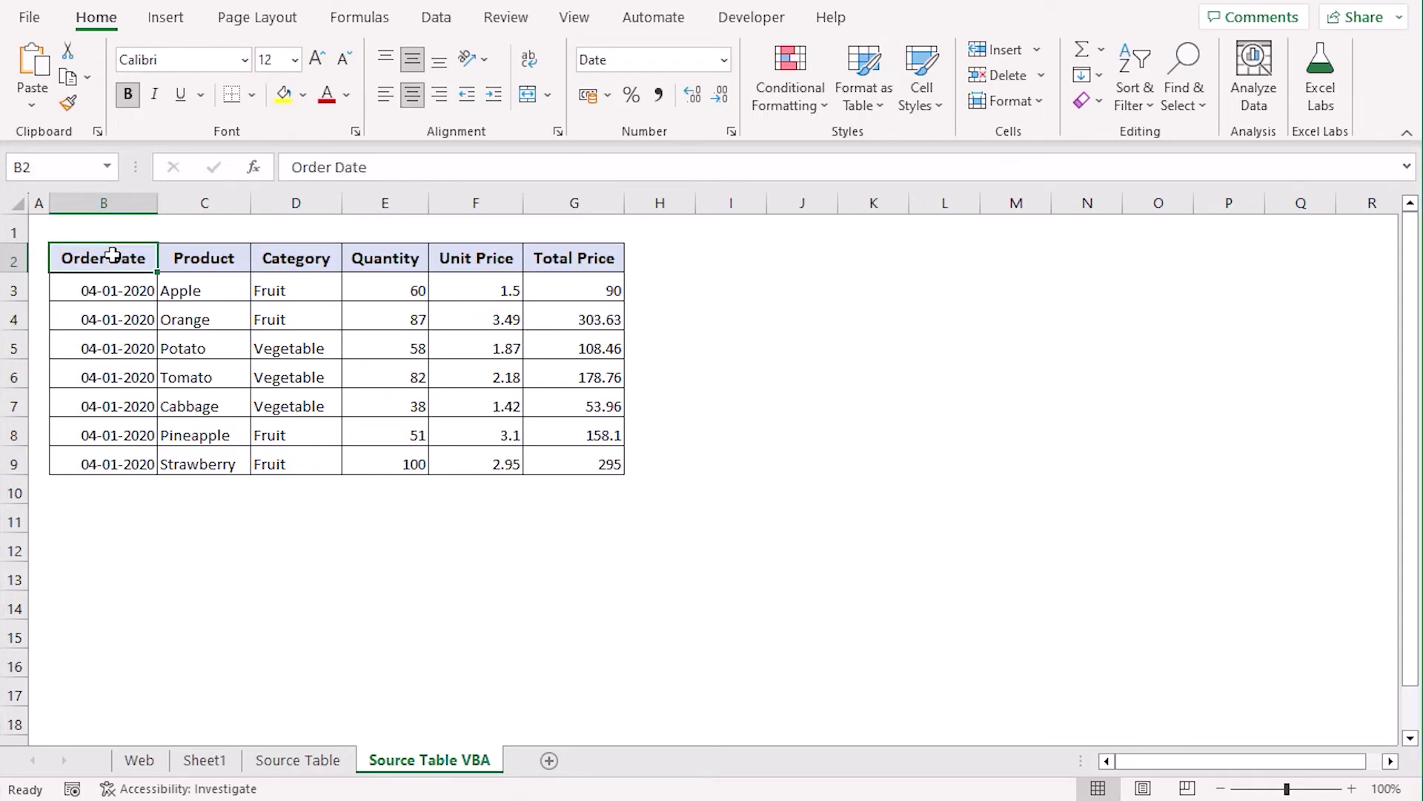
{"action": "left_click", "coordinate": [564, 455], "text": "shift"}
{"action": "left_click", "coordinate": [178, 22]}
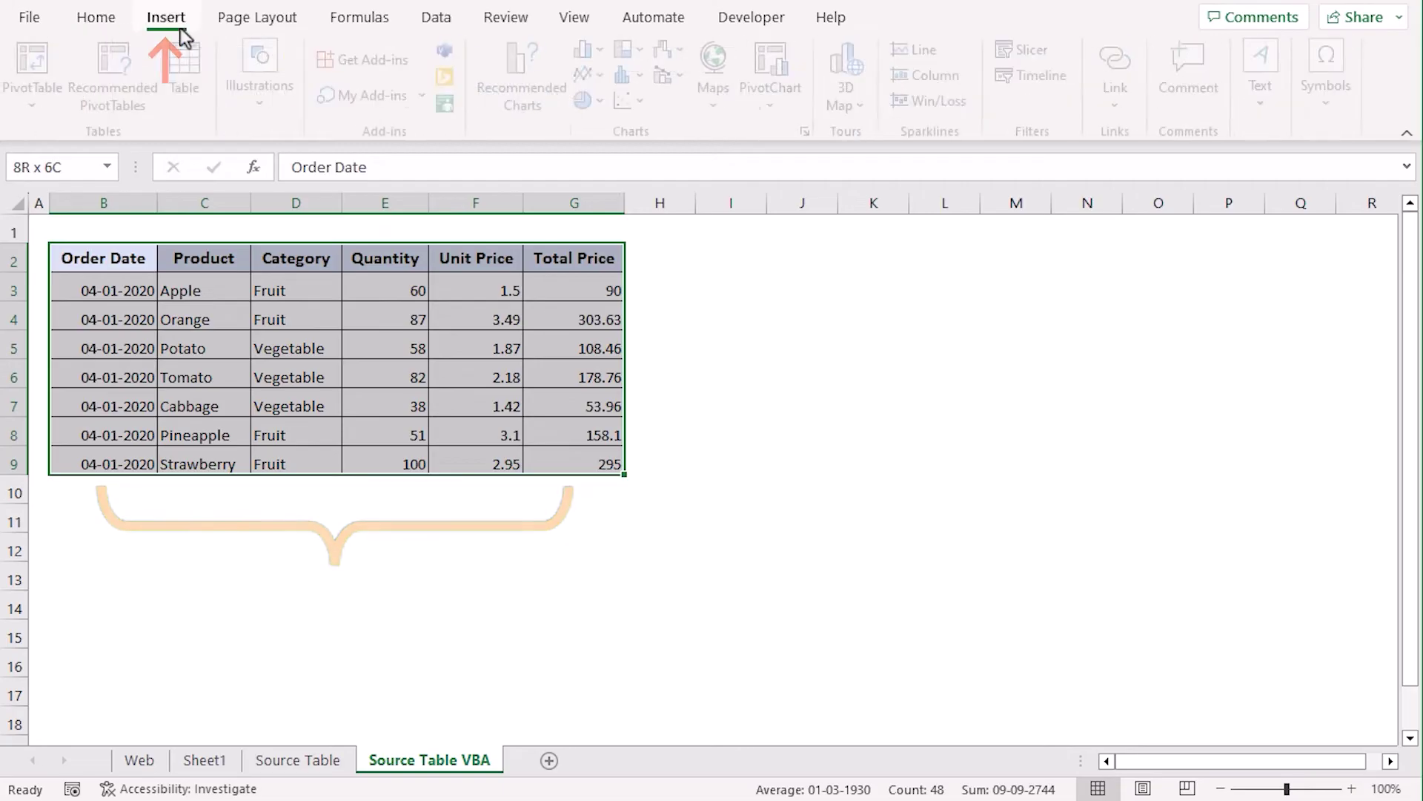
{"action": "left_click", "coordinate": [39, 70]}
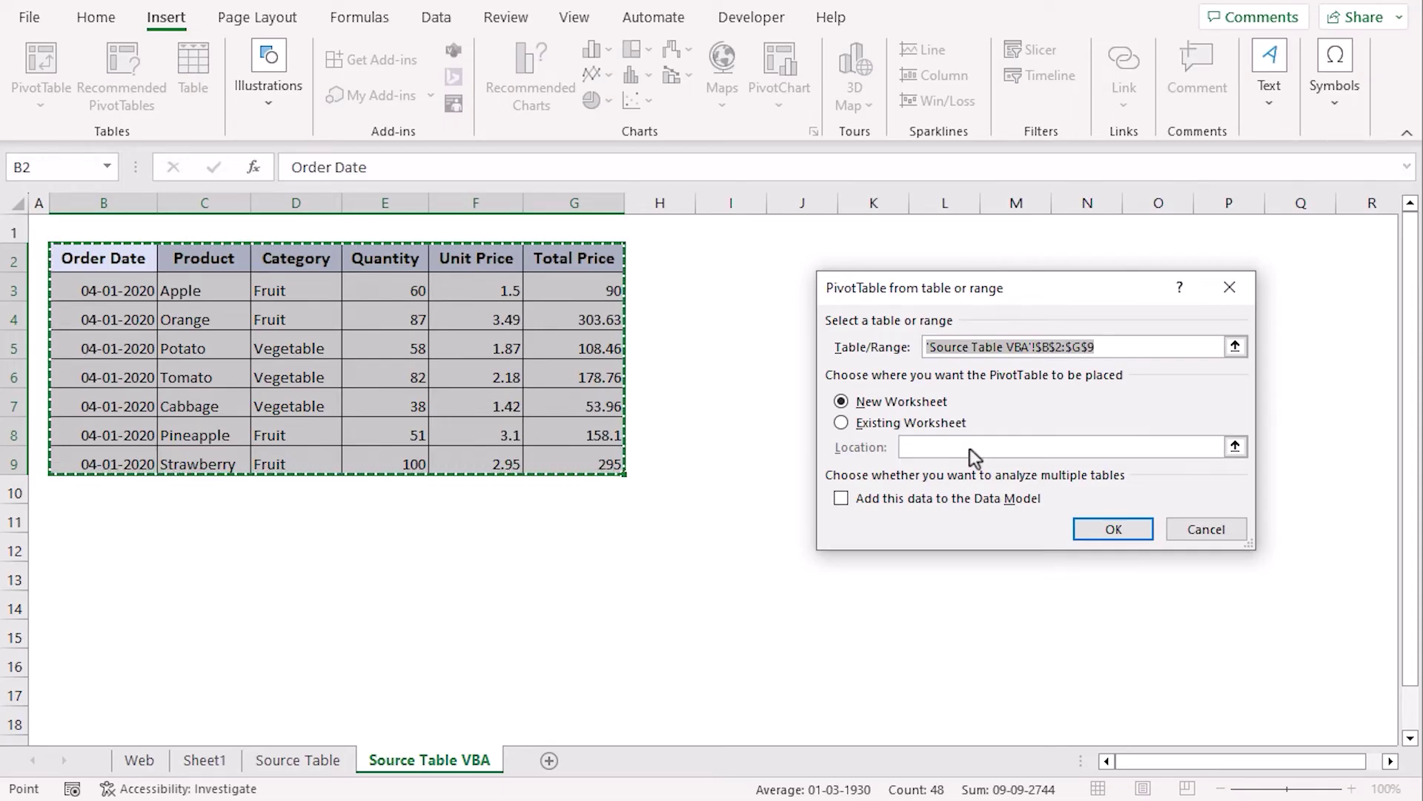
{"action": "left_click", "coordinate": [1118, 528]}
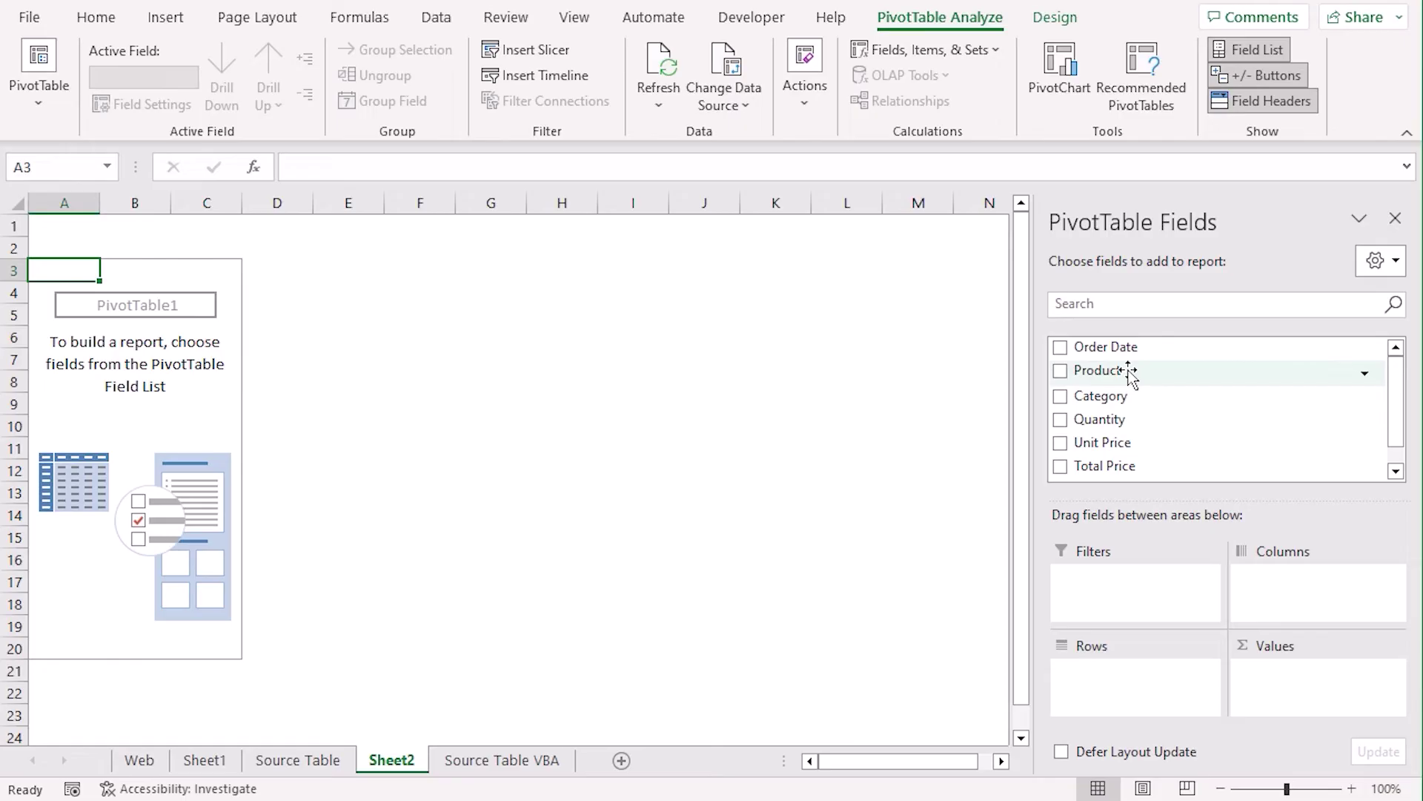
Lay out the pivot with Product as rows, Category as columns, and Sum of Quantity as values.
{"action": "left_click_drag", "start_coordinate": [1129, 373], "coordinate": [1149, 690]}
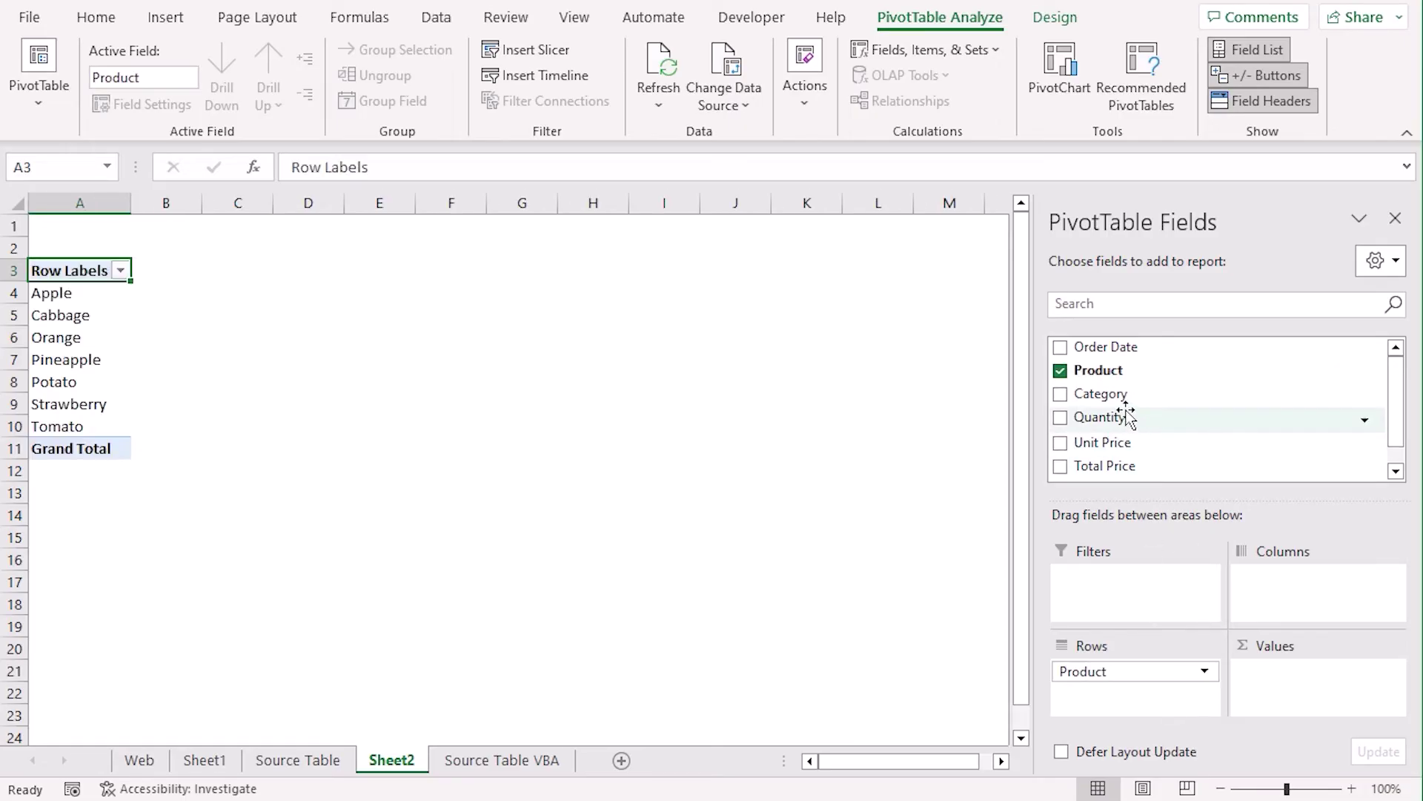
{"action": "left_click_drag", "start_coordinate": [1116, 395], "coordinate": [1302, 605]}
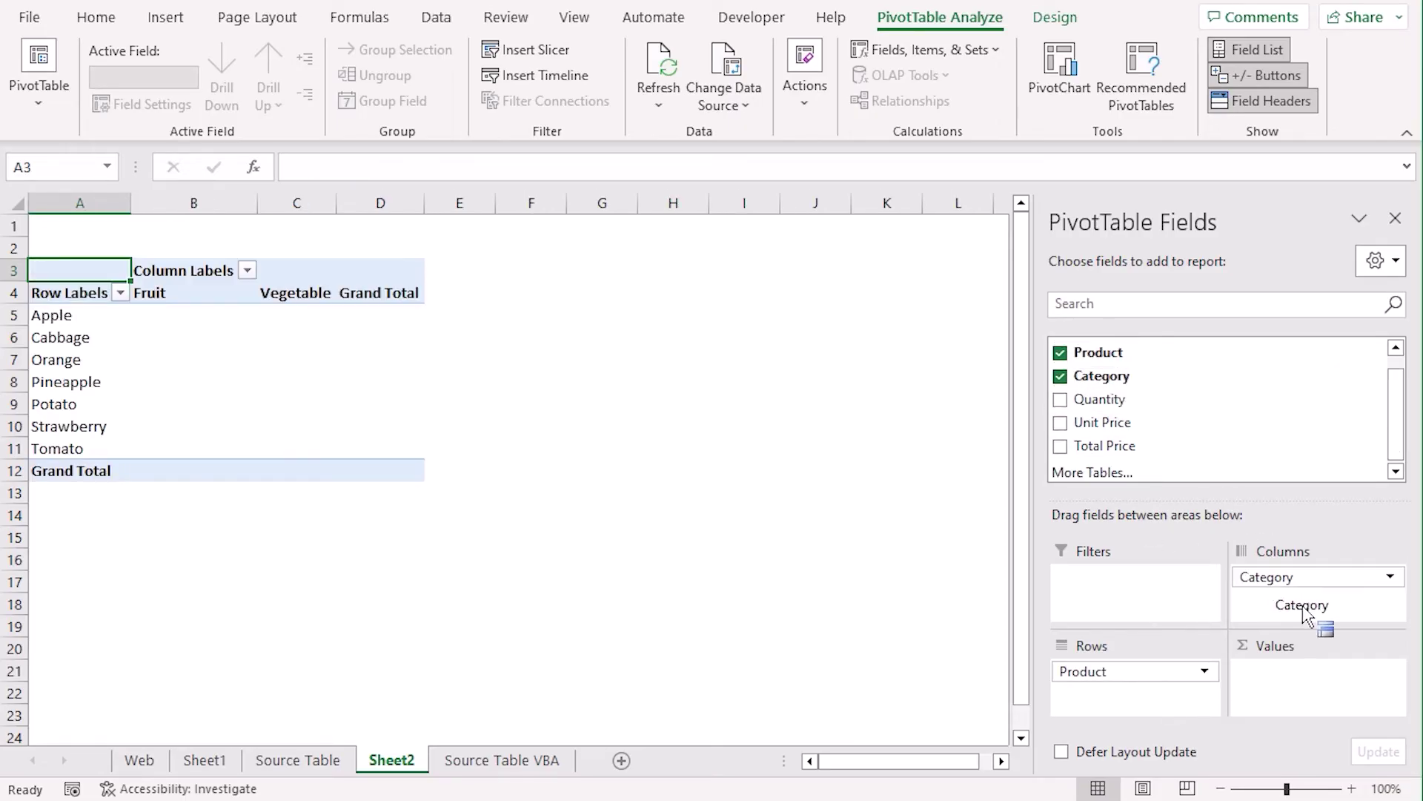
{"action": "left_click_drag", "start_coordinate": [1112, 399], "coordinate": [1299, 700]}
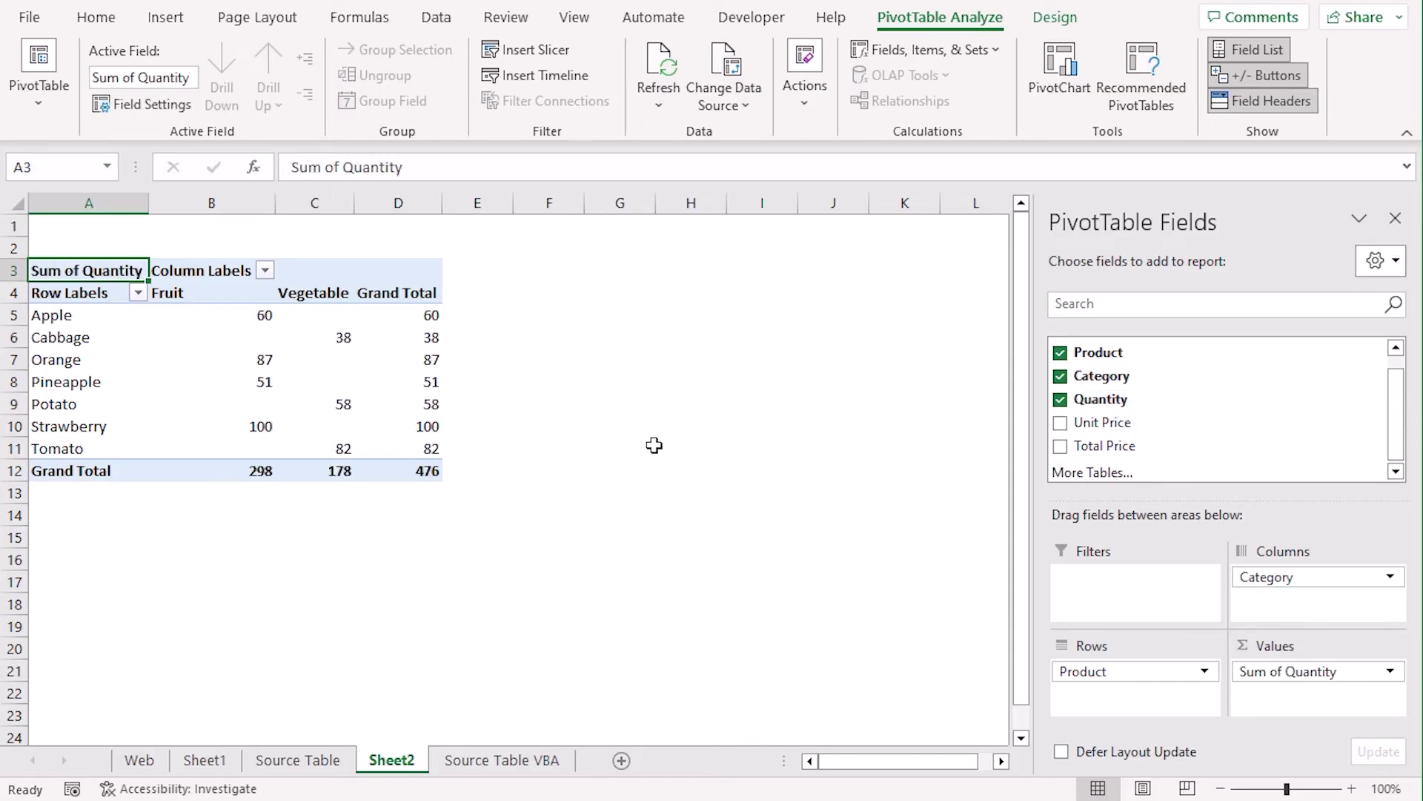
{"action": "right_click", "coordinate": [549, 763]}
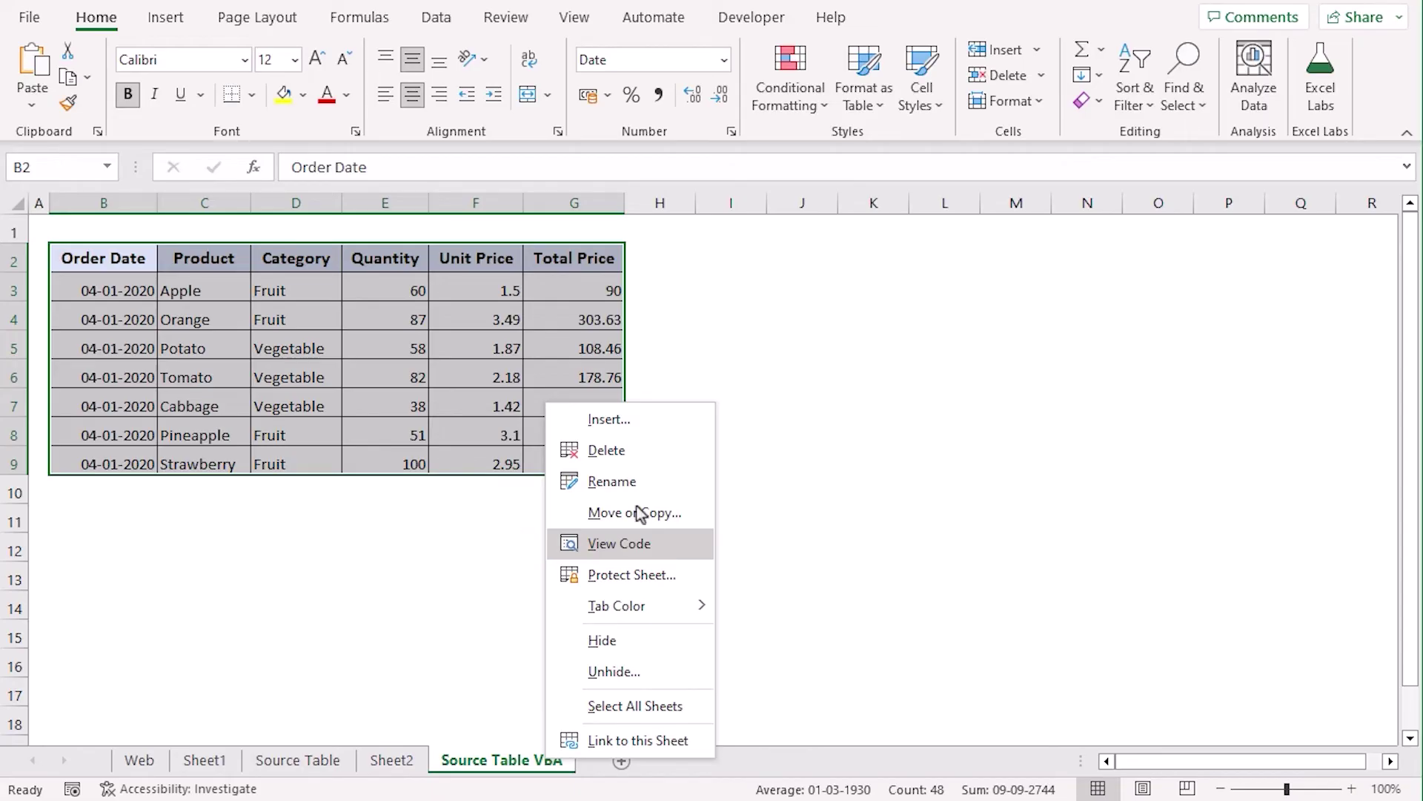
Add a Worksheet_Change event procedure to the Source Table VBA sheet's code.
{"action": "left_click", "coordinate": [672, 549]}
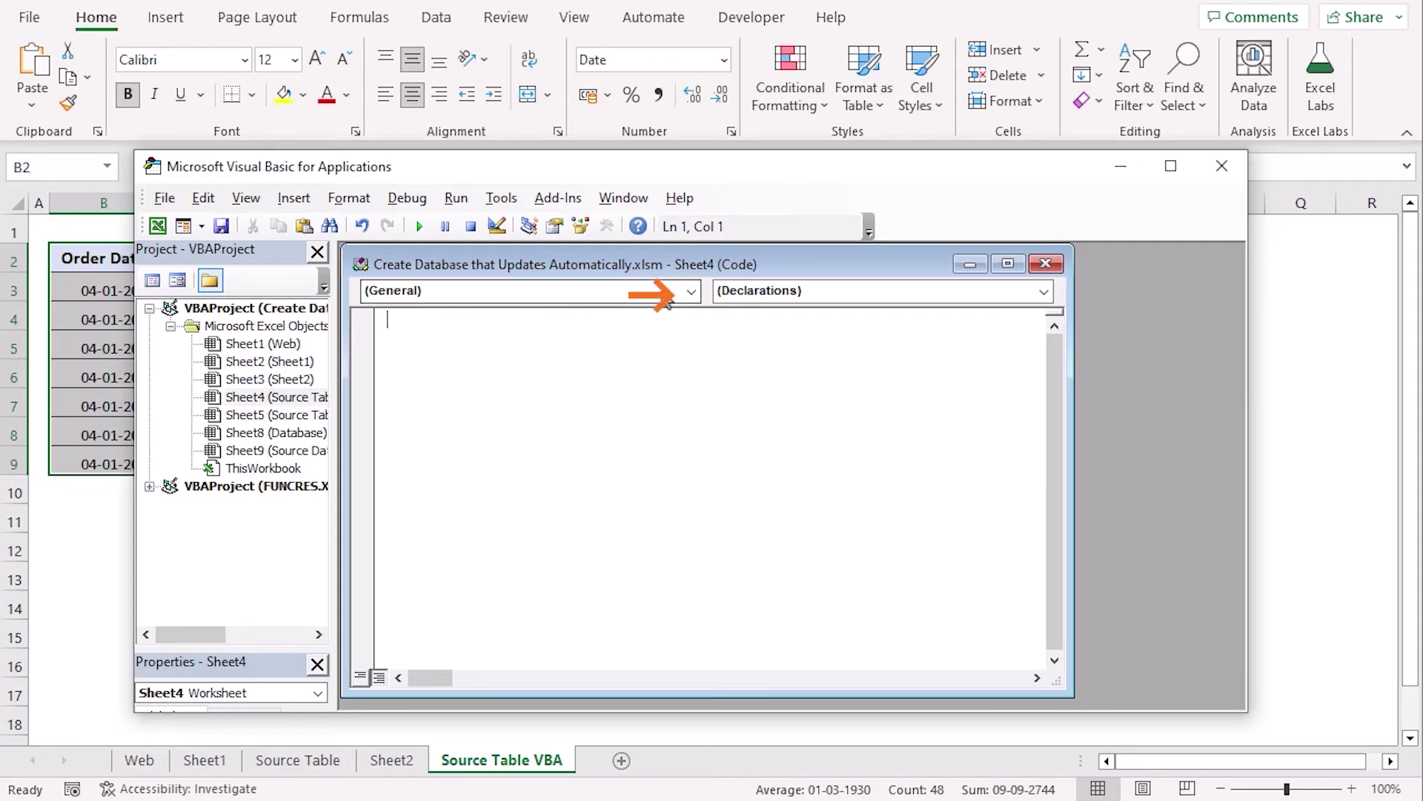
{"action": "left_click", "coordinate": [691, 291]}
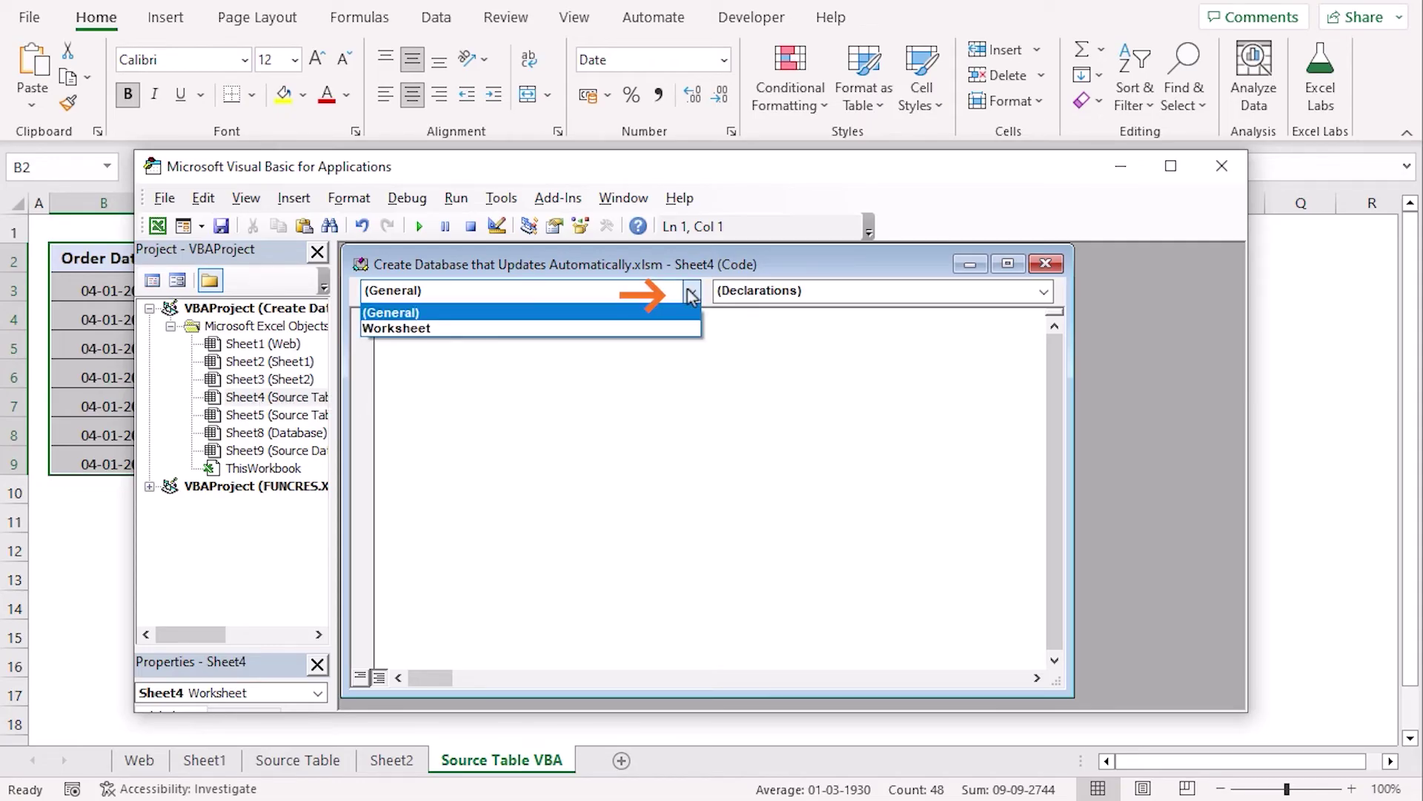
{"action": "left_click", "coordinate": [649, 330]}
{"action": "left_click", "coordinate": [1043, 291]}
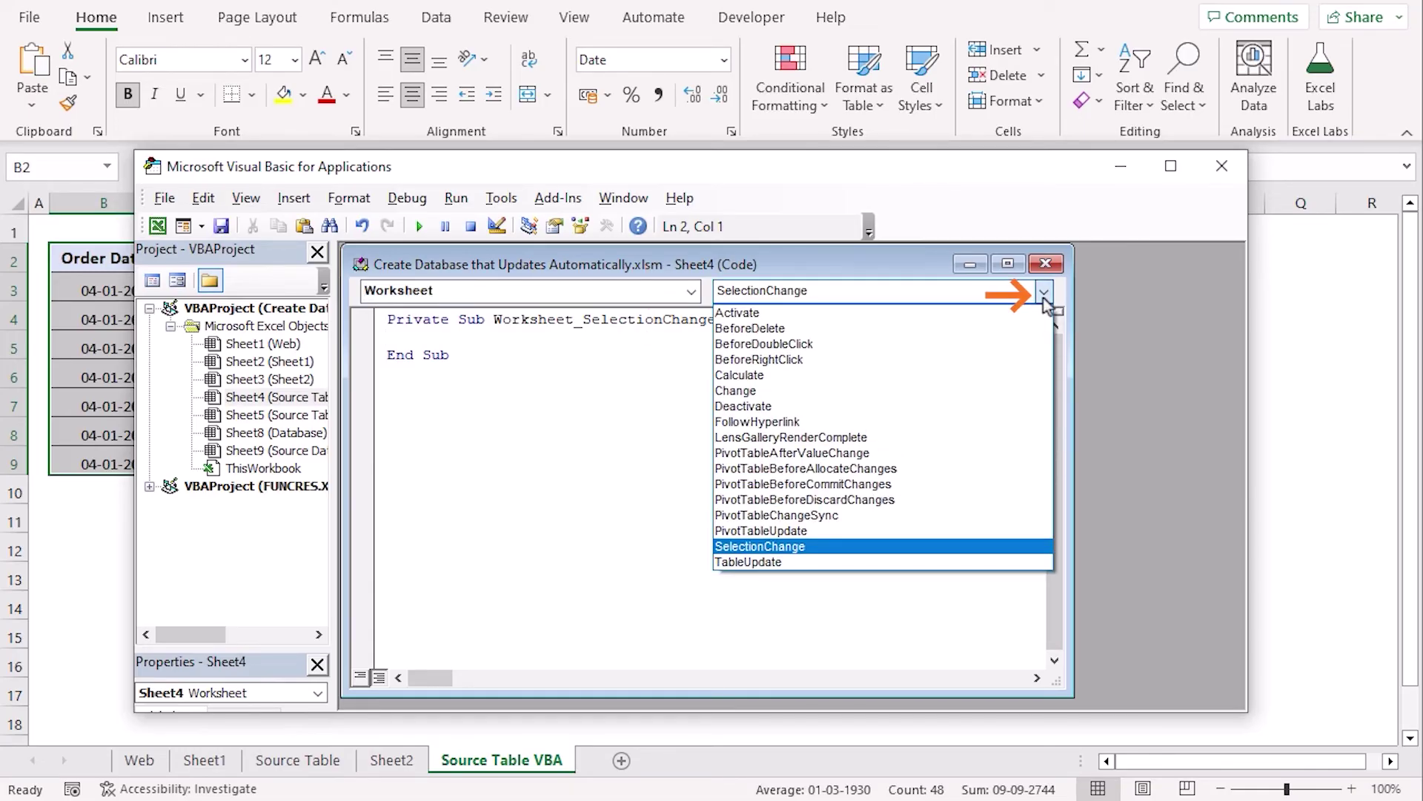
{"action": "left_click", "coordinate": [870, 390]}
Remove the SelectionChange stub and make the Change event run ThisWorkbook.RefreshAll.
{"action": "left_click_drag", "start_coordinate": [449, 426], "coordinate": [389, 378]}
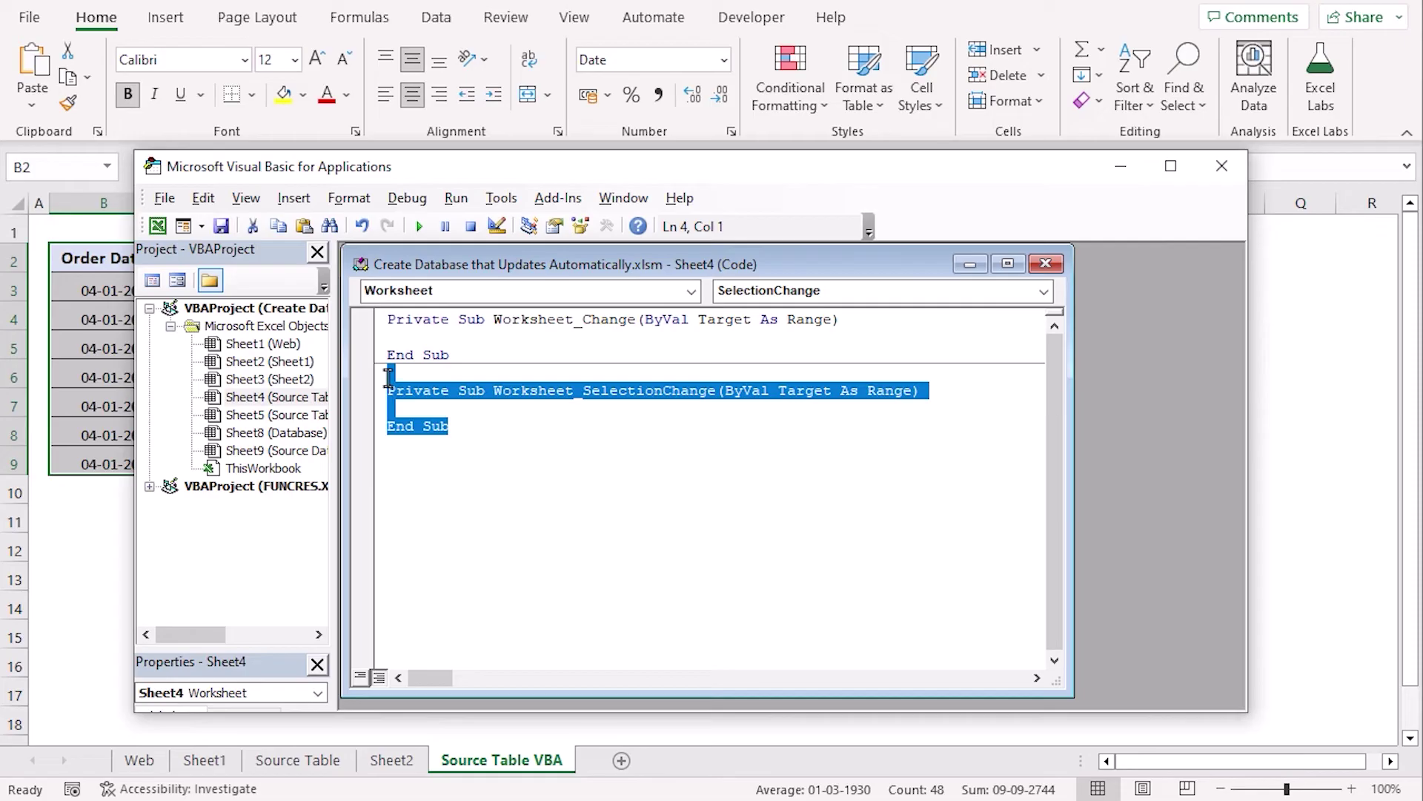
{"action": "key", "text": "Delete"}
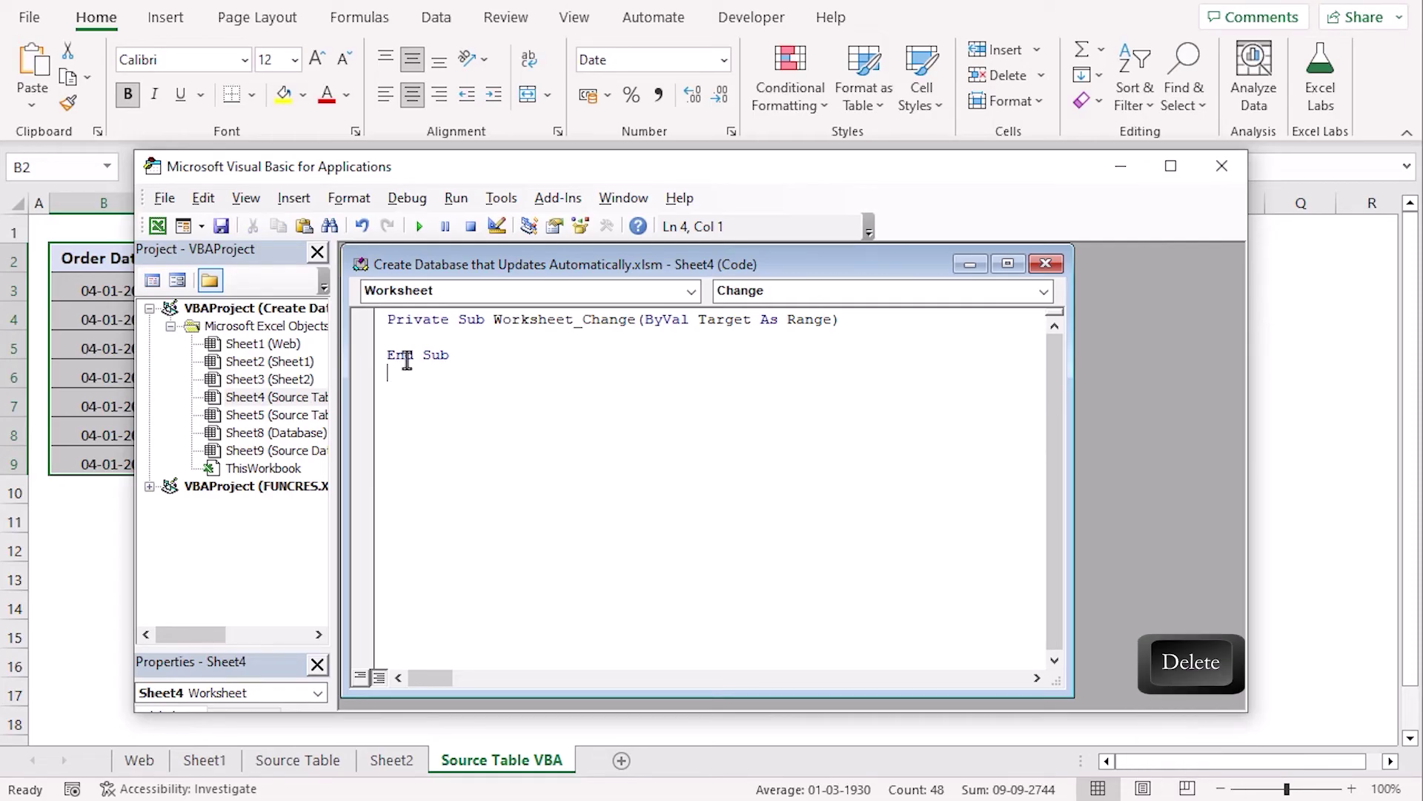
{"action": "type", "text": "ThisWorkbo"}
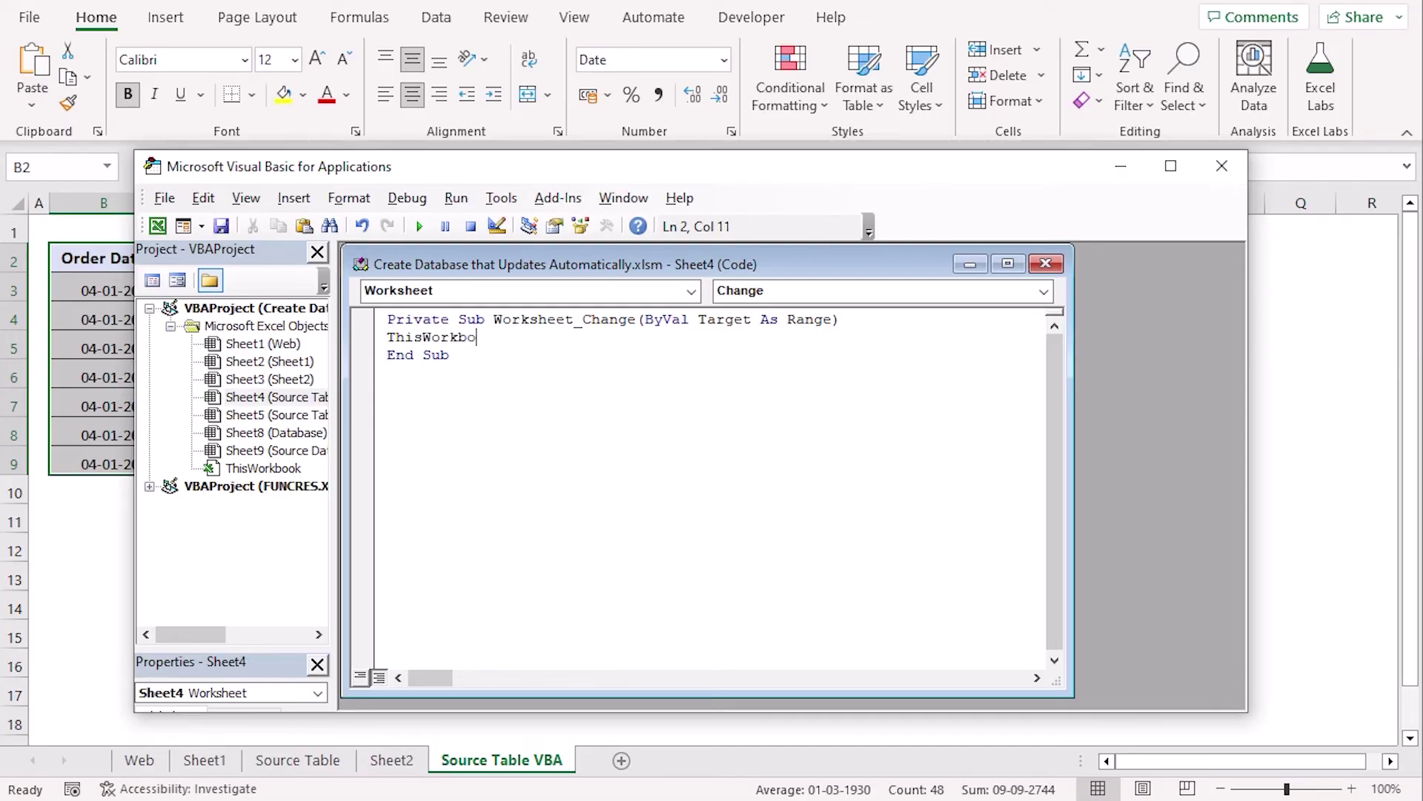
{"action": "type", "text": "ok.Refre"}
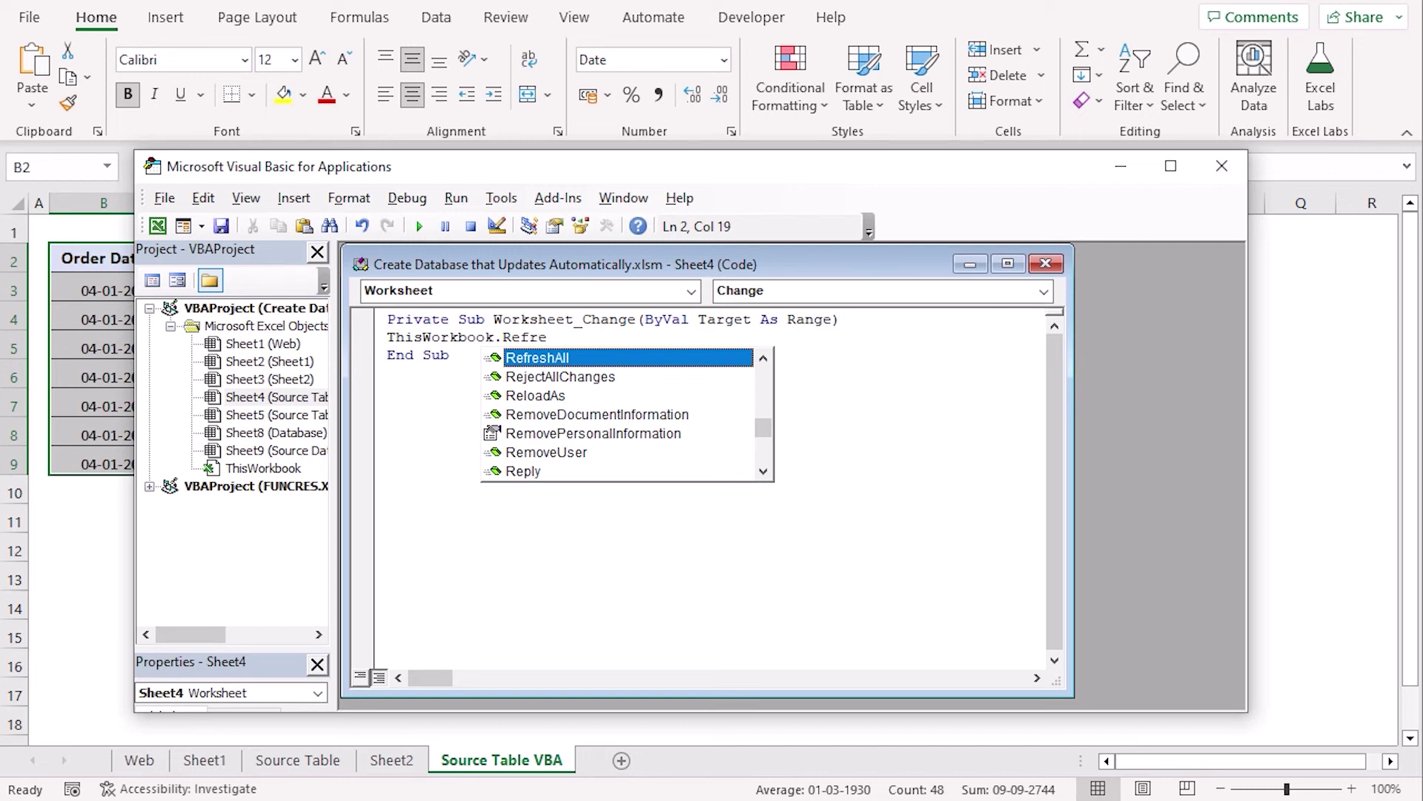
{"action": "key", "text": "Tab"}
{"action": "key", "text": "Tab"}
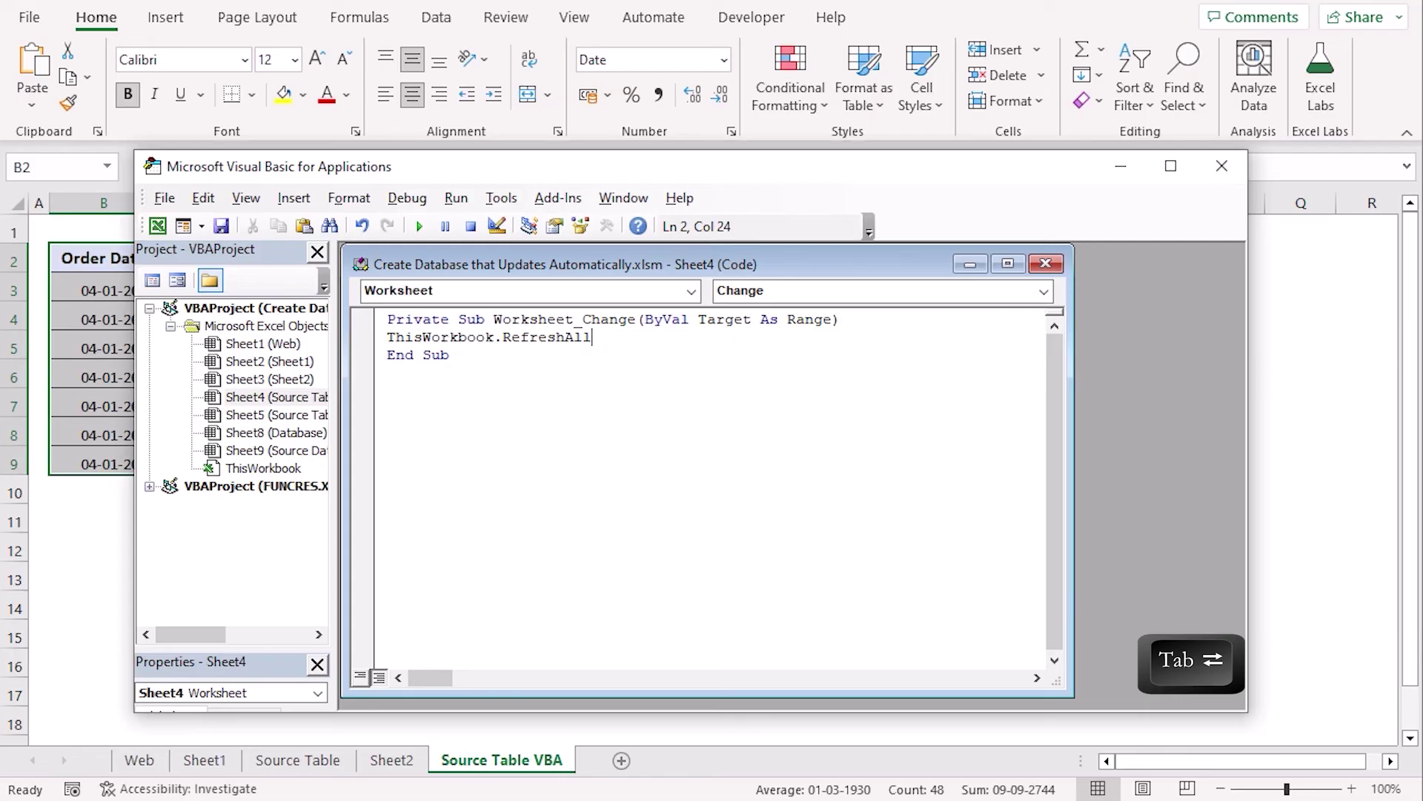
{"action": "left_click", "coordinate": [1221, 165]}
Enter 30 as Apple's Quantity in E3 and check the refreshed pivot on Sheet2.
{"action": "left_click", "coordinate": [412, 278]}
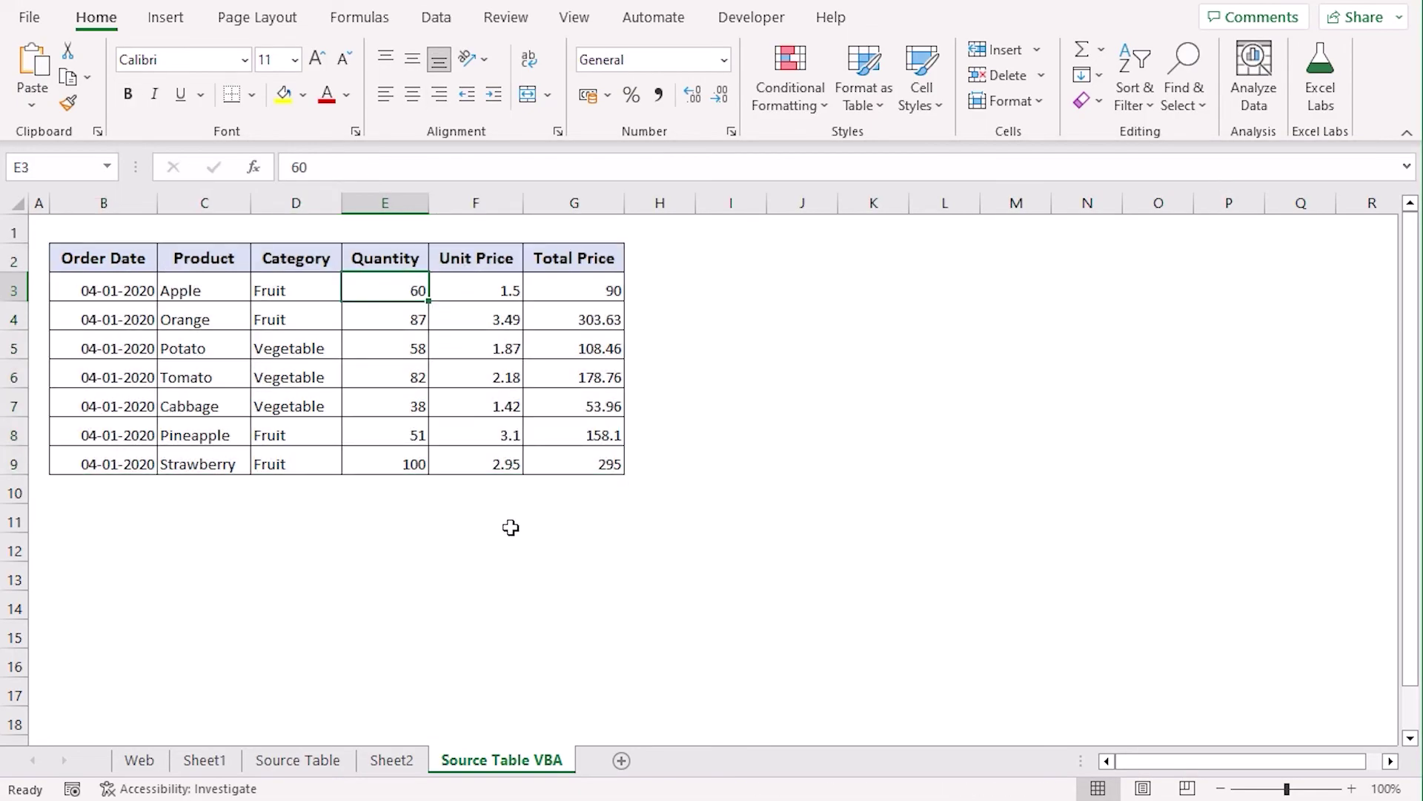
{"action": "type", "text": "30"}
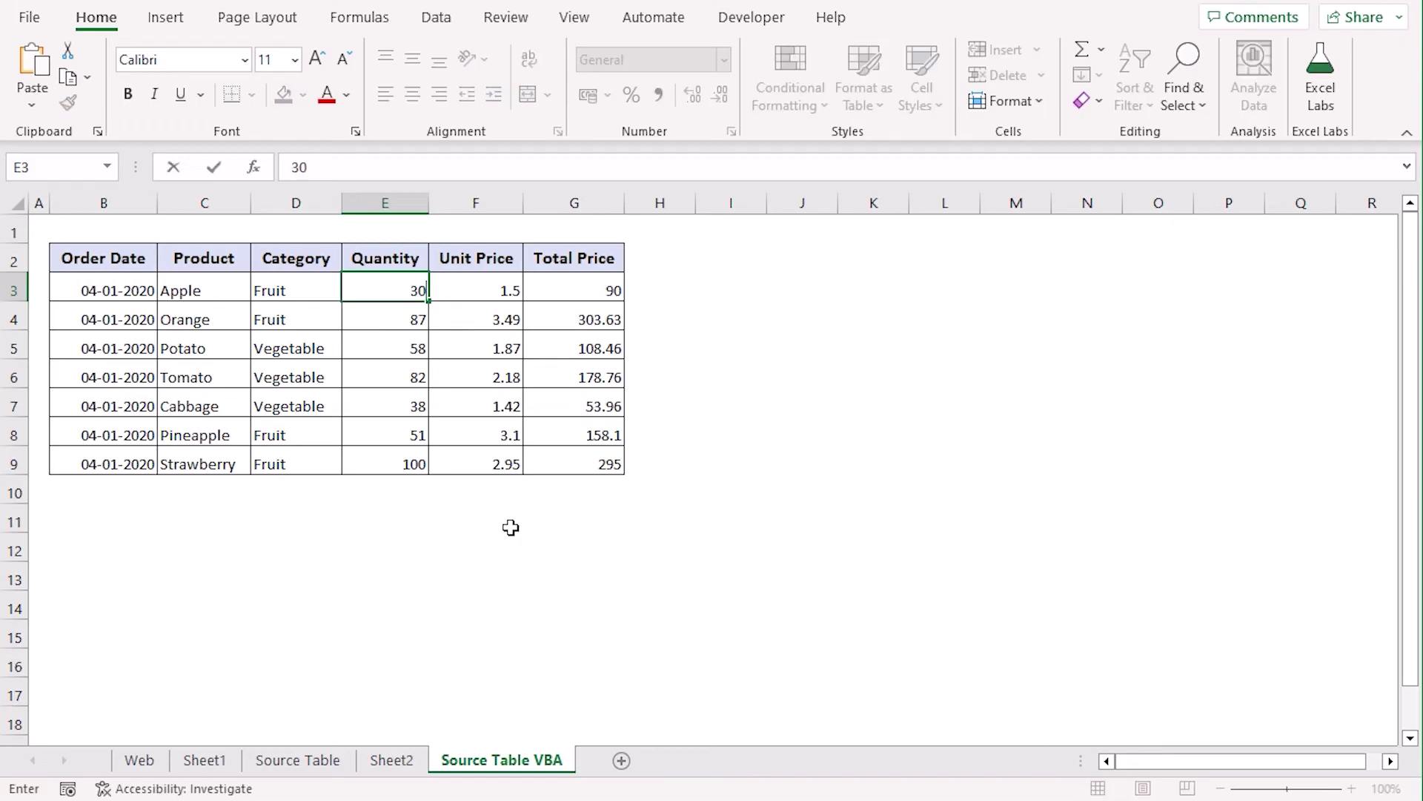
{"action": "key", "text": "Return"}
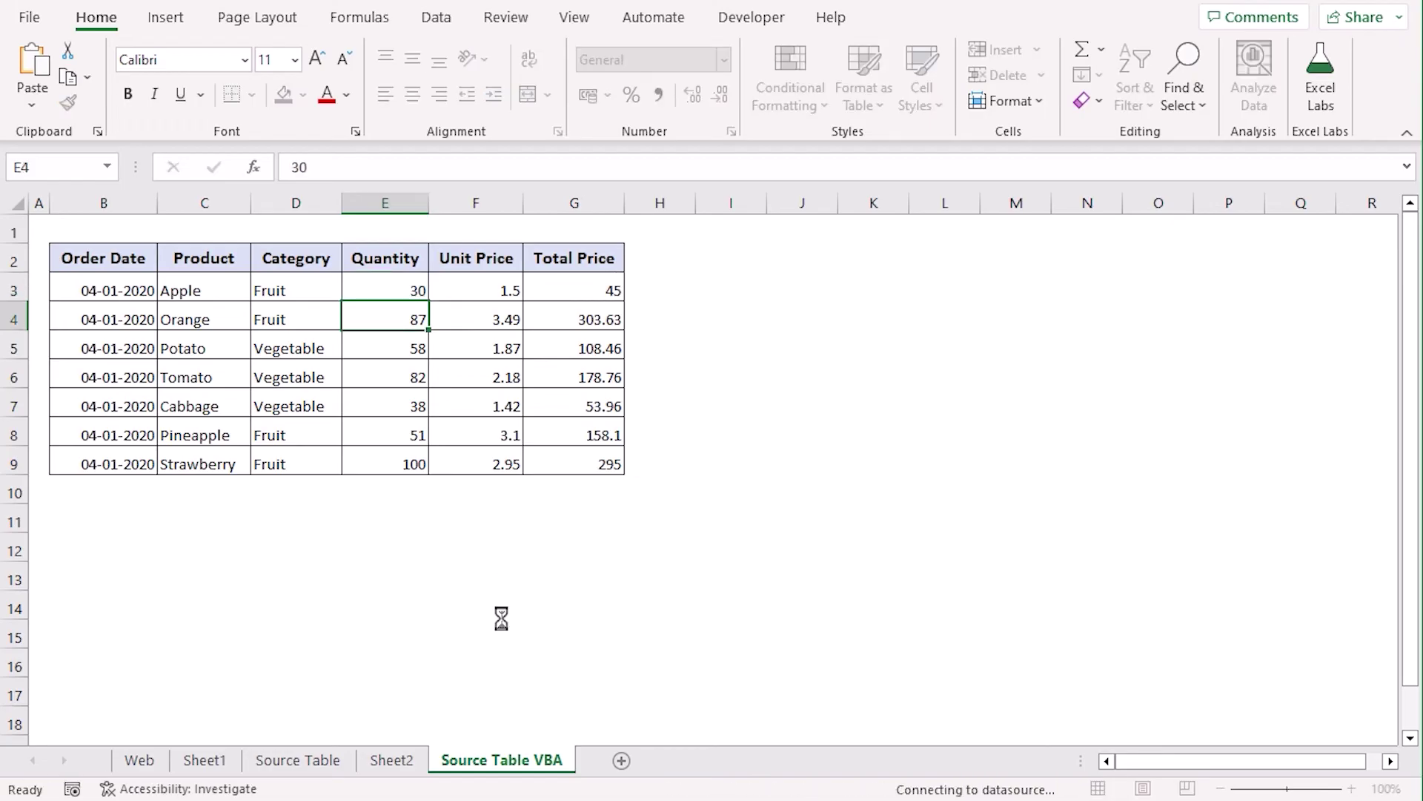
{"action": "left_click", "coordinate": [390, 758]}
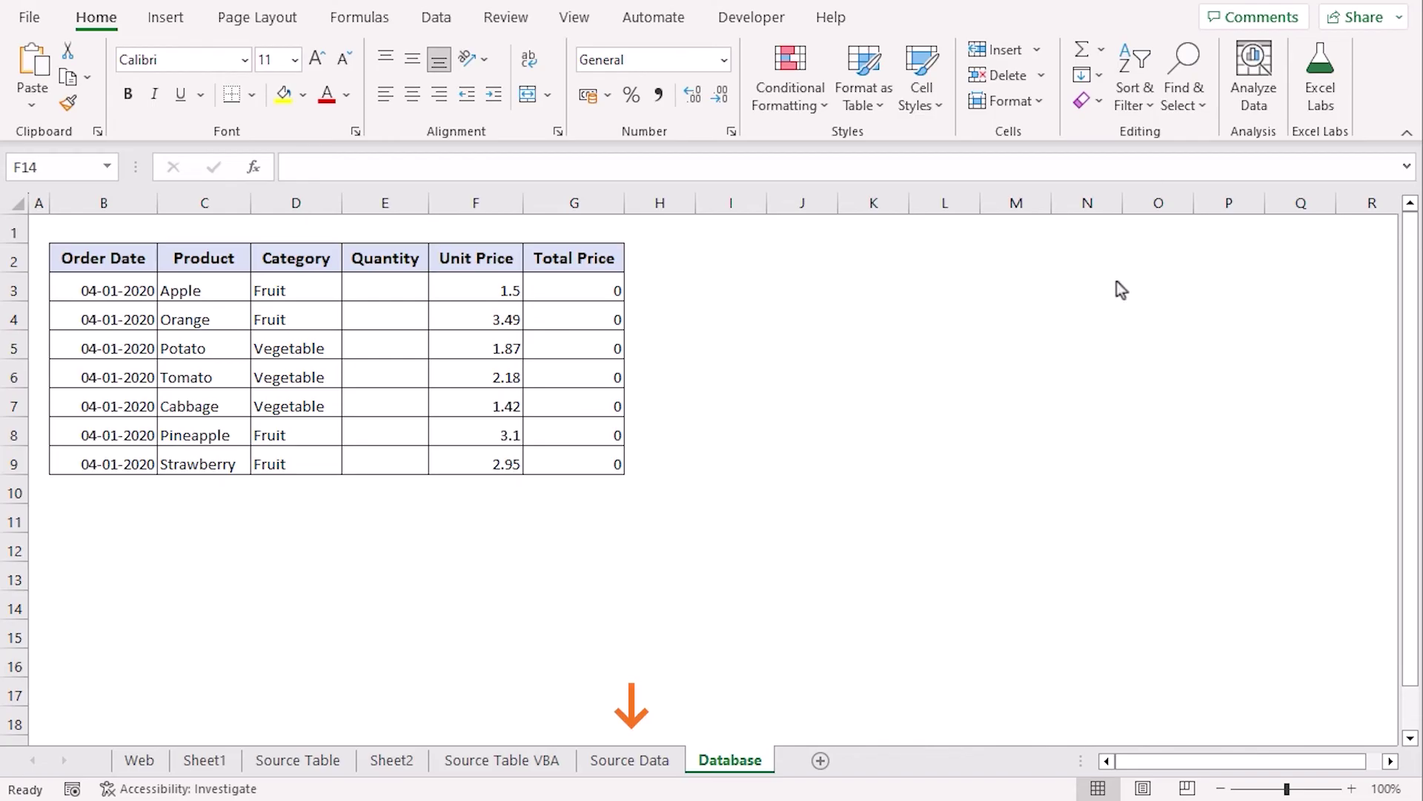
Fill Database E3:E9 with formulas linking to Source Data quantities, starting ='Source Data'!C3.
{"action": "left_click", "coordinate": [648, 762]}
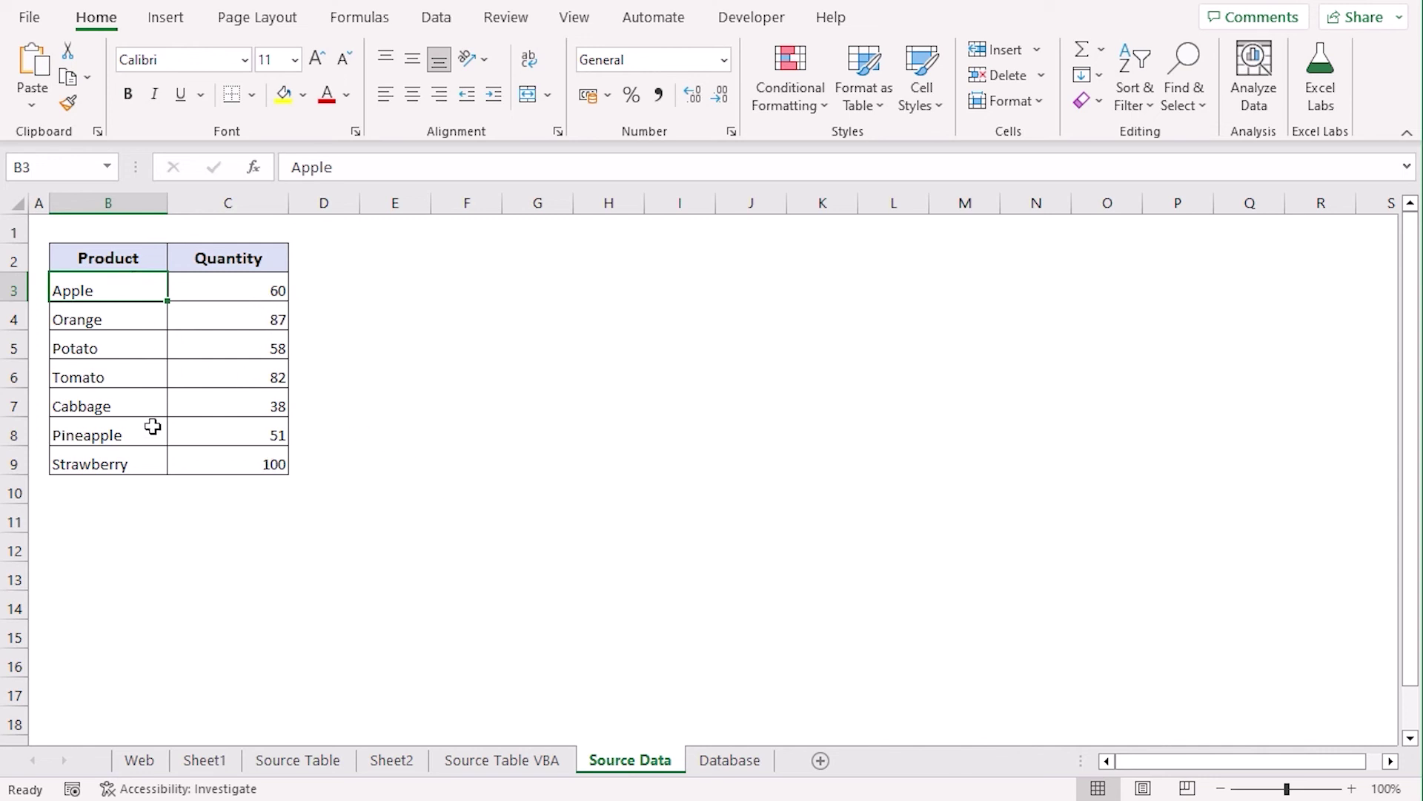
{"action": "left_click", "coordinate": [730, 760]}
{"action": "left_click", "coordinate": [382, 290]}
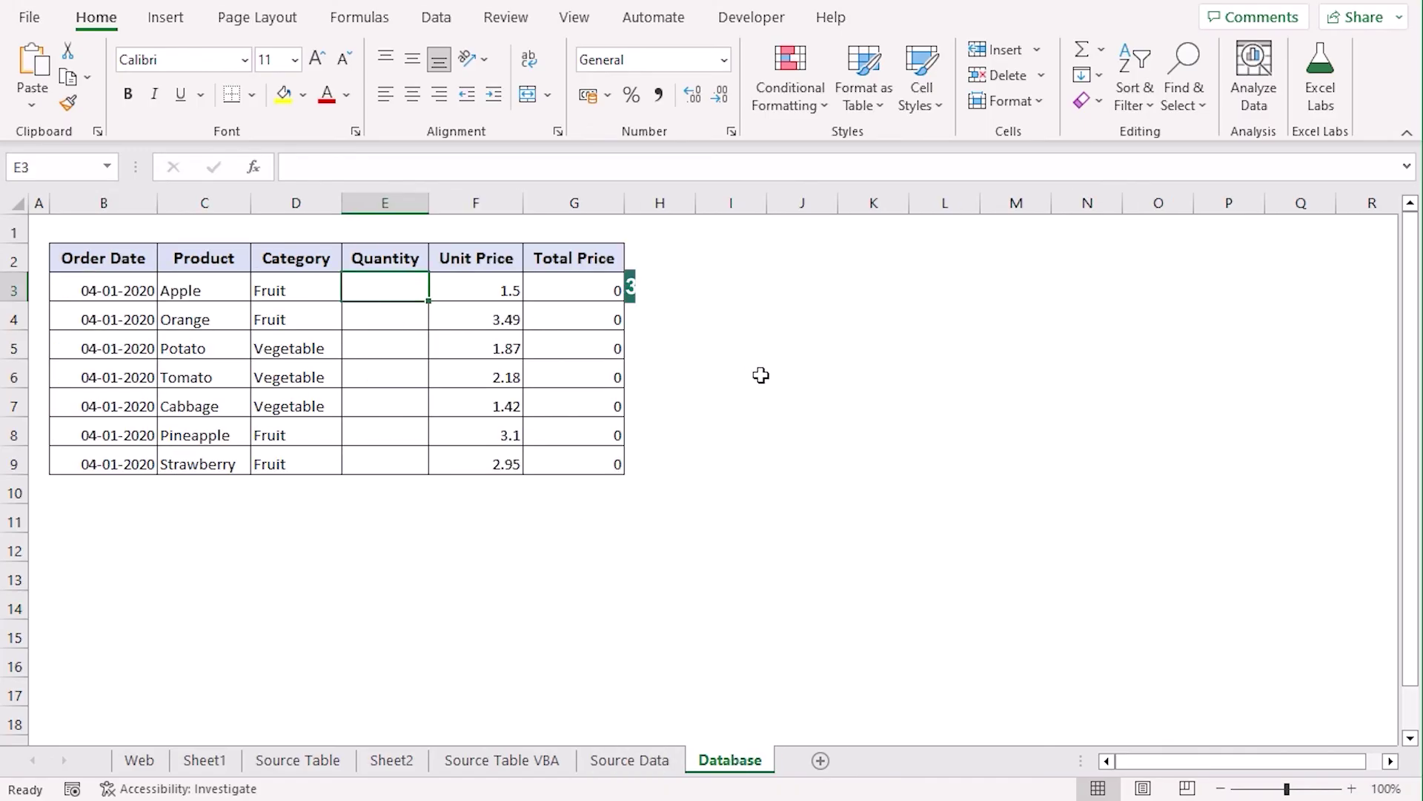
{"action": "type", "text": "="}
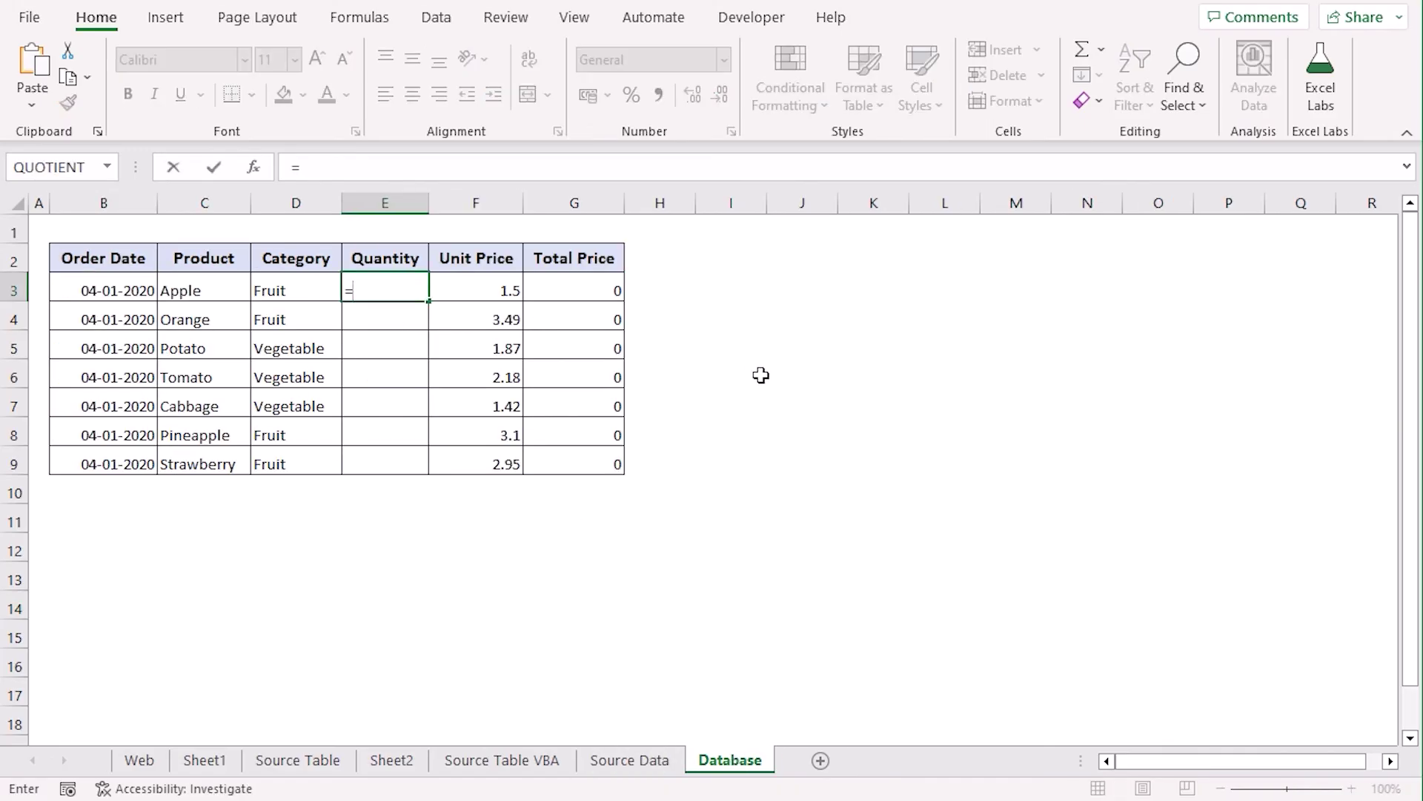
{"action": "left_click", "coordinate": [670, 761]}
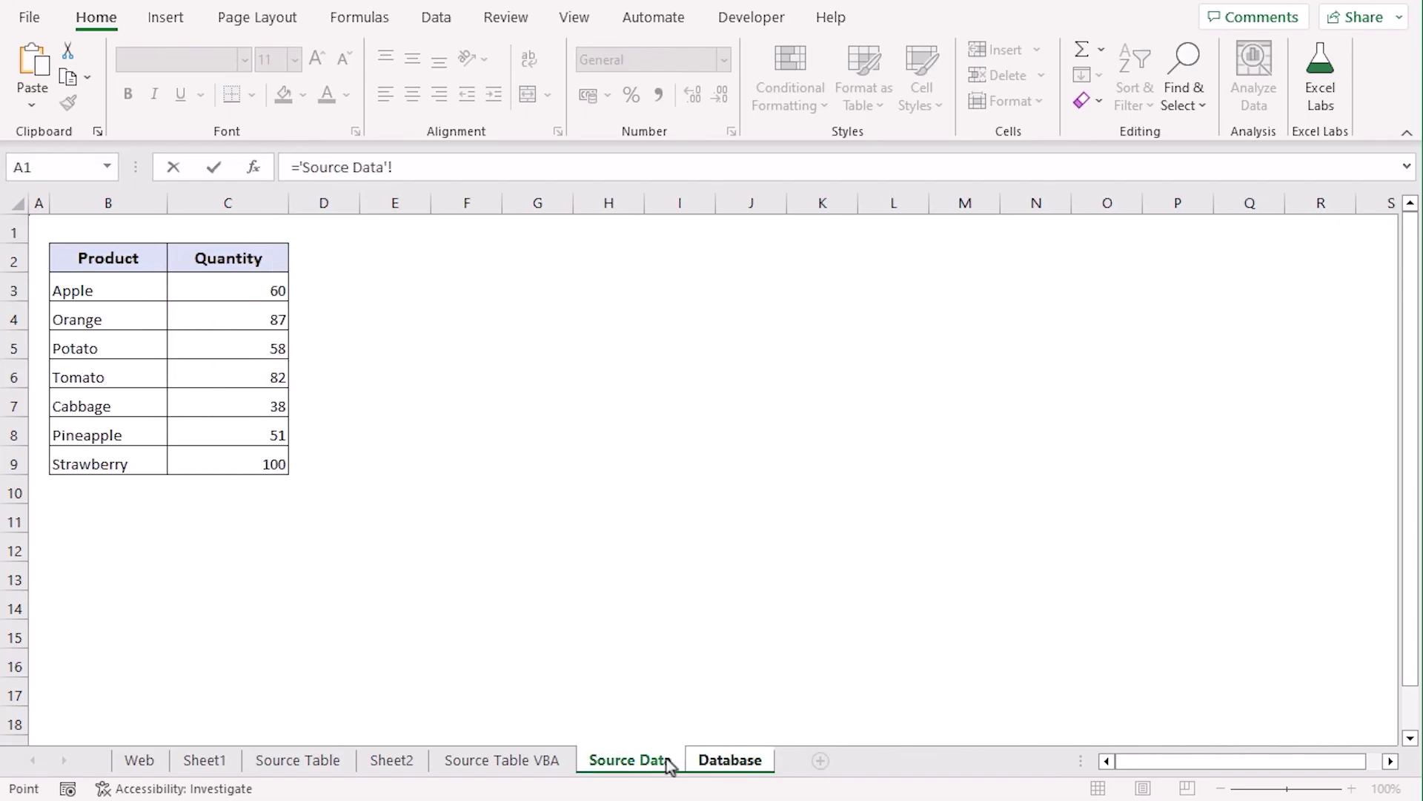
{"action": "left_click", "coordinate": [210, 286]}
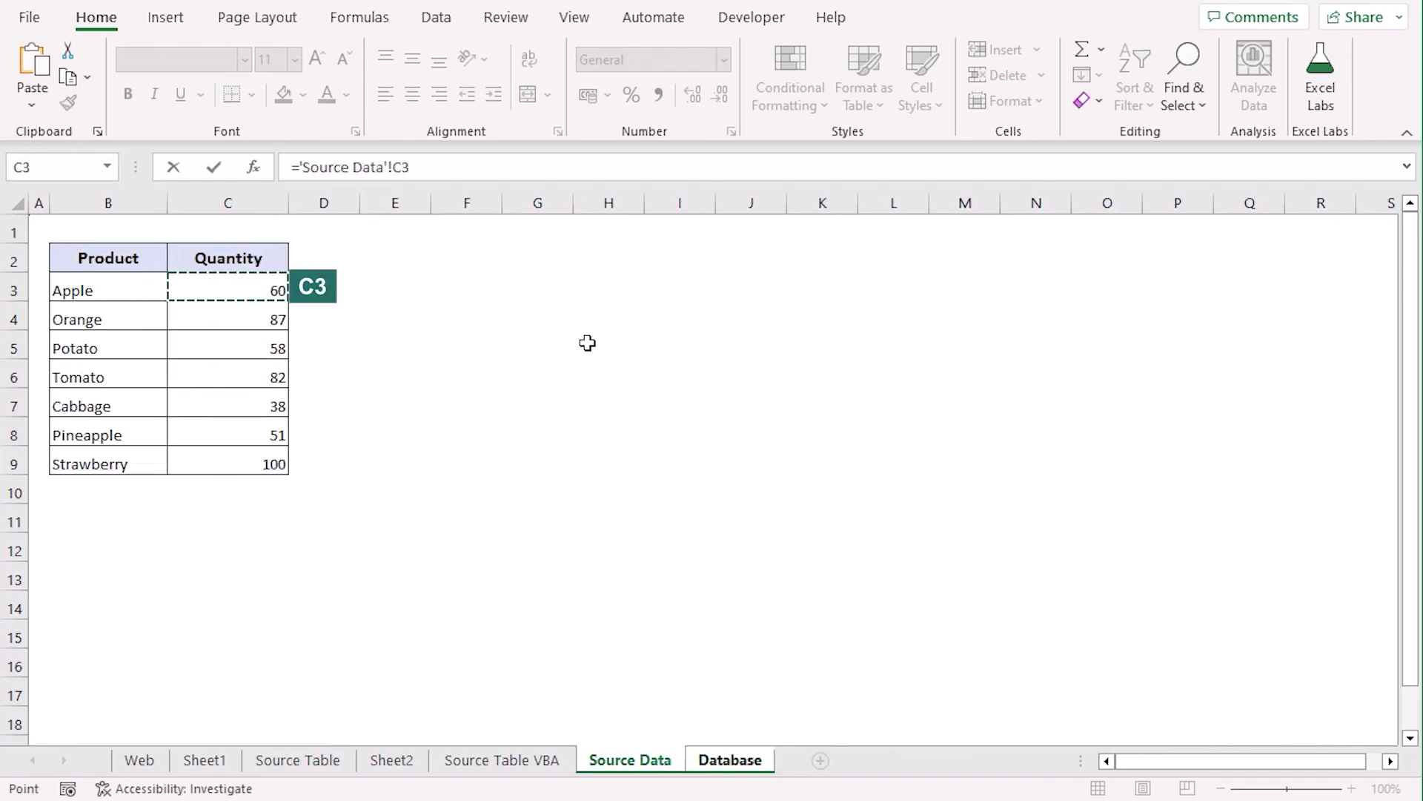
{"action": "key", "text": "Return"}
{"action": "key", "text": "Up"}
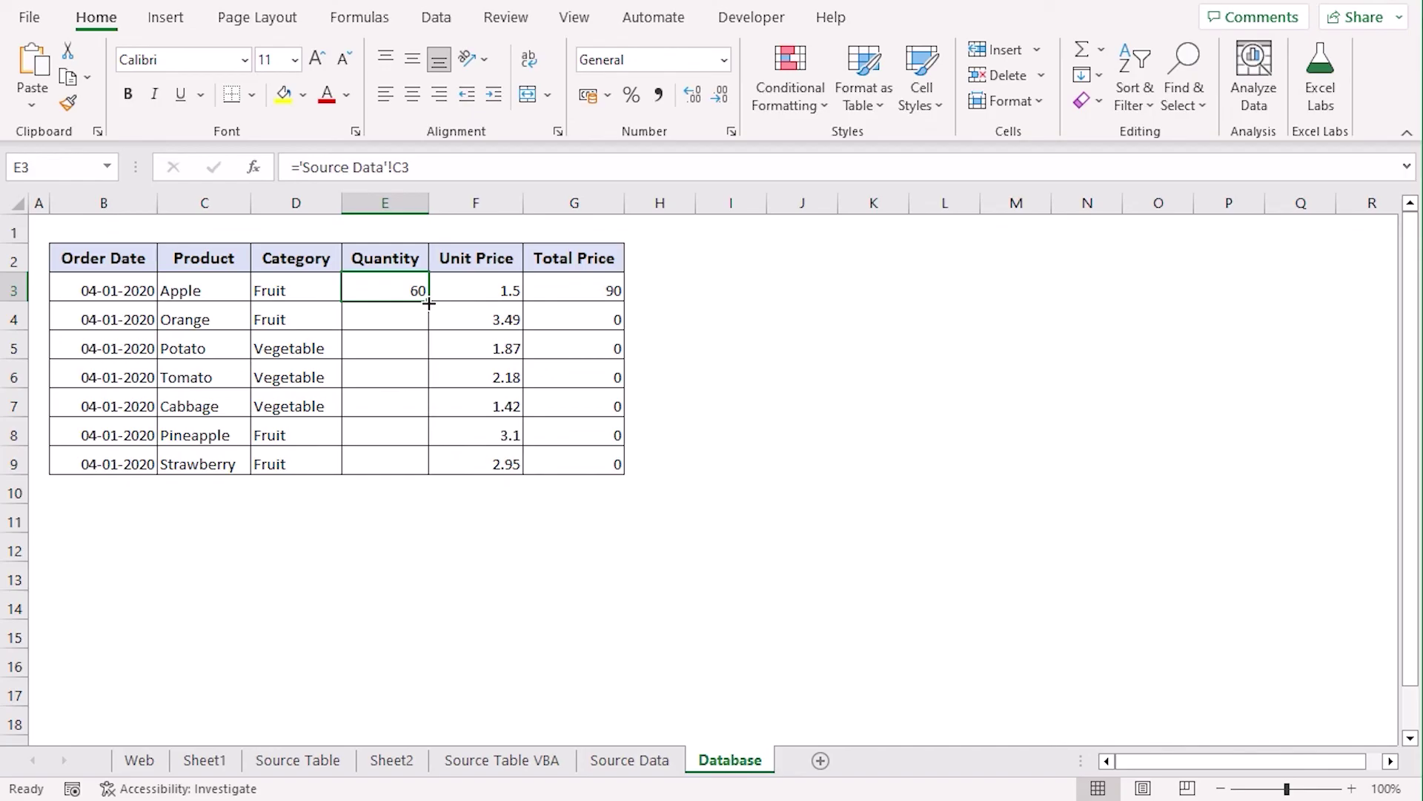
{"action": "left_click_drag", "start_coordinate": [429, 303], "coordinate": [425, 472]}
{"action": "left_click", "coordinate": [656, 582]}
Change Apple's quantity in Source Data C3 to 50 and view the updated Database.
{"action": "left_click", "coordinate": [649, 757]}
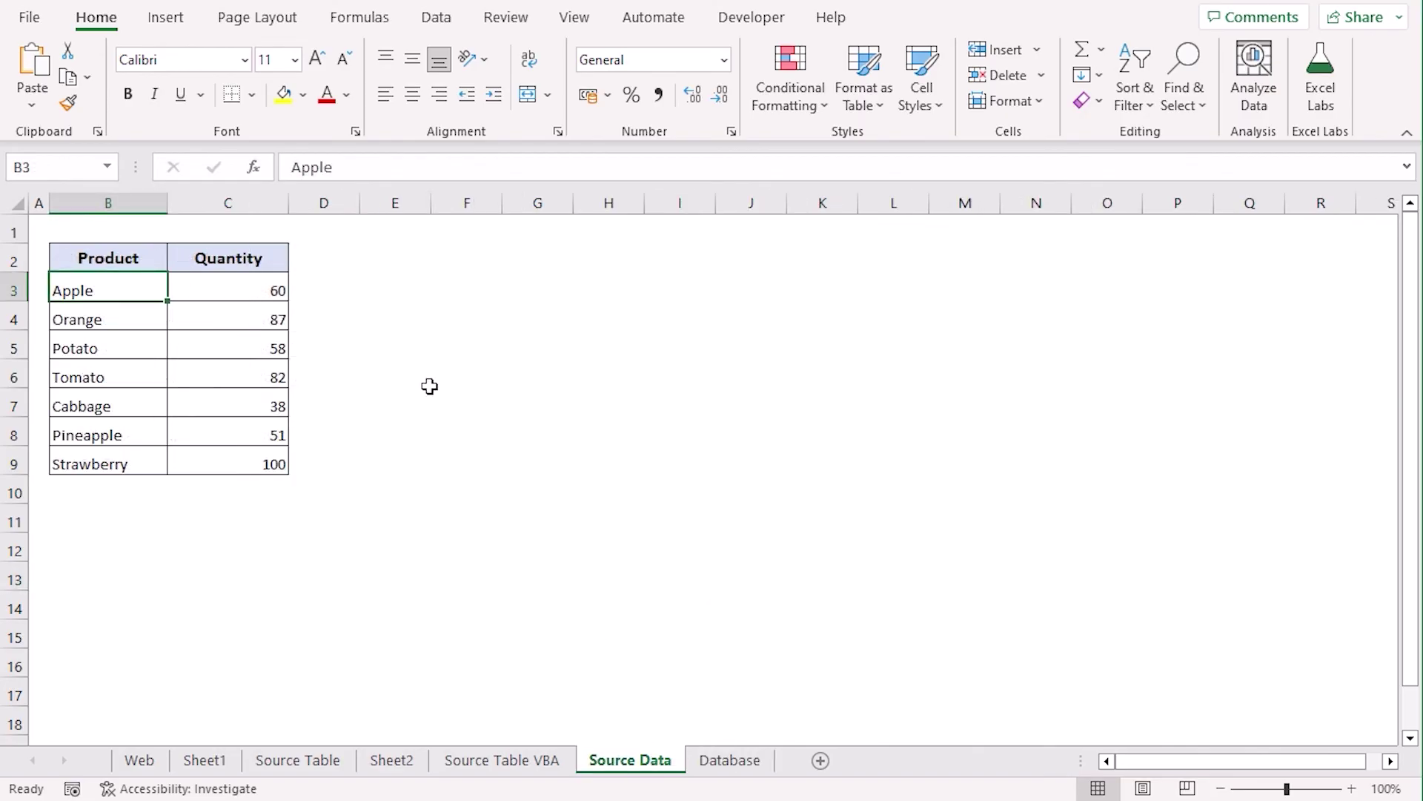
{"action": "left_click", "coordinate": [232, 289]}
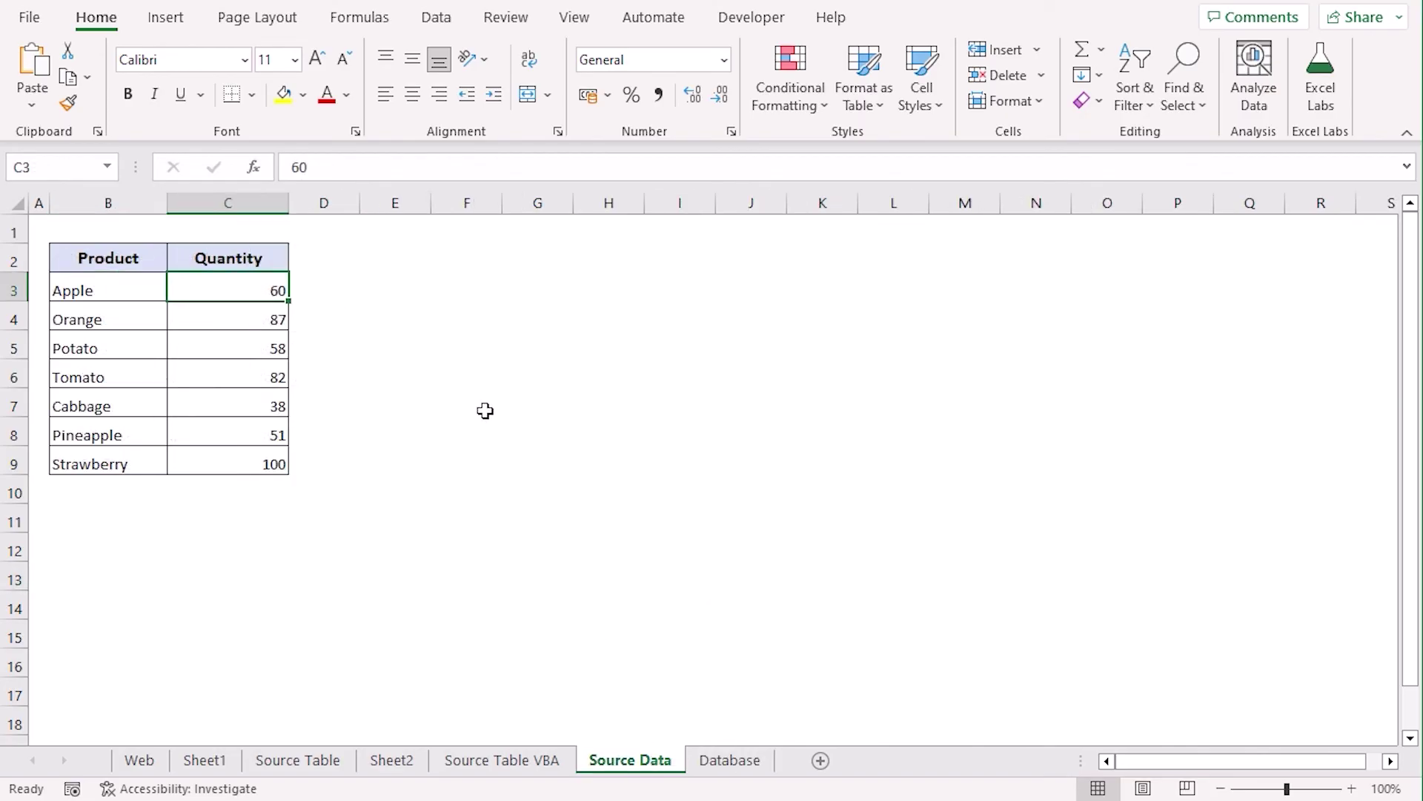
{"action": "type", "text": "50"}
{"action": "key", "text": "Return"}
{"action": "key", "text": "ctrl+Page_Down"}
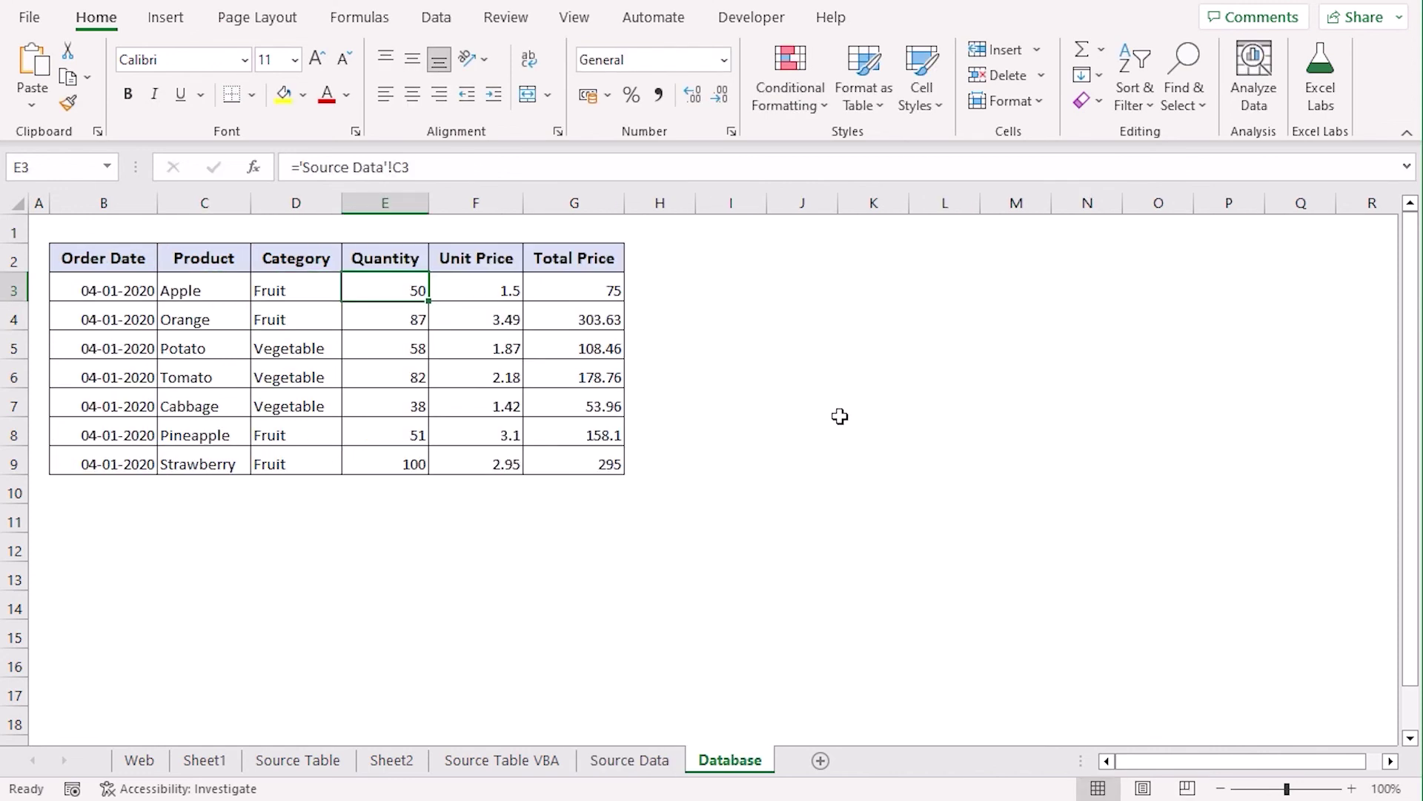